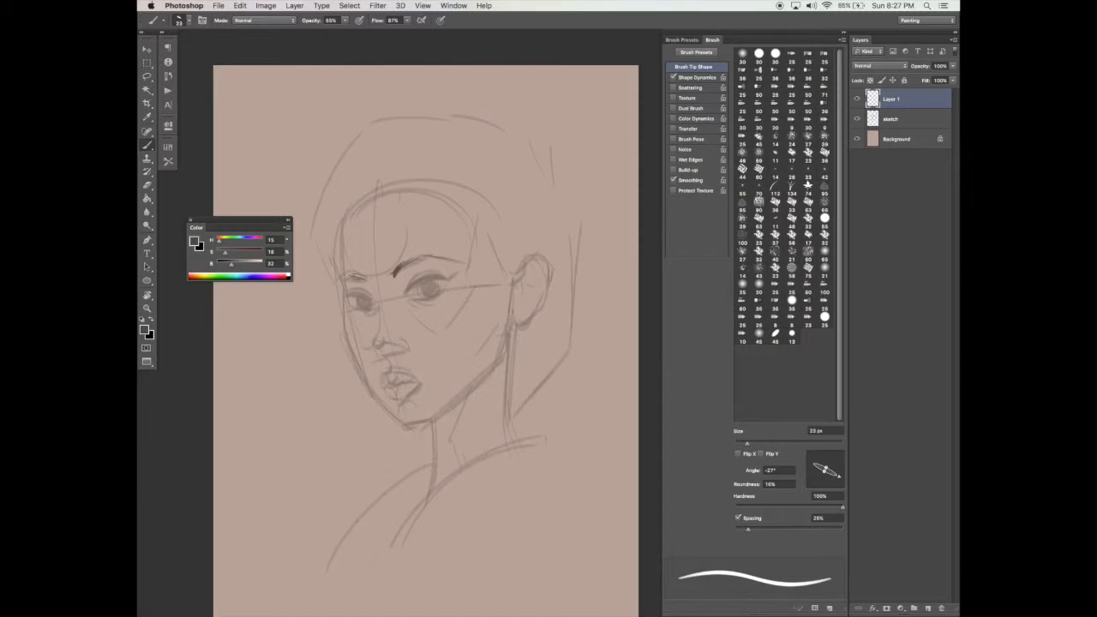
# Draw darker sketch lines along the nose bridge, around the nostrils and down to the upper lip
pyautogui.moveTo(378, 283); pyautogui.dragTo(374, 314)
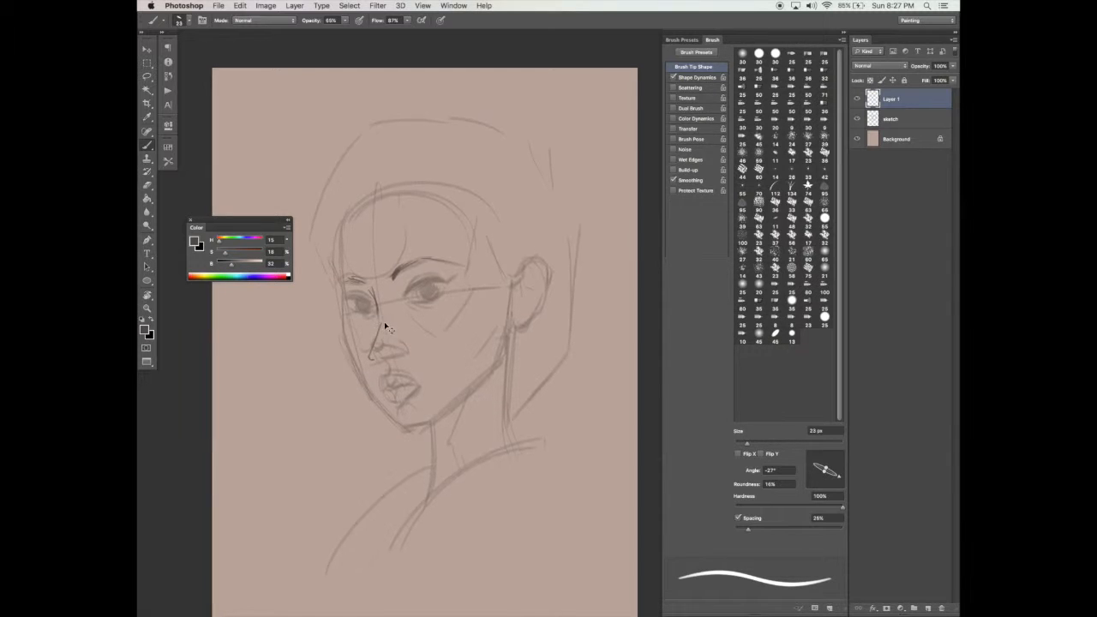
pyautogui.press('Tab')
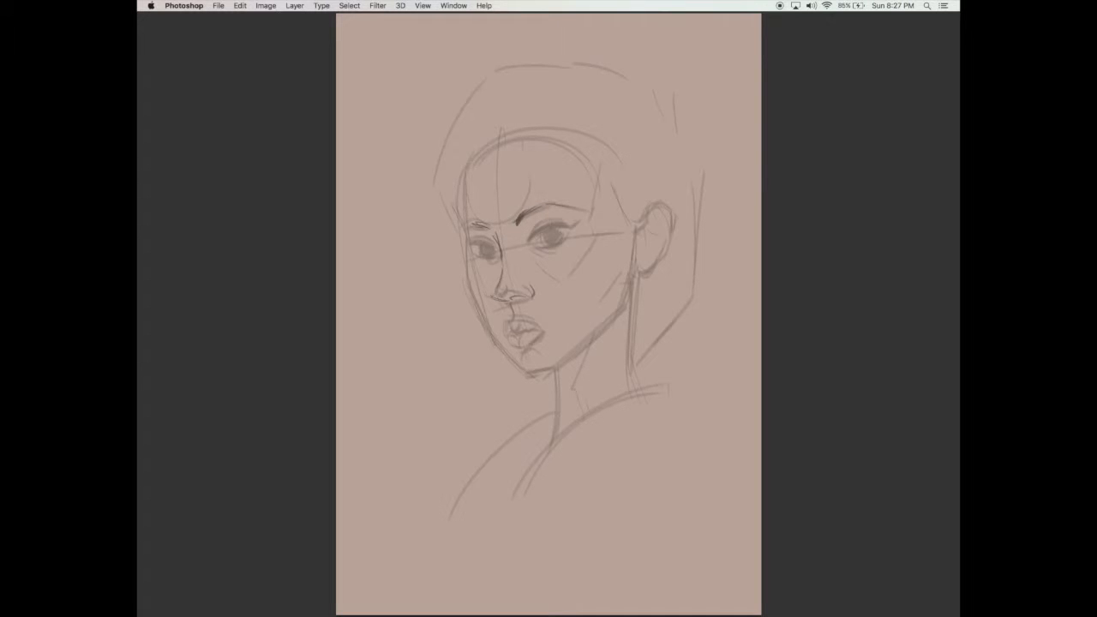
pyautogui.moveTo(532, 312); pyautogui.dragTo(532, 310)
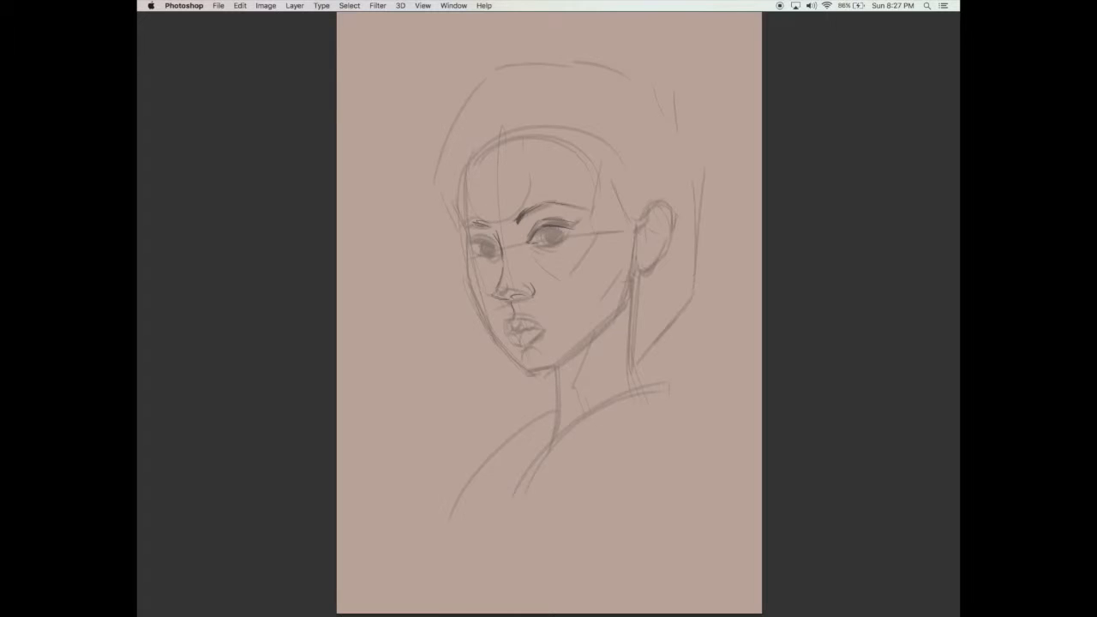
# Darken the irises of both eyes with short hatching strokes
pyautogui.moveTo(552, 247); pyautogui.dragTo(571, 234)
pyautogui.press('super+z')
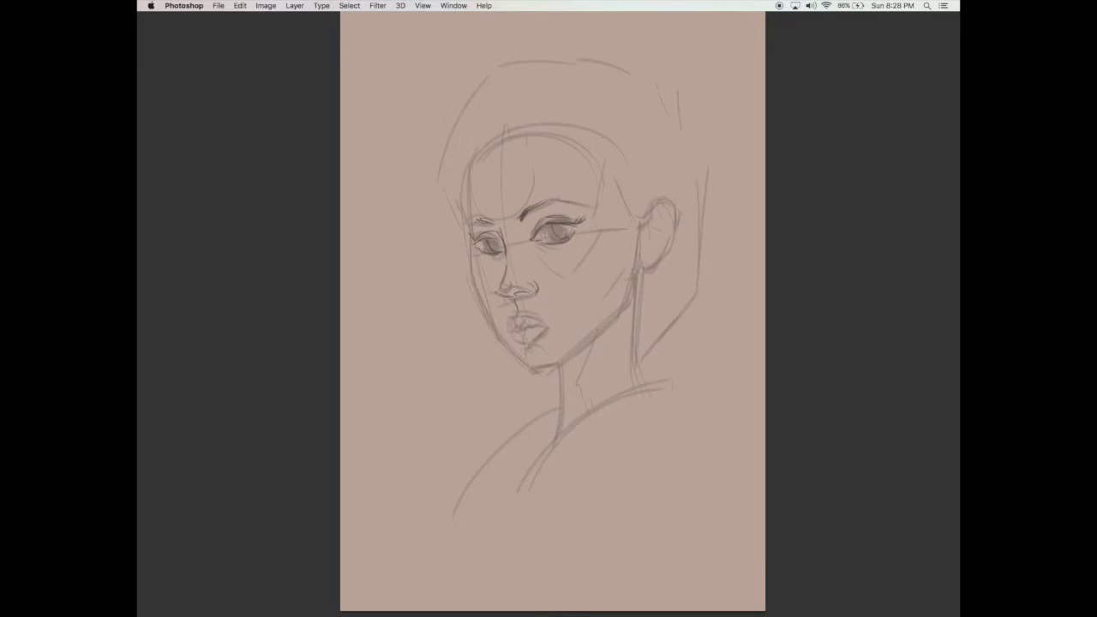
pyautogui.moveTo(556, 231); pyautogui.dragTo(573, 230)
pyautogui.moveTo(494, 243); pyautogui.dragTo(502, 251)
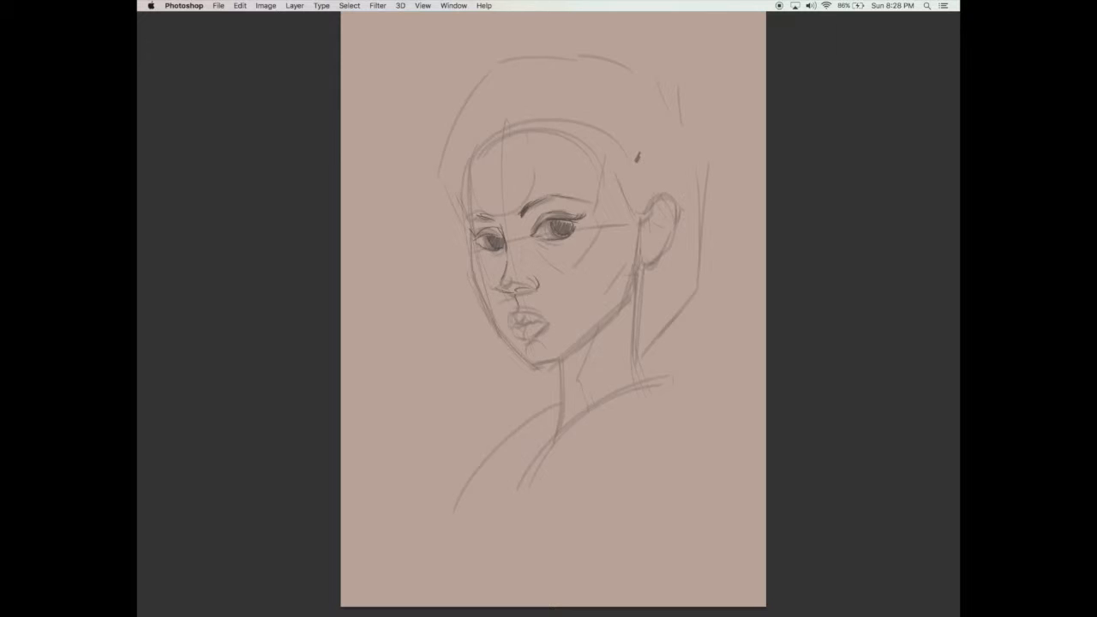
pyautogui.keyDown('shift'); pyautogui.click(587, 201); pyautogui.keyUp('shift')
pyautogui.moveTo(587, 202); pyautogui.dragTo(589, 203)
pyautogui.press('alt+super+z')
pyautogui.press('alt+super+z')
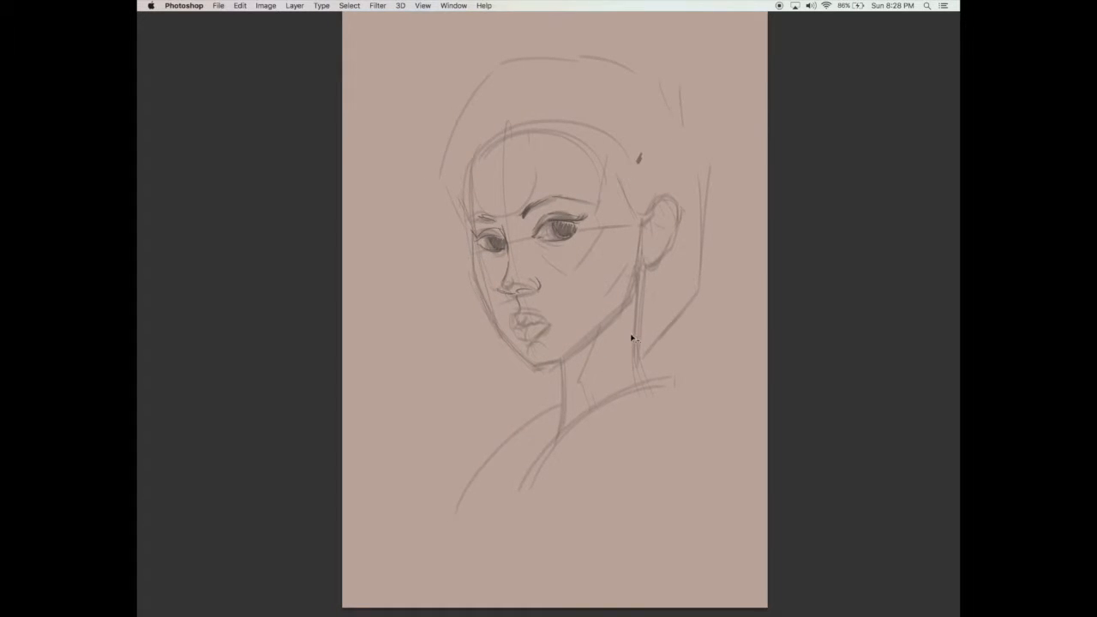
# Add a group named color holding a new layer, and merge the eye and nose line layer into the sketch layer
pyautogui.press('Tab')
pyautogui.click(915, 609)
pyautogui.click(927, 609)
pyautogui.click(909, 133)
pyautogui.press('super+e')
pyautogui.doubleClick(897, 96)
pyautogui.write('color')
pyautogui.press('Return')
# Add a new layer between the background and the sketch, and place it in a group named underpainting
pyautogui.click(894, 152)
pyautogui.click(928, 609)
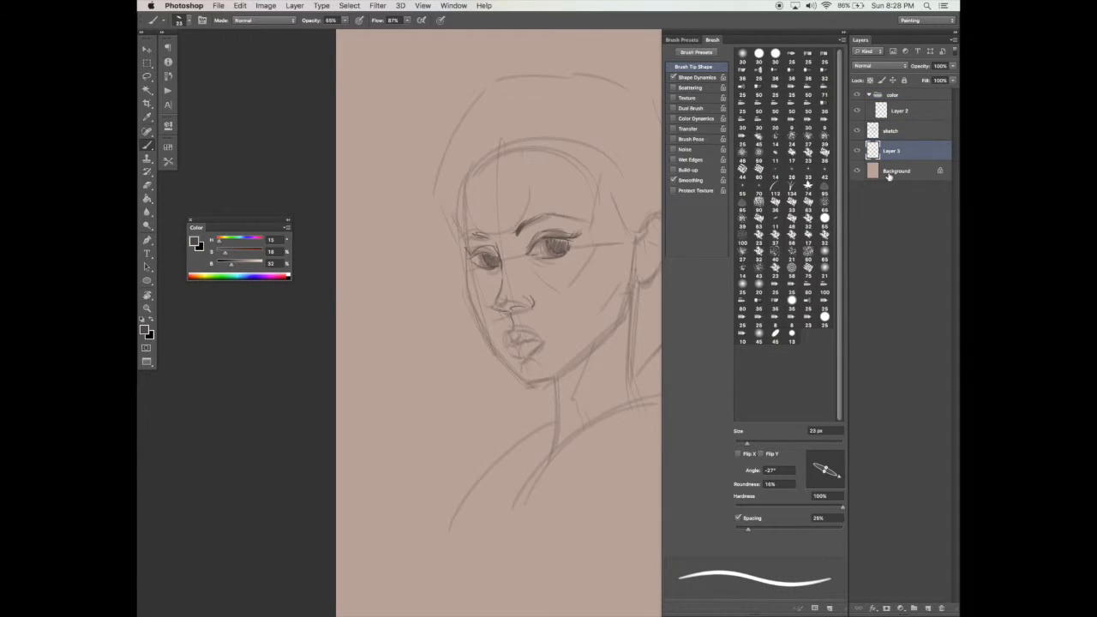
pyautogui.press('super+g')
pyautogui.doubleClick(896, 147)
pyautogui.write('underpainting')
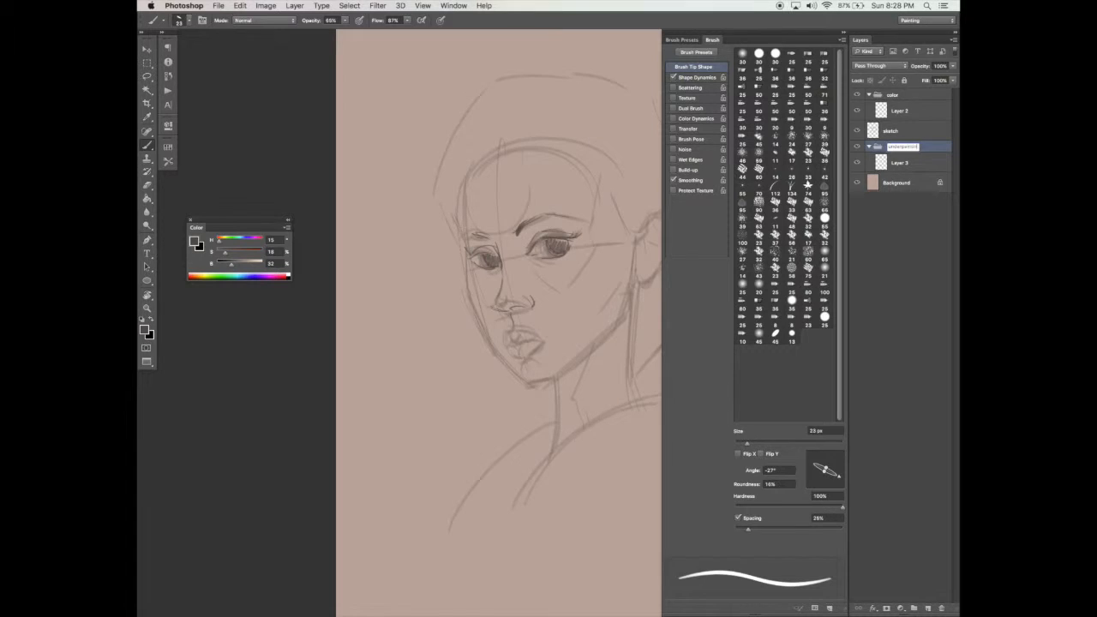
pyautogui.press('Return')
pyautogui.click(911, 162)
# Choose a hard round brush tip and set its size to 100 px
pyautogui.click(814, 159)
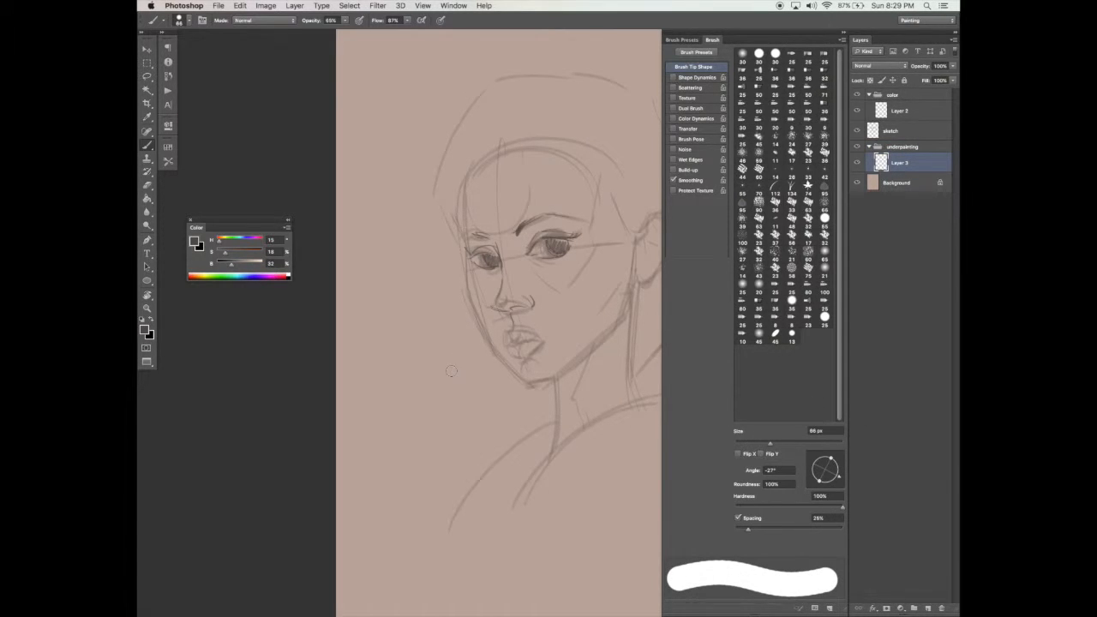
pyautogui.click(784, 442)
pyautogui.press('Tab')
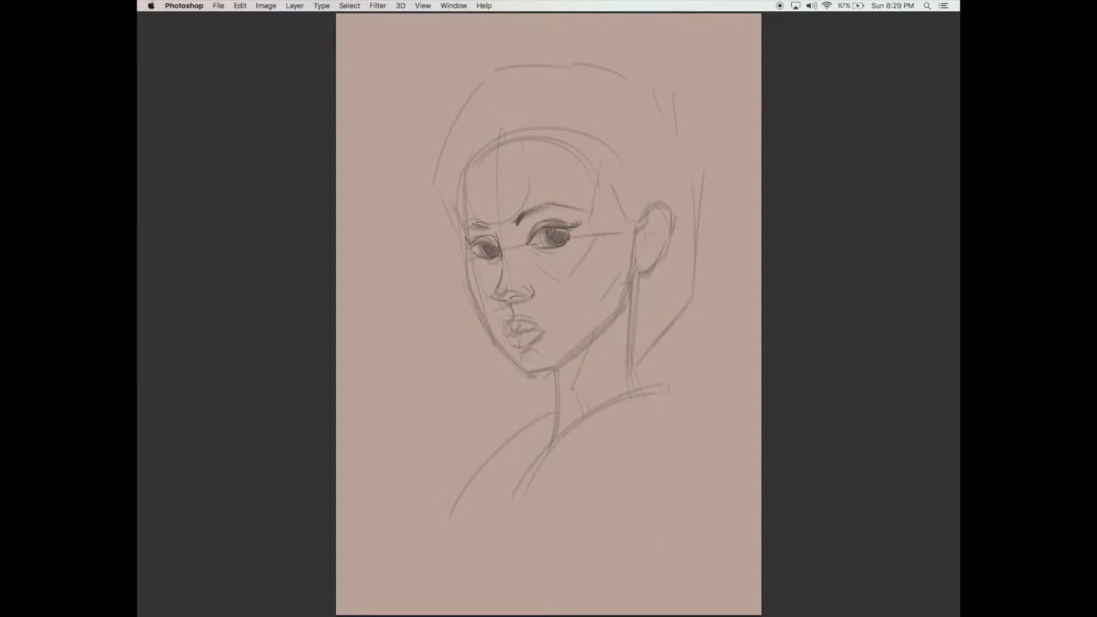
pyautogui.press('f')
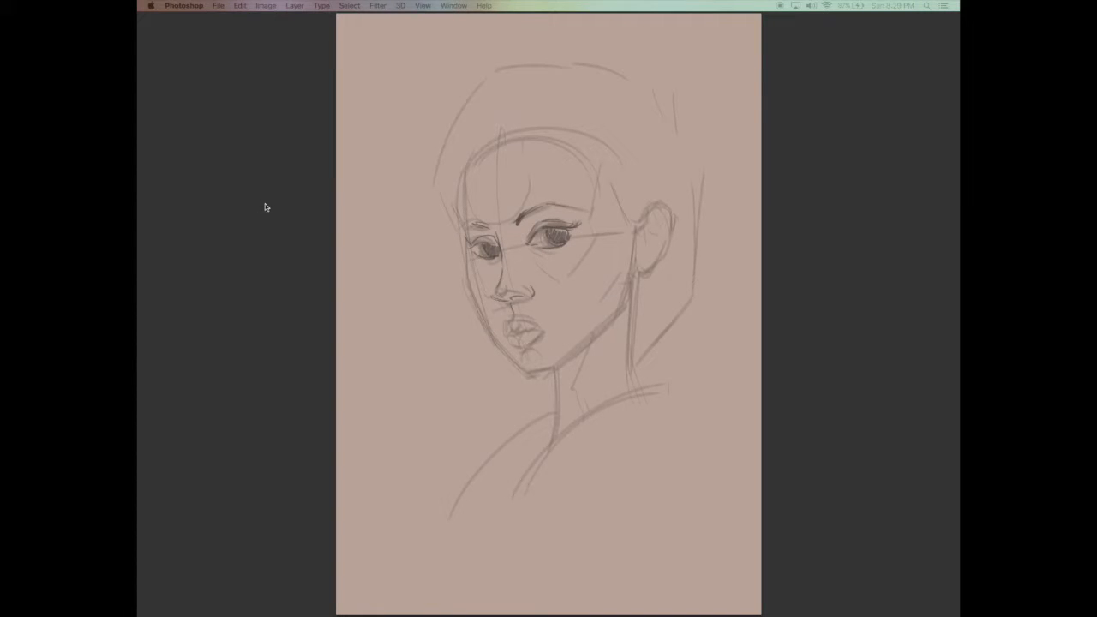
# Block in the hair over the forehead and far temple with dark purple strokes
pyautogui.moveTo(473, 116)
pyautogui.mouseDown()
pyautogui.moveTo(489, 90)
pyautogui.moveTo(481, 109)
pyautogui.moveTo(552, 85)
pyautogui.mouseUp()
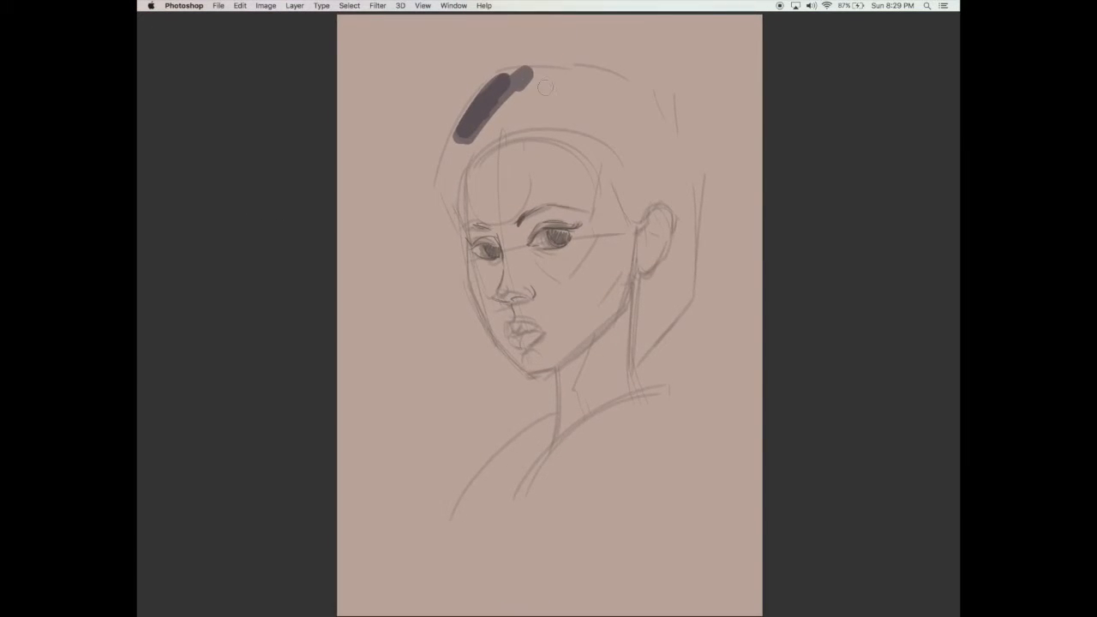
pyautogui.press('Tab')
pyautogui.press('Tab')
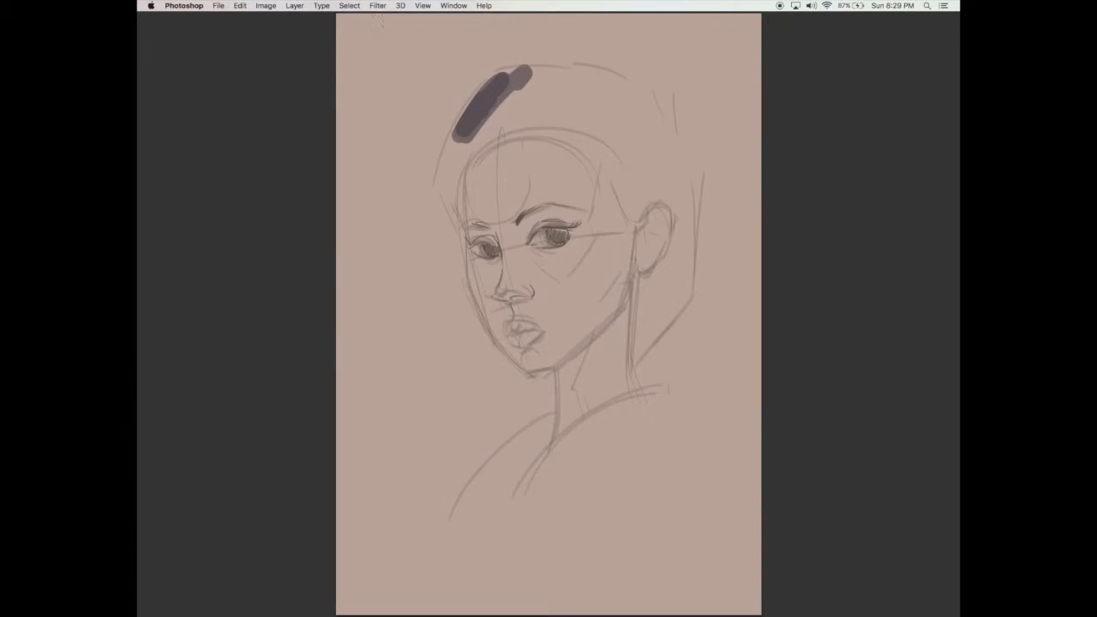
pyautogui.moveTo(468, 129)
pyautogui.mouseDown()
pyautogui.moveTo(445, 175)
pyautogui.moveTo(449, 202)
pyautogui.mouseUp()
pyautogui.moveTo(456, 176); pyautogui.dragTo(486, 121)
pyautogui.moveTo(517, 84)
pyautogui.mouseDown()
pyautogui.moveTo(476, 162)
pyautogui.moveTo(541, 83)
pyautogui.mouseUp()
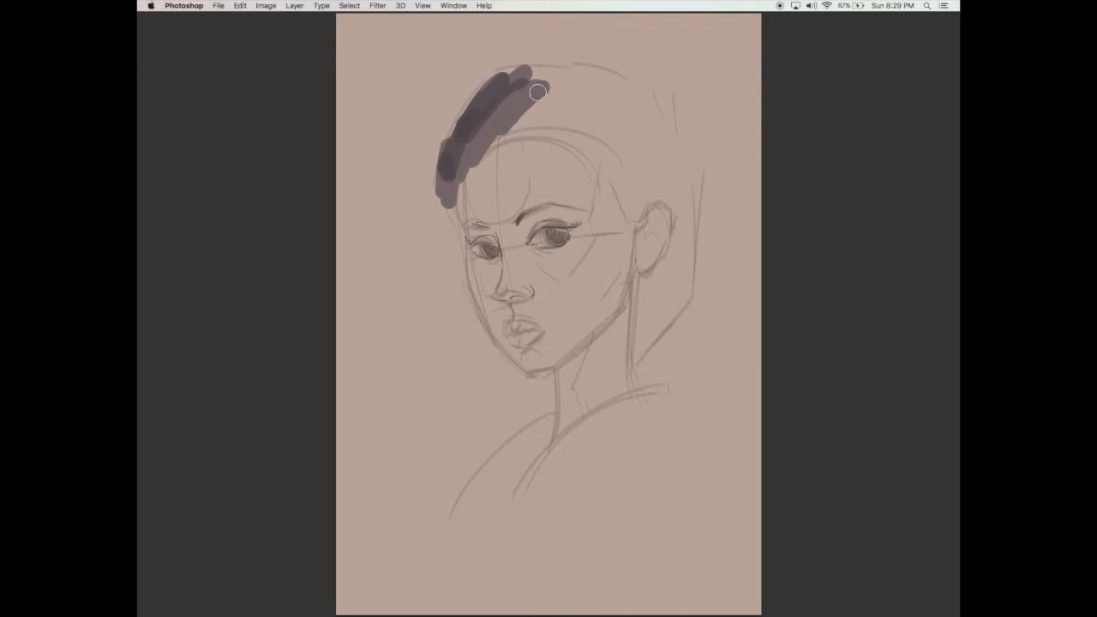
# Switch to a larger textured bristle brush tip with 2% spacing
pyautogui.press('Tab')
pyautogui.press('Tab')
pyautogui.press('Tab')
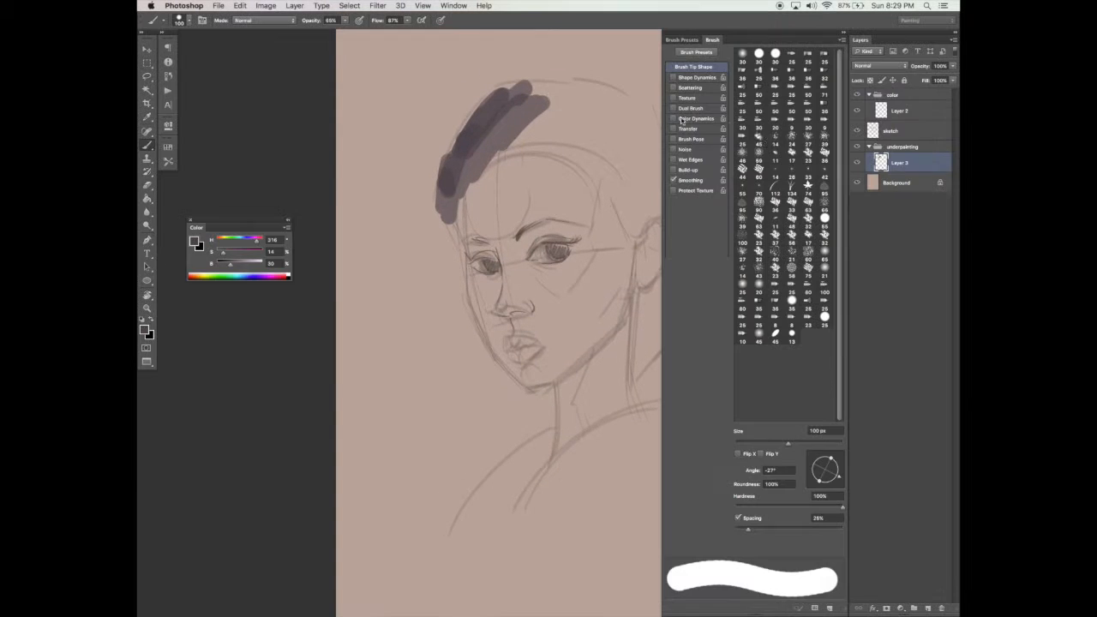
pyautogui.click(830, 197)
pyautogui.click(763, 157)
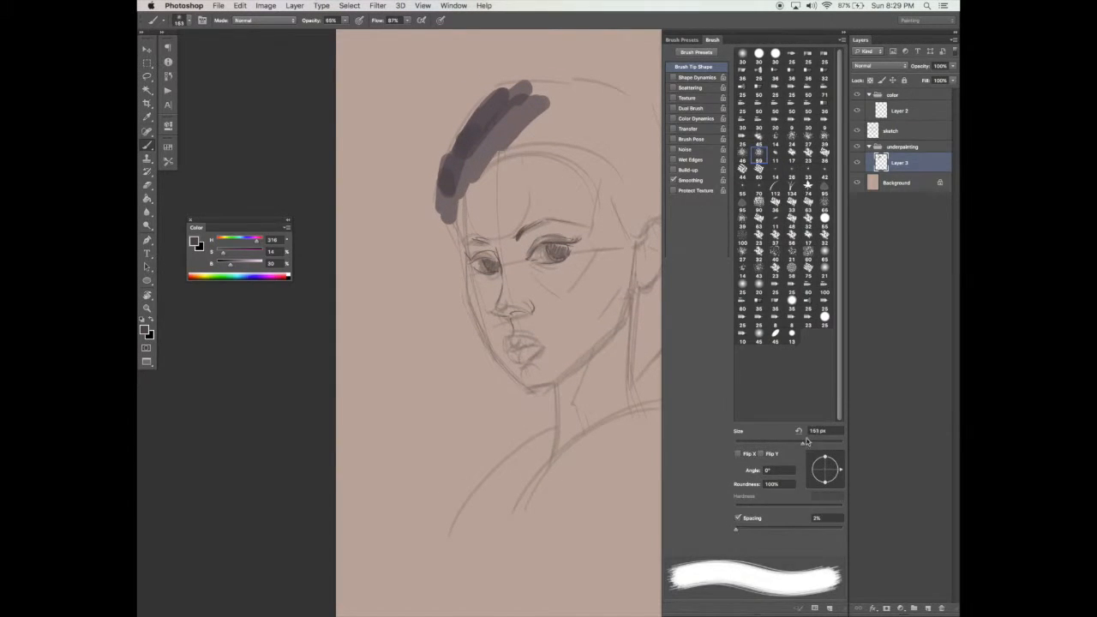
pyautogui.press('Tab')
# Paint dark purple hair across the crown and along the hairline down to the ear
pyautogui.moveTo(506, 93)
pyautogui.mouseDown()
pyautogui.moveTo(544, 73)
pyautogui.moveTo(506, 82)
pyautogui.moveTo(469, 120)
pyautogui.moveTo(457, 155)
pyautogui.moveTo(568, 86)
pyautogui.moveTo(515, 89)
pyautogui.moveTo(612, 75)
pyautogui.mouseUp()
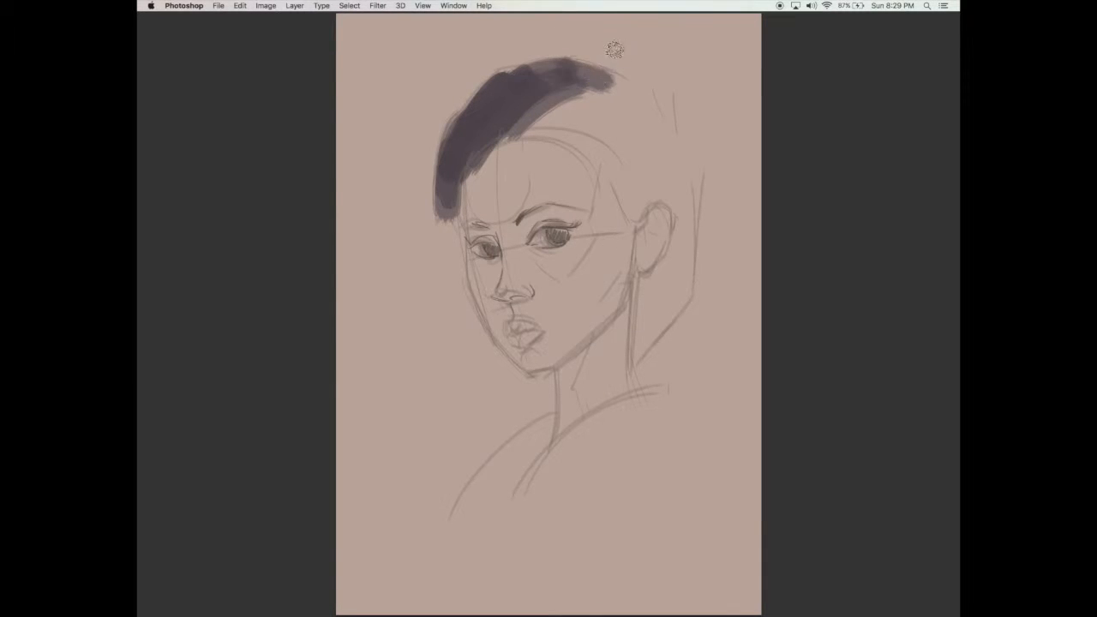
pyautogui.moveTo(556, 97)
pyautogui.mouseDown()
pyautogui.moveTo(591, 109)
pyautogui.moveTo(528, 123)
pyautogui.moveTo(612, 154)
pyautogui.moveTo(510, 122)
pyautogui.moveTo(622, 176)
pyautogui.moveTo(640, 225)
pyautogui.mouseUp()
pyautogui.scroll(-1, 446, 214)
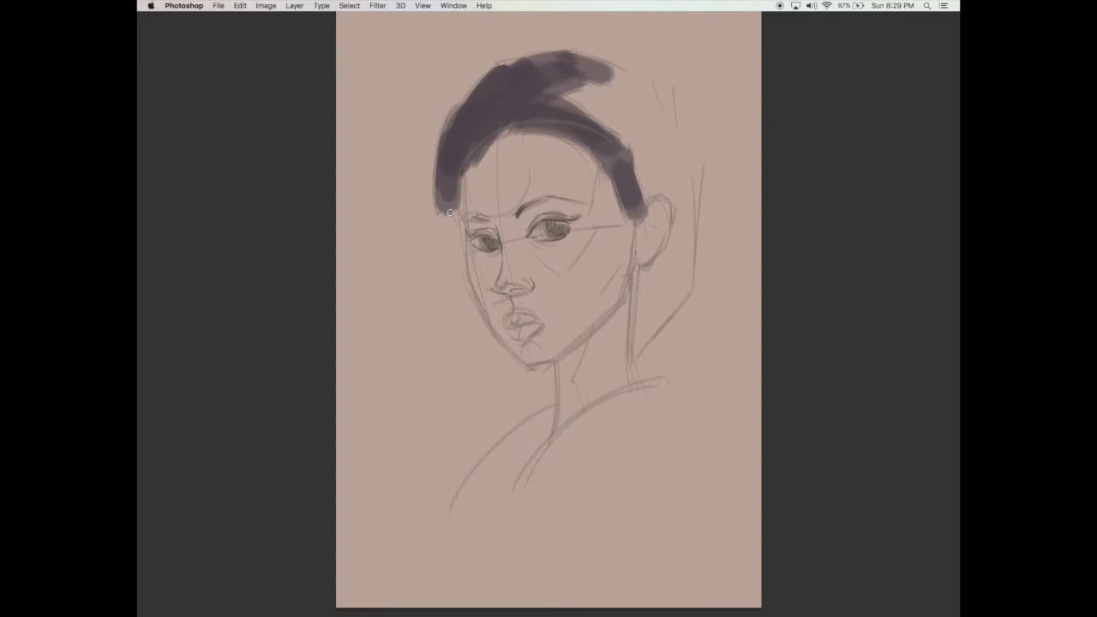
# Adjust the eraser's Shape Dynamics and trim the lower tip of the hair beside the far temple
pyautogui.moveTo(434, 183); pyautogui.dragTo(446, 208)
pyautogui.press('Tab')
pyautogui.scroll(1, 439, 182)
pyautogui.press('Tab')
pyautogui.press('Tab')
pyautogui.click(677, 79)
pyautogui.press('Tab')
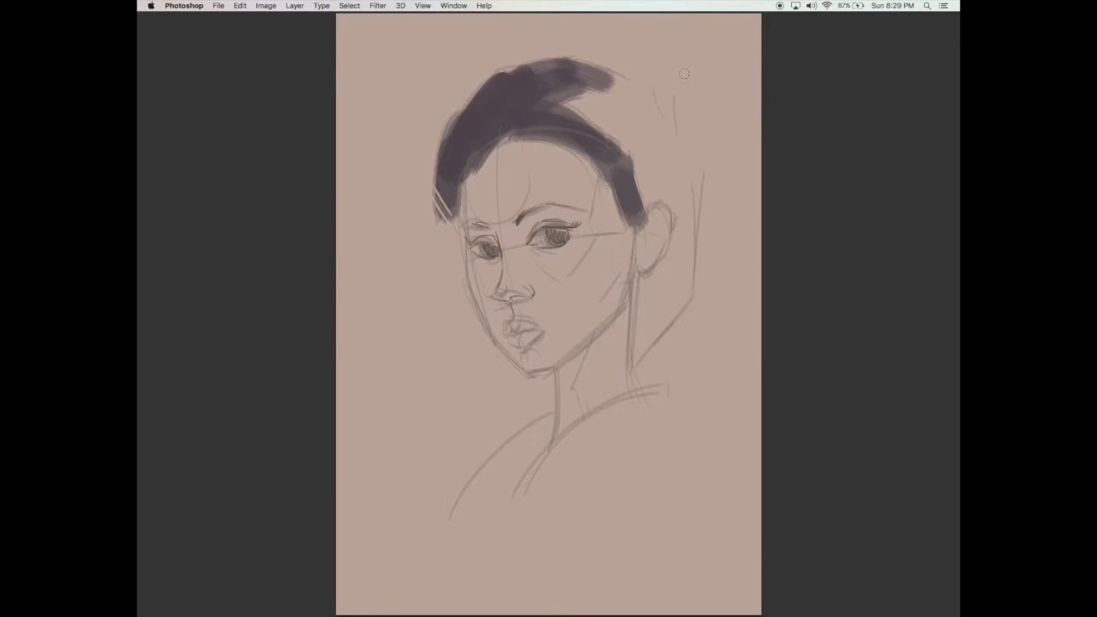
pyautogui.scroll(2, 685, 58)
pyautogui.scroll(-1, 672, 85)
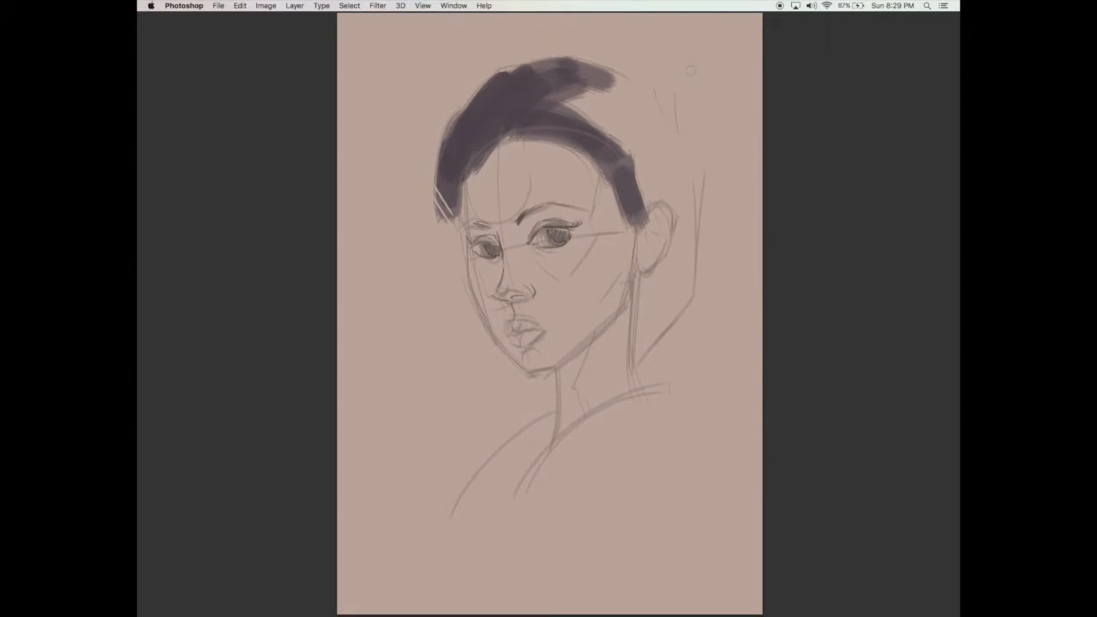
pyautogui.press('Tab')
pyautogui.click(674, 77)
pyautogui.press('Tab')
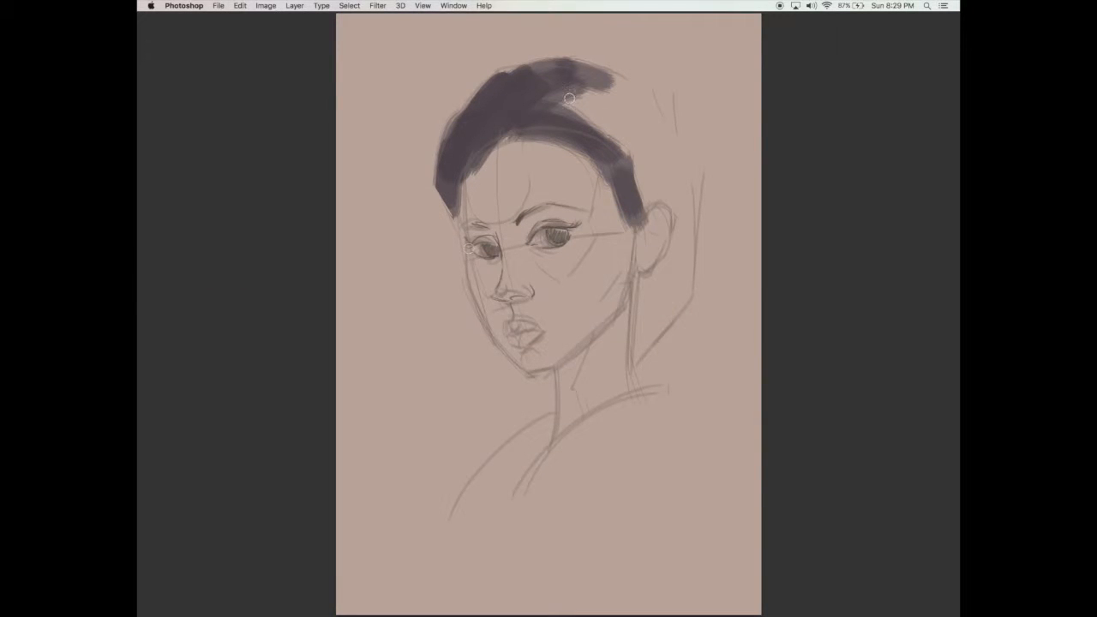
# Fill the remaining hair in dark purple over the back of the head, around the ear and down behind the neck
pyautogui.moveTo(609, 127)
pyautogui.mouseDown()
pyautogui.moveTo(629, 145)
pyautogui.moveTo(565, 104)
pyautogui.moveTo(624, 139)
pyautogui.moveTo(569, 90)
pyautogui.moveTo(652, 134)
pyautogui.moveTo(652, 107)
pyautogui.mouseUp()
pyautogui.moveTo(578, 81)
pyautogui.mouseDown()
pyautogui.moveTo(650, 79)
pyautogui.moveTo(688, 133)
pyautogui.moveTo(663, 69)
pyautogui.moveTo(625, 86)
pyautogui.moveTo(615, 146)
pyautogui.moveTo(690, 142)
pyautogui.moveTo(677, 272)
pyautogui.mouseUp()
pyautogui.moveTo(669, 218)
pyautogui.mouseDown()
pyautogui.moveTo(680, 249)
pyautogui.moveTo(634, 300)
pyautogui.mouseUp()
pyautogui.moveTo(688, 146)
pyautogui.mouseDown()
pyautogui.moveTo(695, 235)
pyautogui.moveTo(642, 330)
pyautogui.moveTo(648, 313)
pyautogui.moveTo(636, 390)
pyautogui.mouseUp()
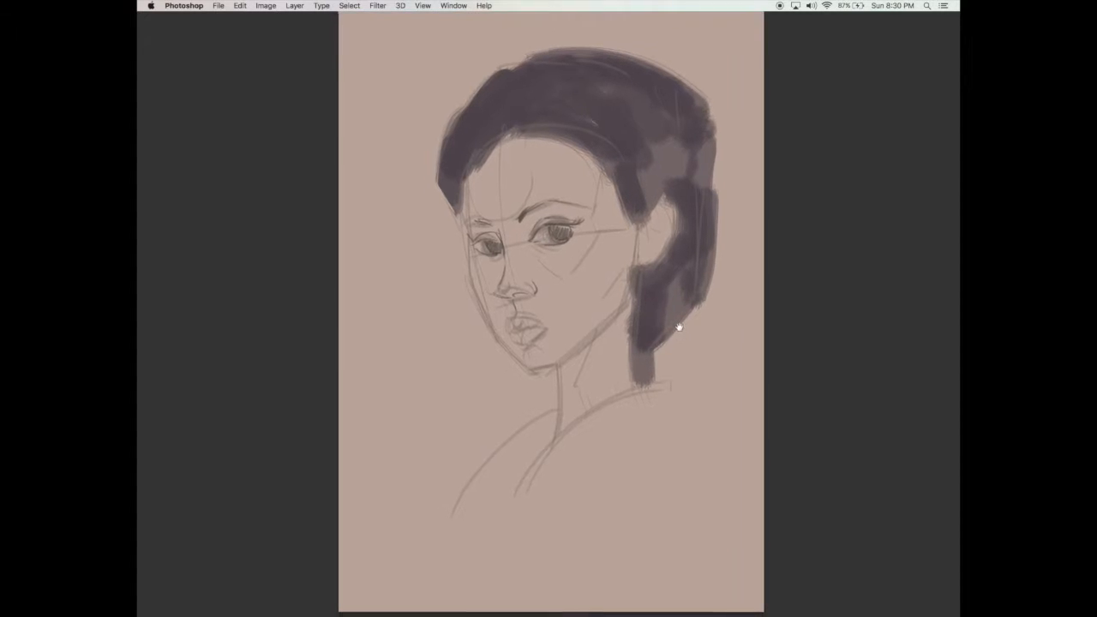
# Set the foreground colour to a blue-grey with hue 215, saturation 10% and brightness 64%
pyautogui.press('Tab')
pyautogui.click(245, 240)
pyautogui.press('g')
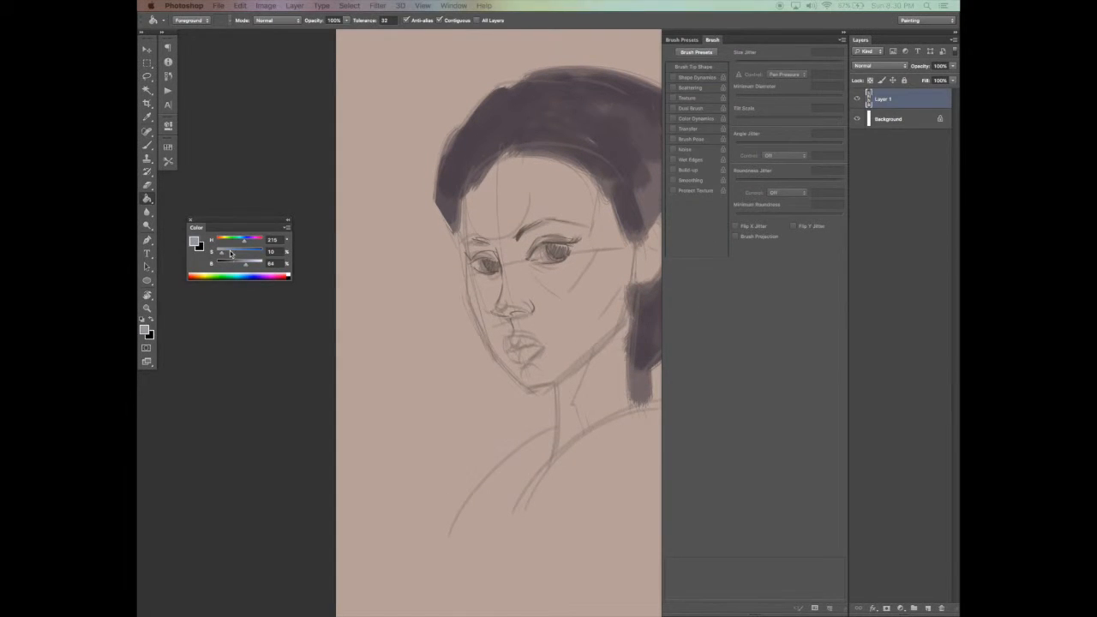
pyautogui.click(391, 210)
# Set the brush opacity and flow to 100%, and add a new layer beneath the hair layer
pyautogui.press('b')
pyautogui.moveTo(345, 21); pyautogui.dragTo(428, 28)
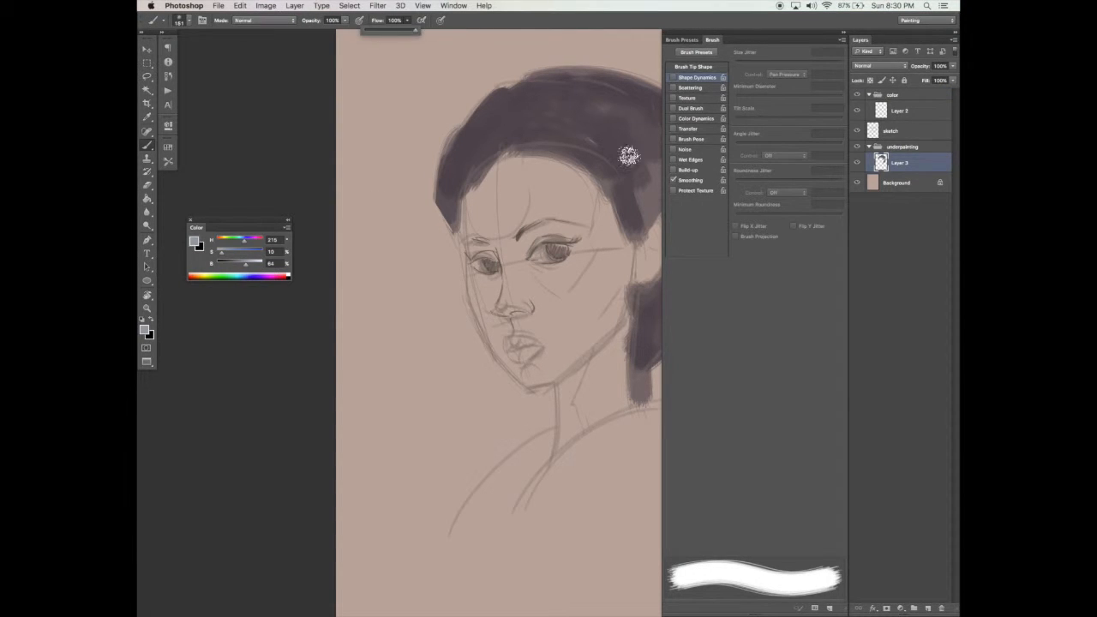
pyautogui.click(929, 608)
pyautogui.press('Tab')
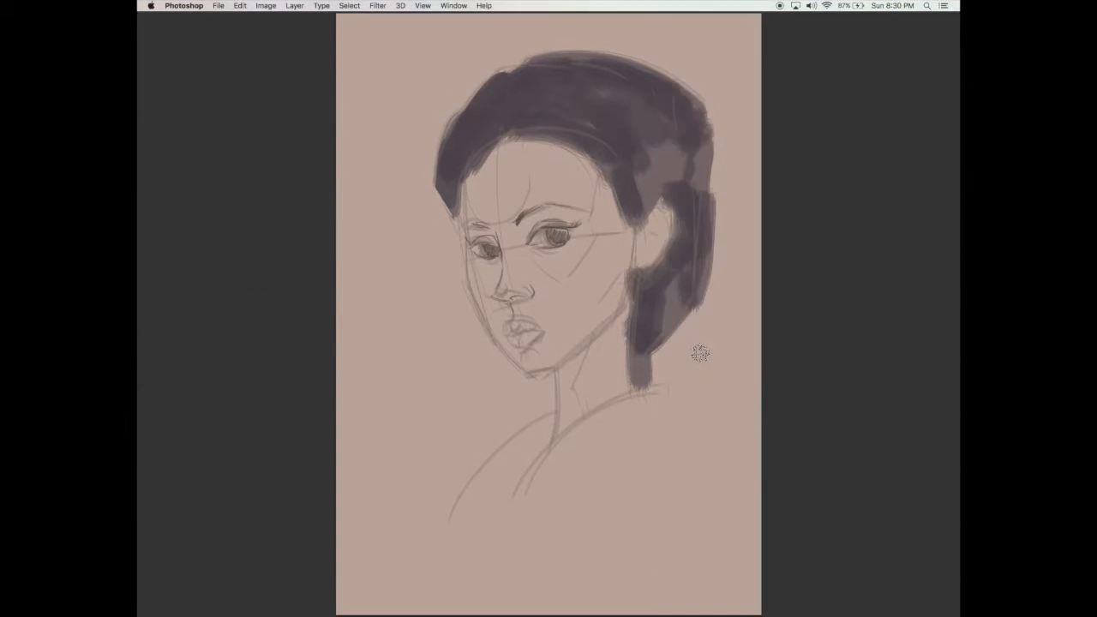
# Paint the backdrop around the head and over the shoulders blue-grey with large strokes
pyautogui.keyDown('alt'); pyautogui.click(680, 373); pyautogui.keyUp('alt')
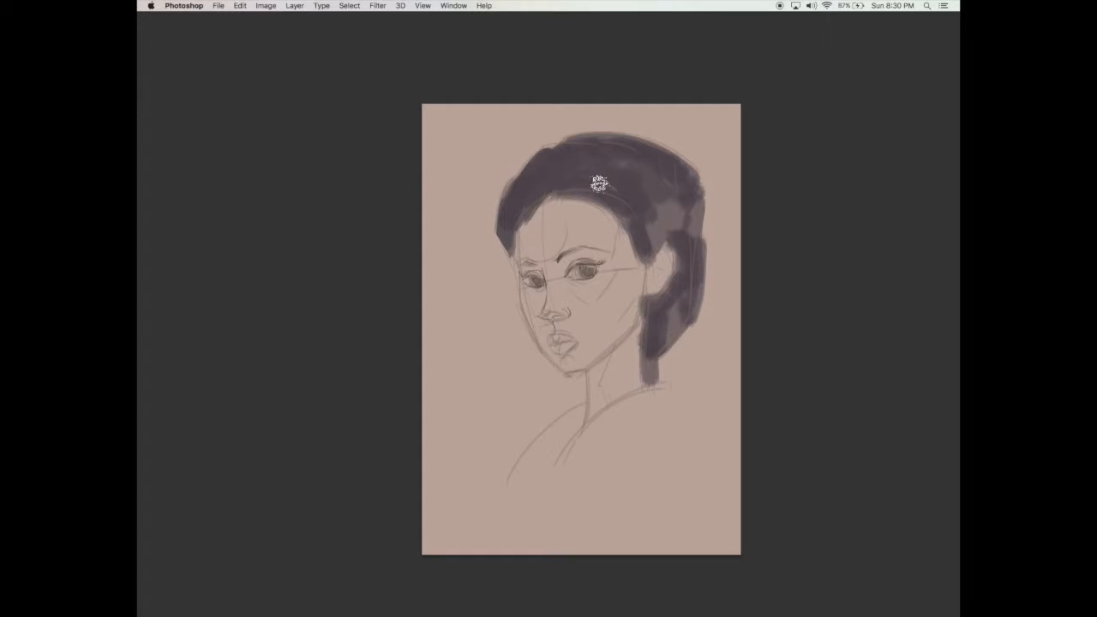
pyautogui.moveTo(471, 143)
pyautogui.mouseDown()
pyautogui.moveTo(463, 270)
pyautogui.moveTo(485, 274)
pyautogui.moveTo(476, 257)
pyautogui.moveTo(501, 330)
pyautogui.moveTo(450, 283)
pyautogui.moveTo(460, 454)
pyautogui.moveTo(503, 355)
pyautogui.moveTo(562, 371)
pyautogui.moveTo(504, 435)
pyautogui.moveTo(519, 441)
pyautogui.moveTo(519, 514)
pyautogui.mouseUp()
pyautogui.moveTo(677, 339)
pyautogui.mouseDown()
pyautogui.moveTo(710, 352)
pyautogui.moveTo(718, 392)
pyautogui.moveTo(704, 392)
pyautogui.moveTo(725, 432)
pyautogui.moveTo(700, 386)
pyautogui.moveTo(673, 439)
pyautogui.moveTo(687, 416)
pyautogui.moveTo(643, 446)
pyautogui.moveTo(628, 434)
pyautogui.moveTo(604, 446)
pyautogui.moveTo(554, 437)
pyautogui.moveTo(652, 382)
pyautogui.mouseUp()
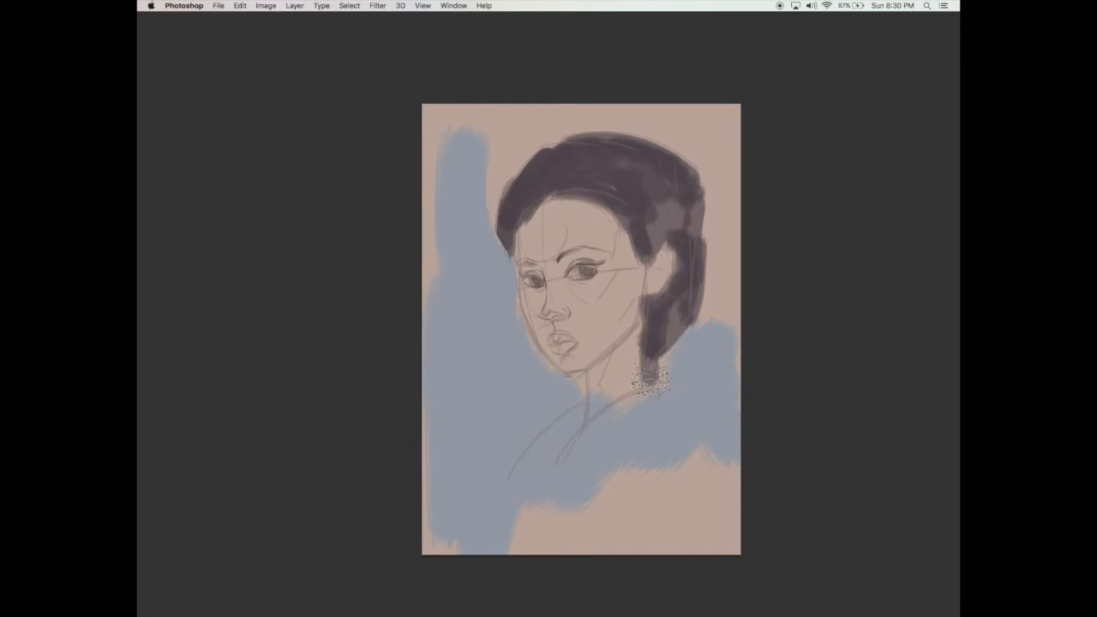
pyautogui.moveTo(461, 180)
pyautogui.mouseDown()
pyautogui.moveTo(431, 176)
pyautogui.moveTo(493, 129)
pyautogui.moveTo(470, 223)
pyautogui.moveTo(679, 101)
pyautogui.moveTo(600, 107)
pyautogui.moveTo(739, 142)
pyautogui.moveTo(711, 130)
pyautogui.moveTo(735, 269)
pyautogui.moveTo(731, 247)
pyautogui.moveTo(715, 421)
pyautogui.mouseUp()
pyautogui.moveTo(621, 468); pyautogui.dragTo(569, 421)
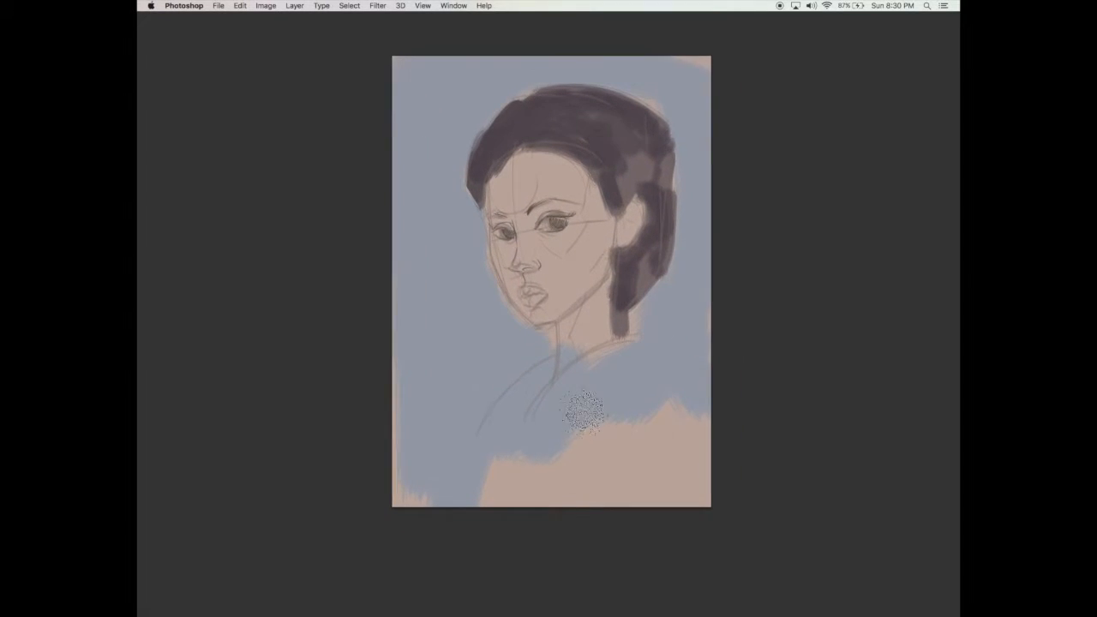
# Add a new layer between the hair and backdrop layers, and reduce the brush size for painting the skin
pyautogui.press('Tab')
pyautogui.click(930, 608)
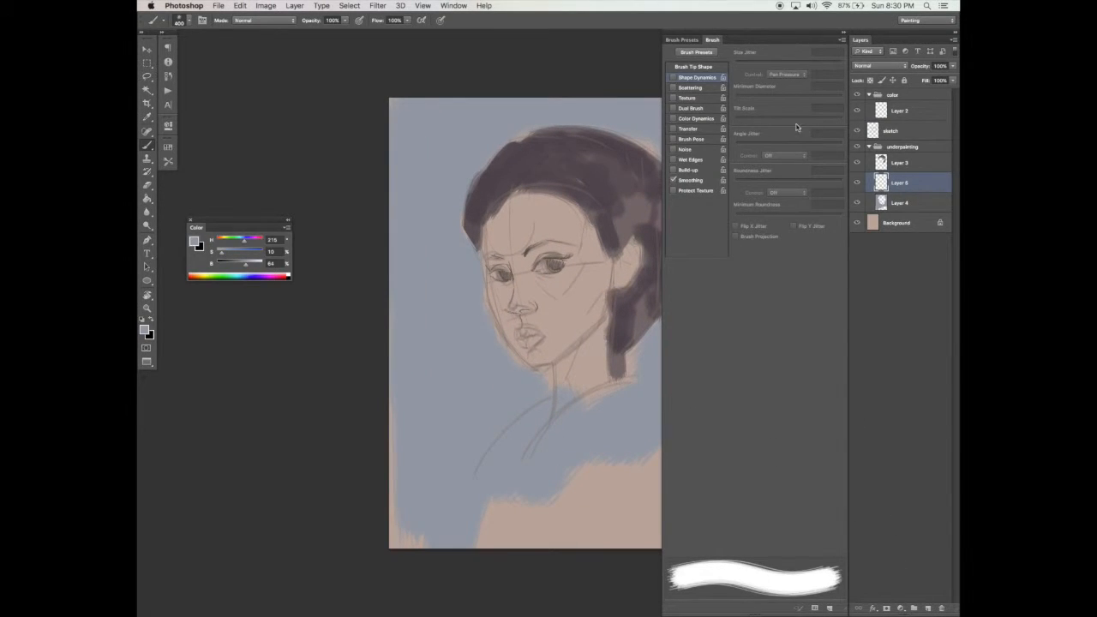
pyautogui.click(711, 66)
pyautogui.click(806, 444)
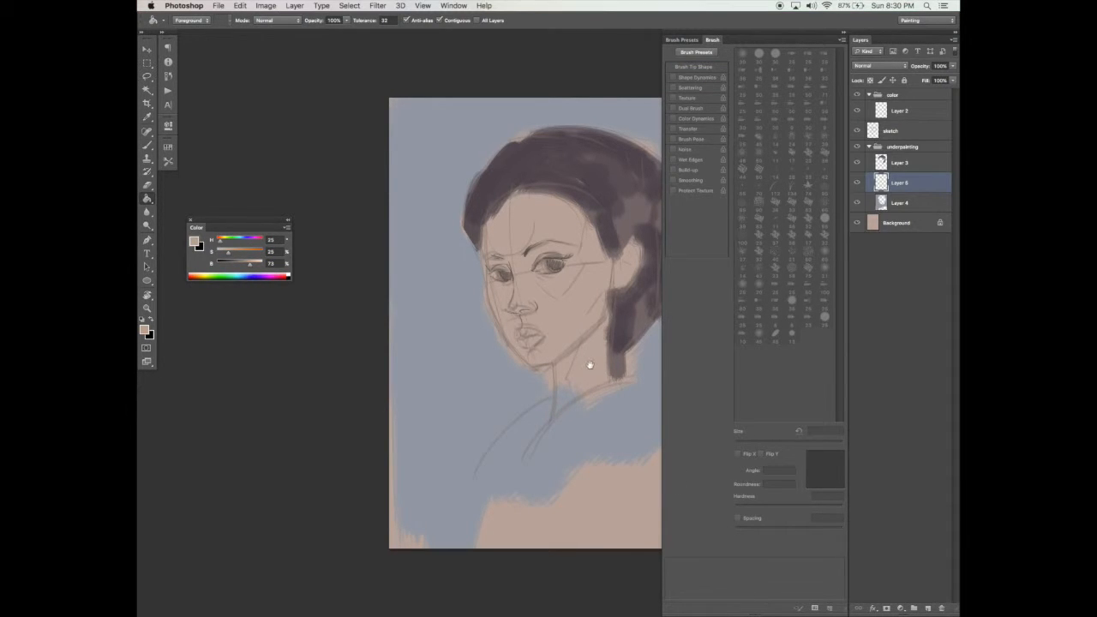
# Block in the face, ear and neck with a flat tan skin tone
pyautogui.press('b')
pyautogui.press('Tab')
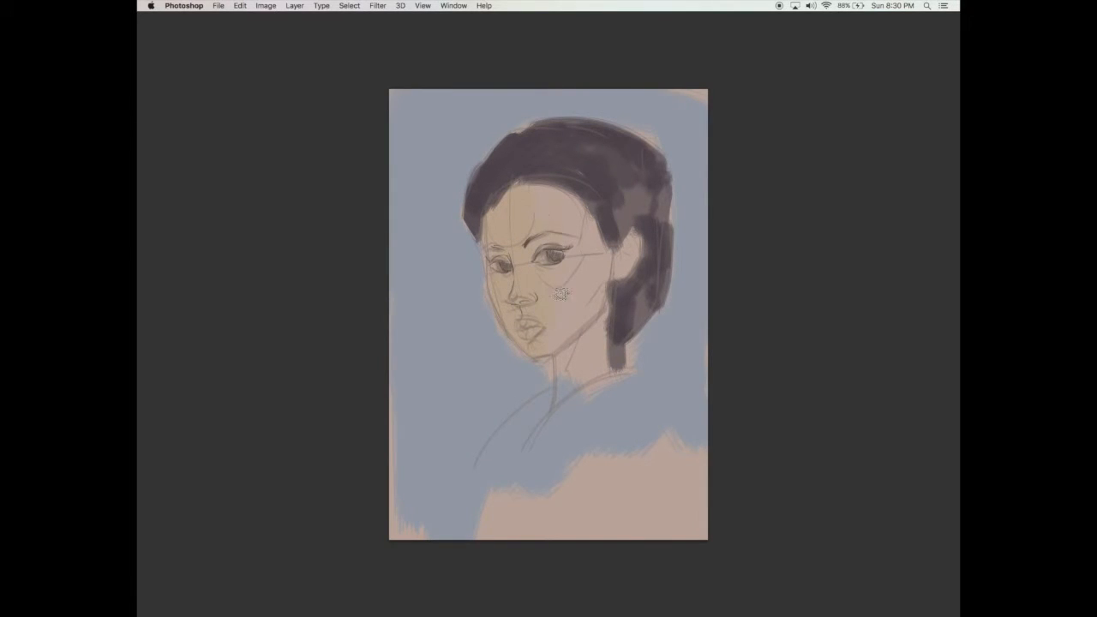
pyautogui.moveTo(581, 336)
pyautogui.mouseDown()
pyautogui.moveTo(558, 417)
pyautogui.moveTo(536, 437)
pyautogui.mouseUp()
pyautogui.moveTo(580, 397); pyautogui.dragTo(557, 418)
# Change the foreground colour to a muted grey-brown with hue 30 and saturation 13%
pyautogui.press('Tab')
pyautogui.press('g')
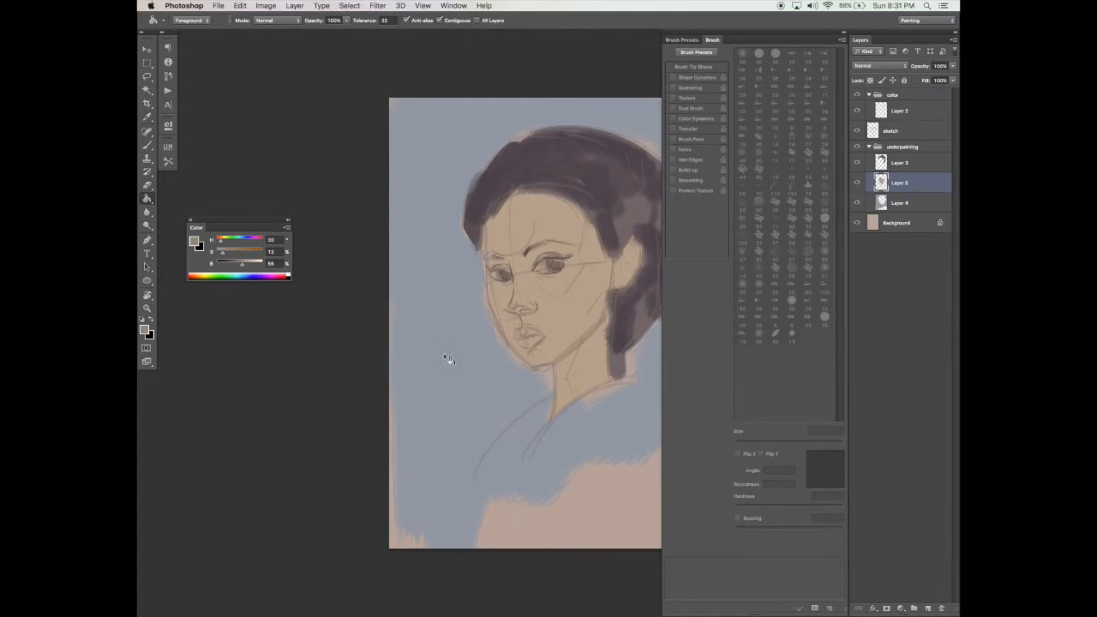
pyautogui.press('b')
pyautogui.press('Tab')
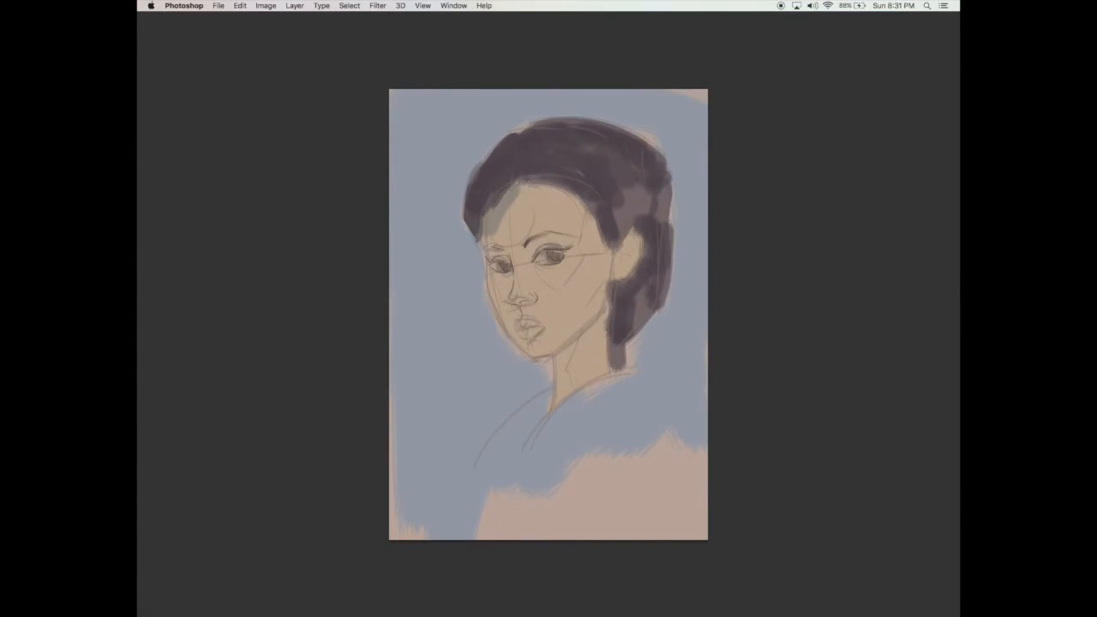
# Add a layer above the skin, set the brush opacity to 57% and shade the forehead under the hairline down to the far temple
pyautogui.press('Tab')
pyautogui.click(347, 21)
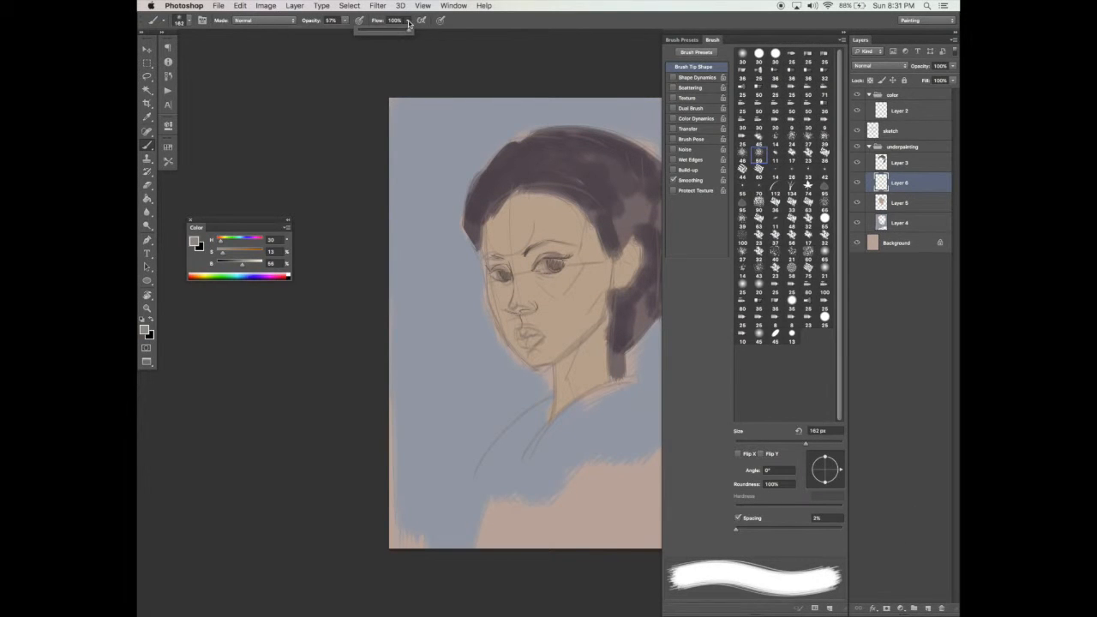
pyautogui.press('Tab')
pyautogui.moveTo(549, 190)
pyautogui.mouseDown()
pyautogui.moveTo(475, 248)
pyautogui.moveTo(481, 257)
pyautogui.moveTo(506, 166)
pyautogui.moveTo(505, 224)
pyautogui.moveTo(487, 241)
pyautogui.moveTo(497, 221)
pyautogui.moveTo(487, 255)
pyautogui.mouseUp()
pyautogui.moveTo(556, 194); pyautogui.dragTo(555, 192)
pyautogui.press('Tab')
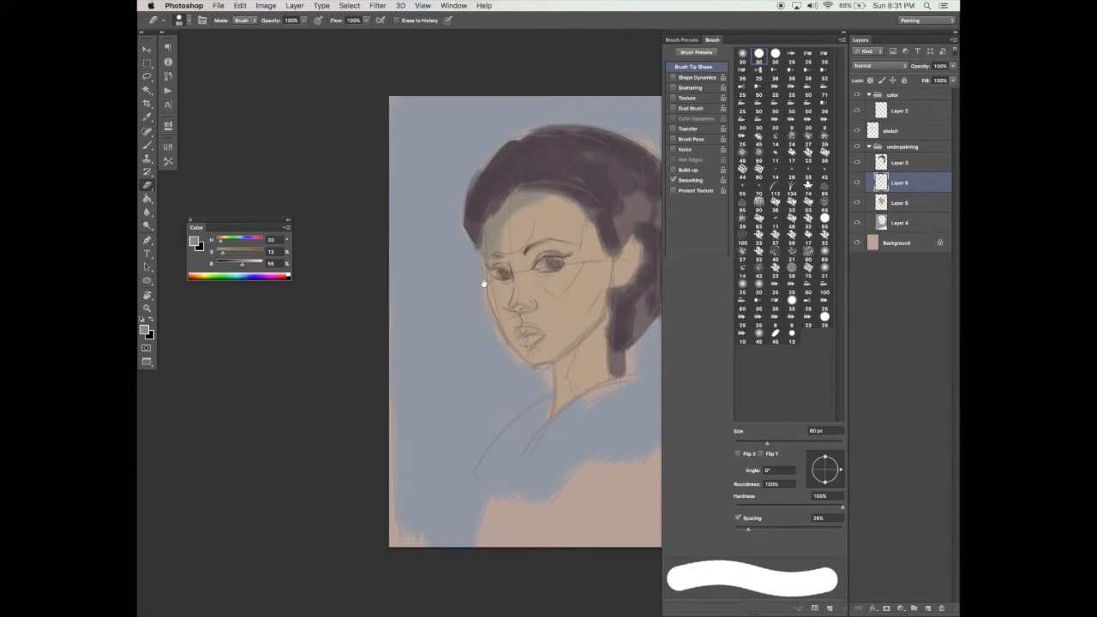
# Shade the ear, the far edge of the face, the jawline, the near cheek and the neck with the grey-brown colour
pyautogui.scroll(-4, 525, 317)
pyautogui.press('b')
pyautogui.press('Tab')
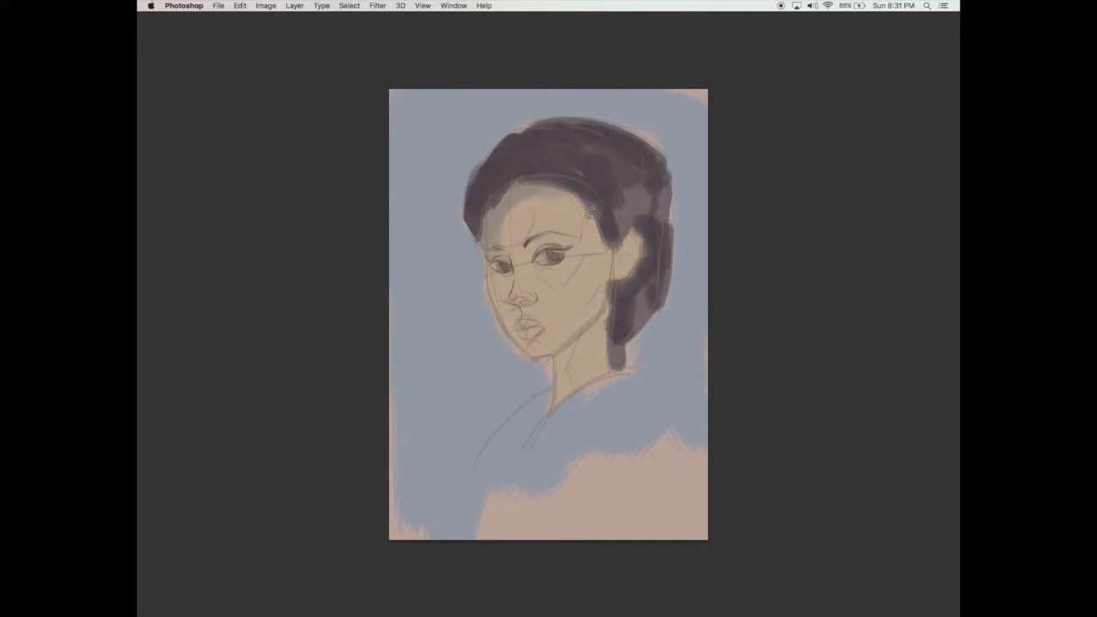
pyautogui.moveTo(617, 247)
pyautogui.mouseDown()
pyautogui.moveTo(651, 245)
pyautogui.moveTo(633, 239)
pyautogui.moveTo(612, 276)
pyautogui.mouseUp()
pyautogui.moveTo(485, 259)
pyautogui.mouseDown()
pyautogui.moveTo(494, 310)
pyautogui.moveTo(532, 362)
pyautogui.mouseUp()
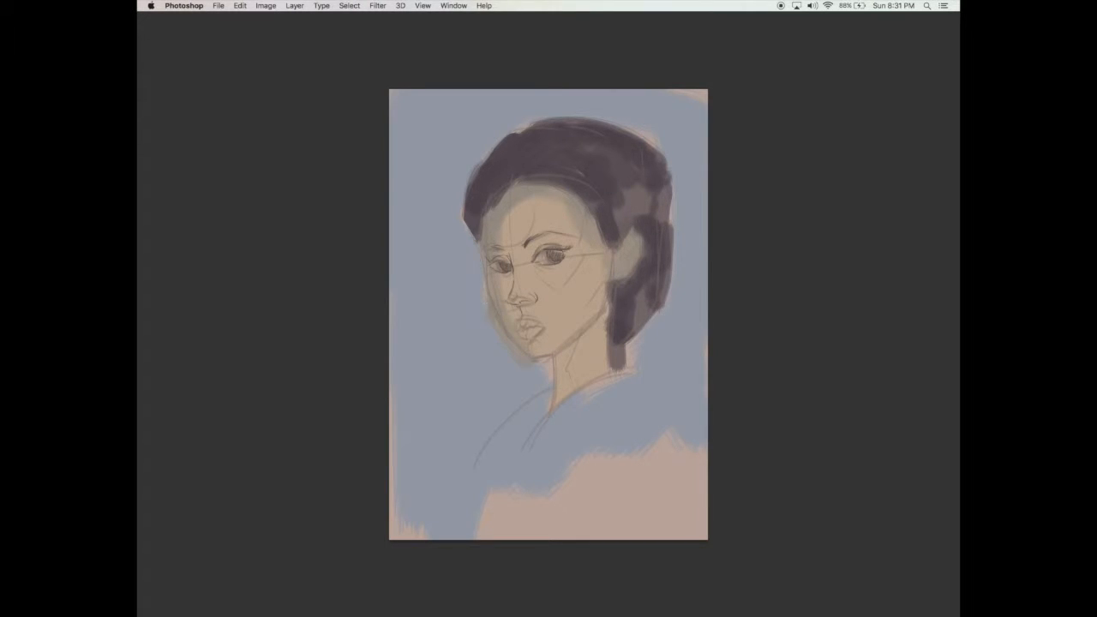
pyautogui.moveTo(577, 302); pyautogui.dragTo(579, 297)
pyautogui.moveTo(545, 348); pyautogui.dragTo(585, 318)
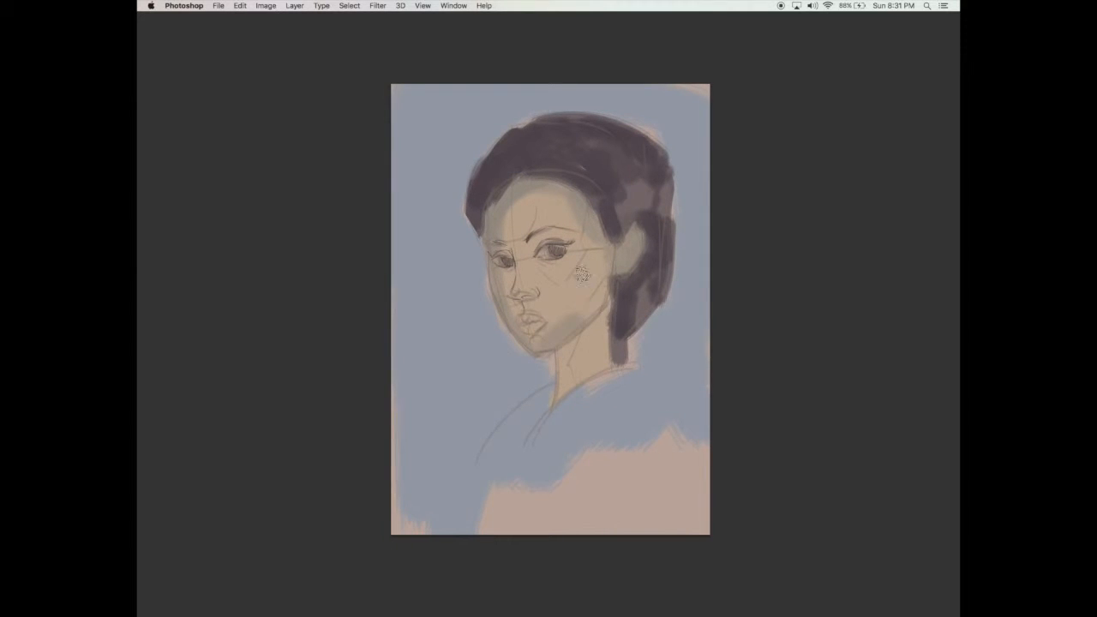
pyautogui.moveTo(589, 248); pyautogui.dragTo(586, 269)
pyautogui.moveTo(559, 391)
pyautogui.mouseDown()
pyautogui.moveTo(565, 375)
pyautogui.moveTo(552, 369)
pyautogui.moveTo(575, 381)
pyautogui.mouseUp()
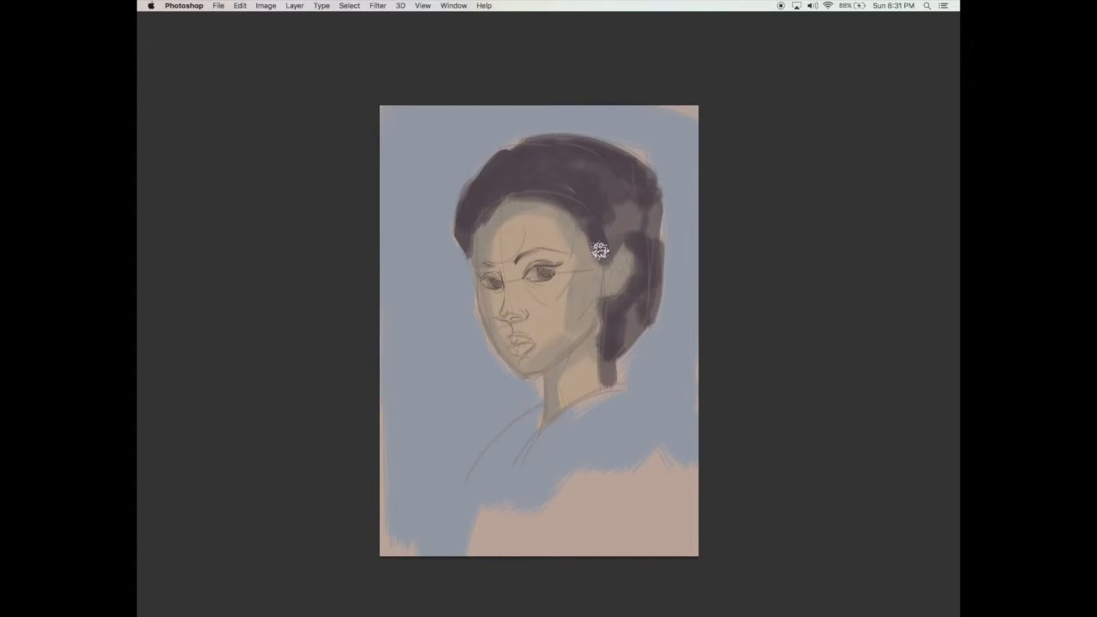
# Shade under the near eye, undo the last strokes, and rework the shadows around the far brow, near temple and jaw
pyautogui.moveTo(526, 282); pyautogui.dragTo(553, 291)
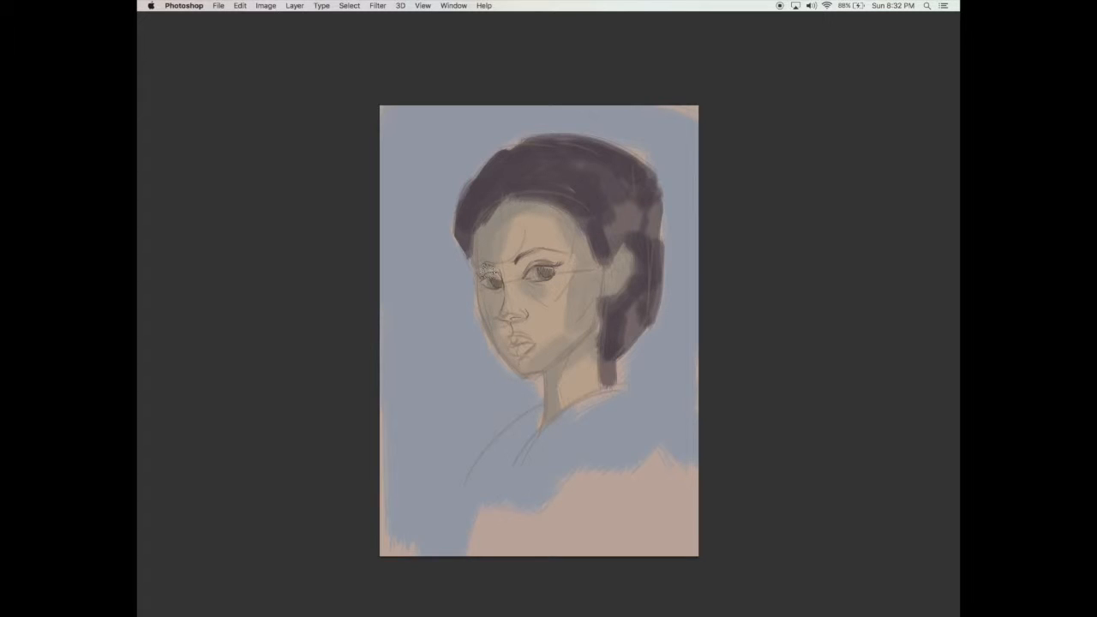
pyautogui.press('alt+super+z')
pyautogui.press('alt+super+z')
pyautogui.moveTo(496, 257); pyautogui.dragTo(511, 252)
pyautogui.moveTo(584, 265); pyautogui.dragTo(585, 261)
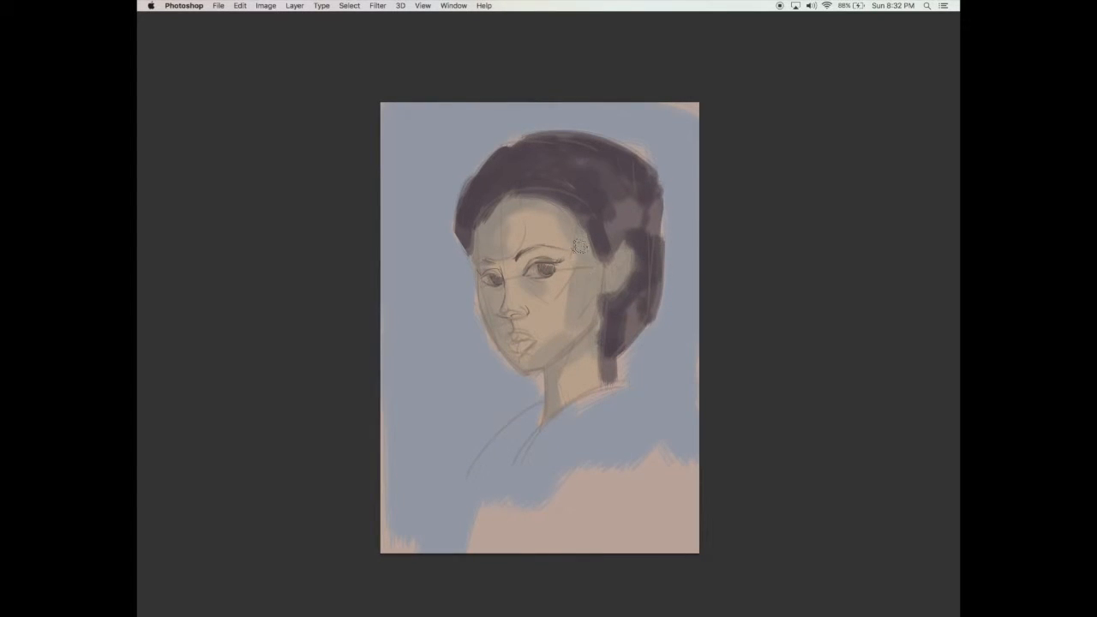
pyautogui.moveTo(585, 353); pyautogui.dragTo(586, 345)
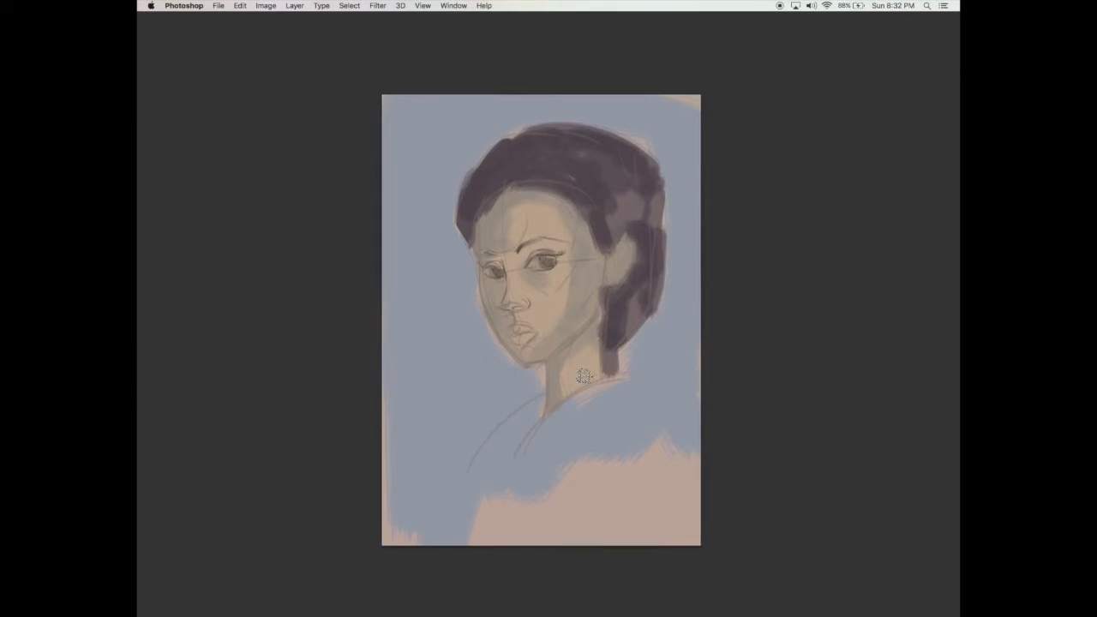
# Select the layer in the color group and paint a forehead highlight in pale cream with hue 34 and brightness 90%
pyautogui.press('Tab')
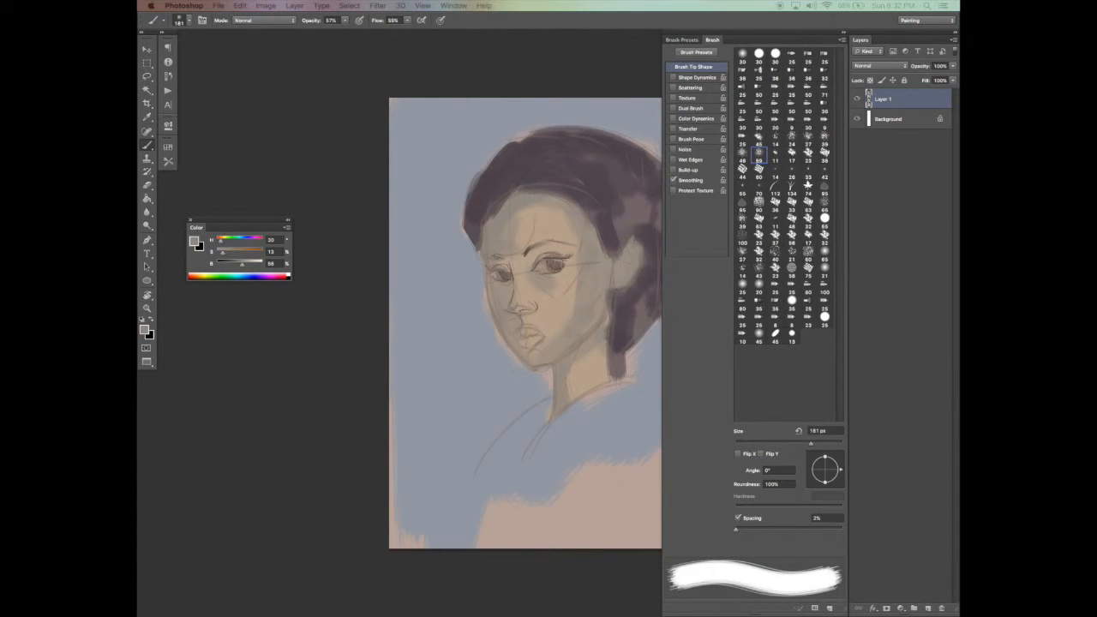
pyautogui.press('z')
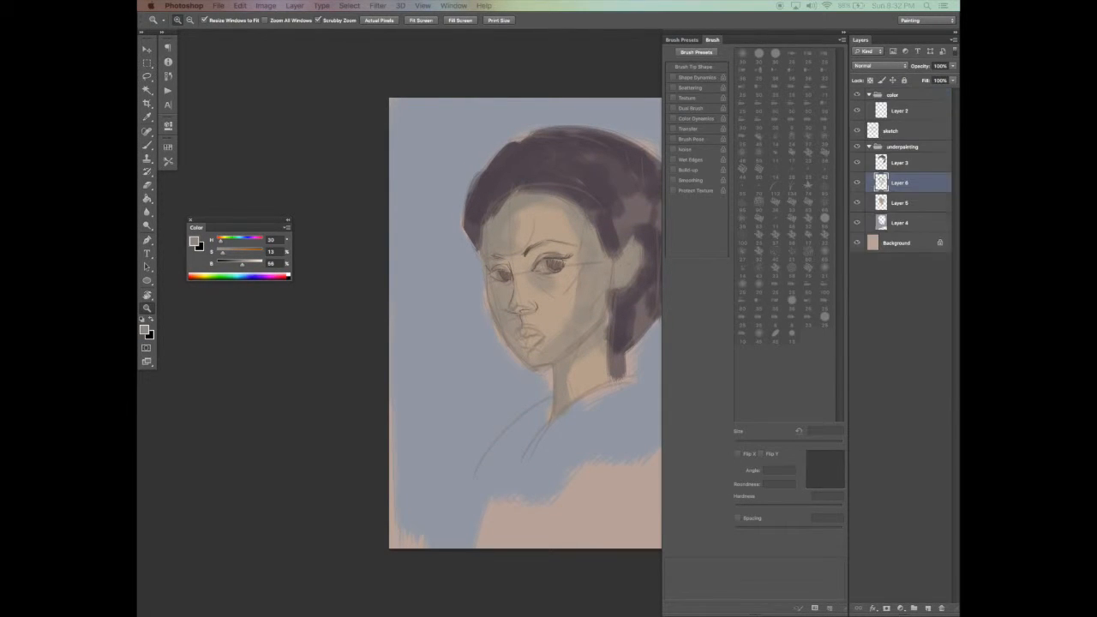
pyautogui.press('v')
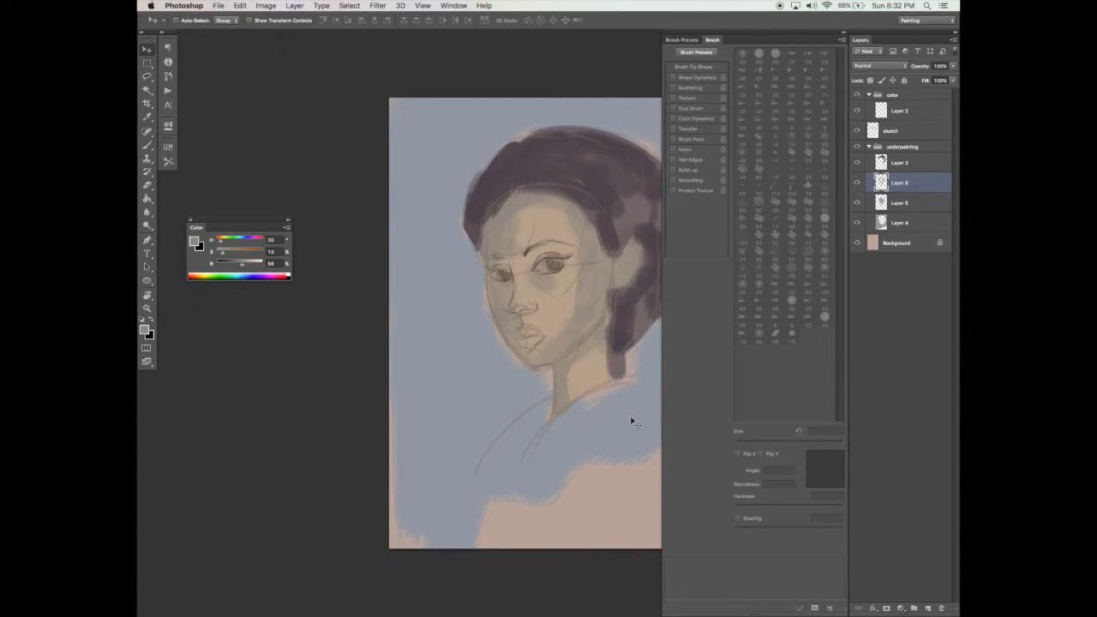
pyautogui.hscroll(3, 632, 421)
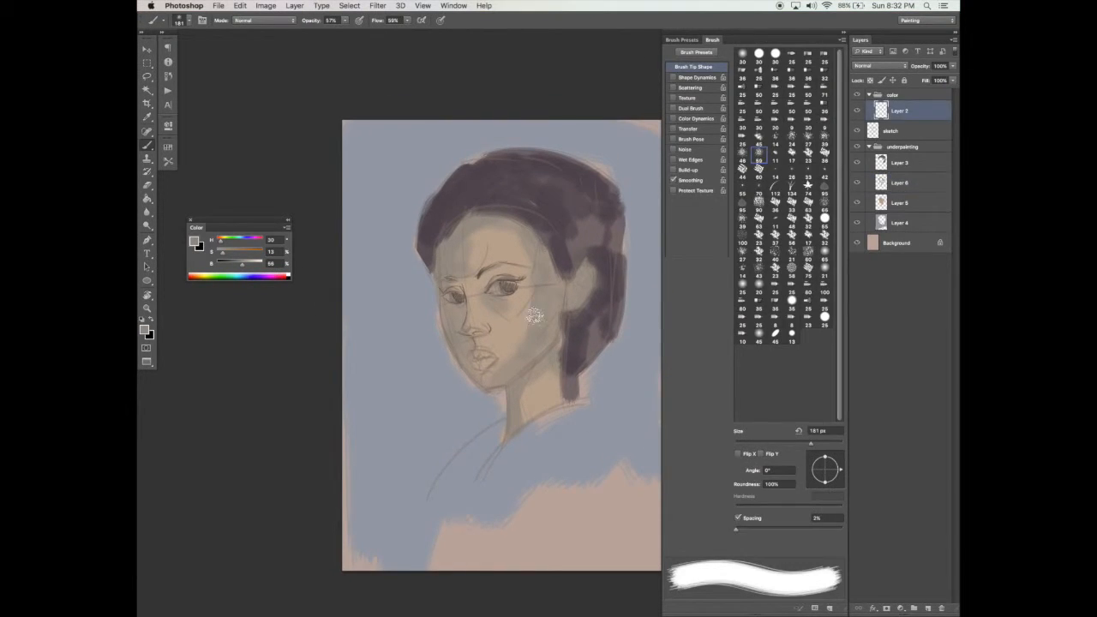
pyautogui.moveTo(517, 363); pyautogui.dragTo(506, 369)
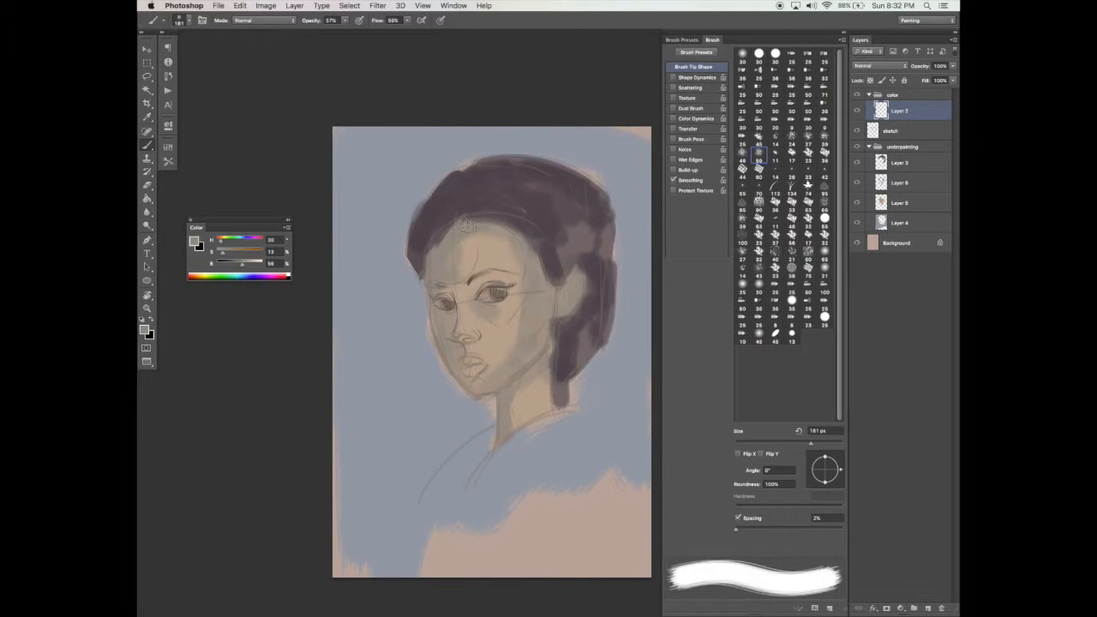
pyautogui.moveTo(221, 252); pyautogui.dragTo(228, 256)
pyautogui.moveTo(476, 233); pyautogui.dragTo(489, 240)
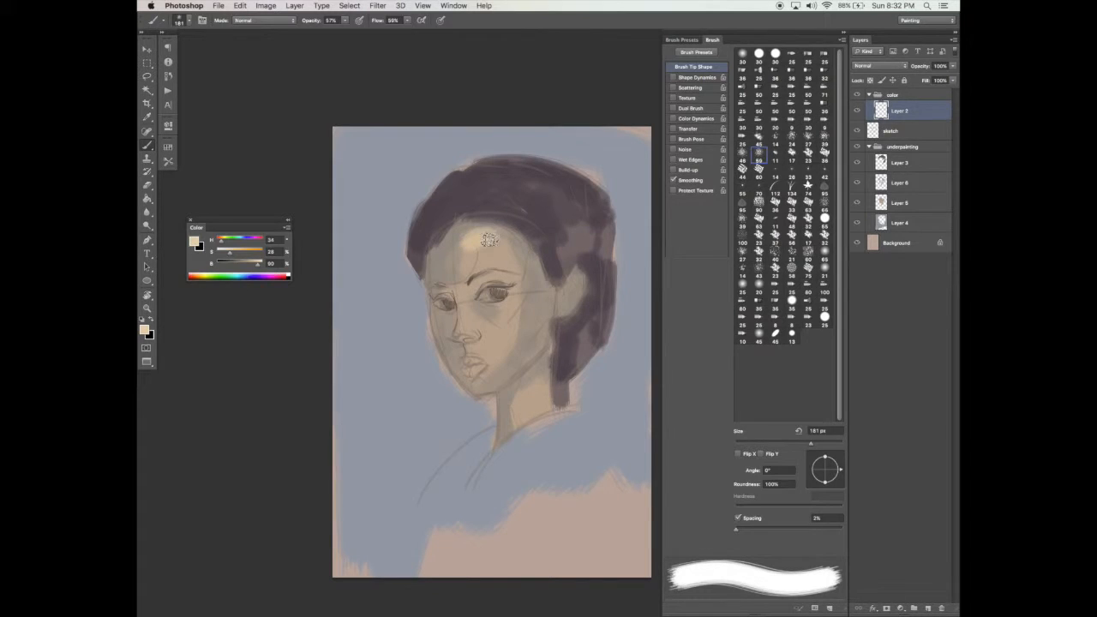
# Lower the brush opacity to 45% and its size to 139 px, and extend the highlight across the forehead
pyautogui.click(345, 20)
pyautogui.moveTo(347, 31); pyautogui.dragTo(340, 32)
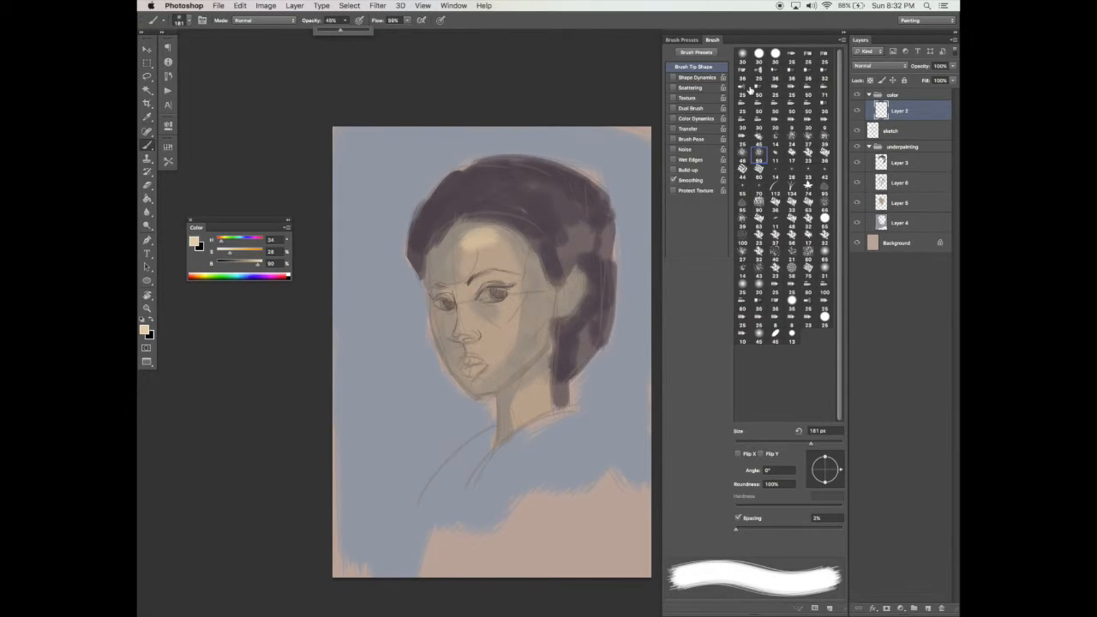
pyautogui.click(800, 444)
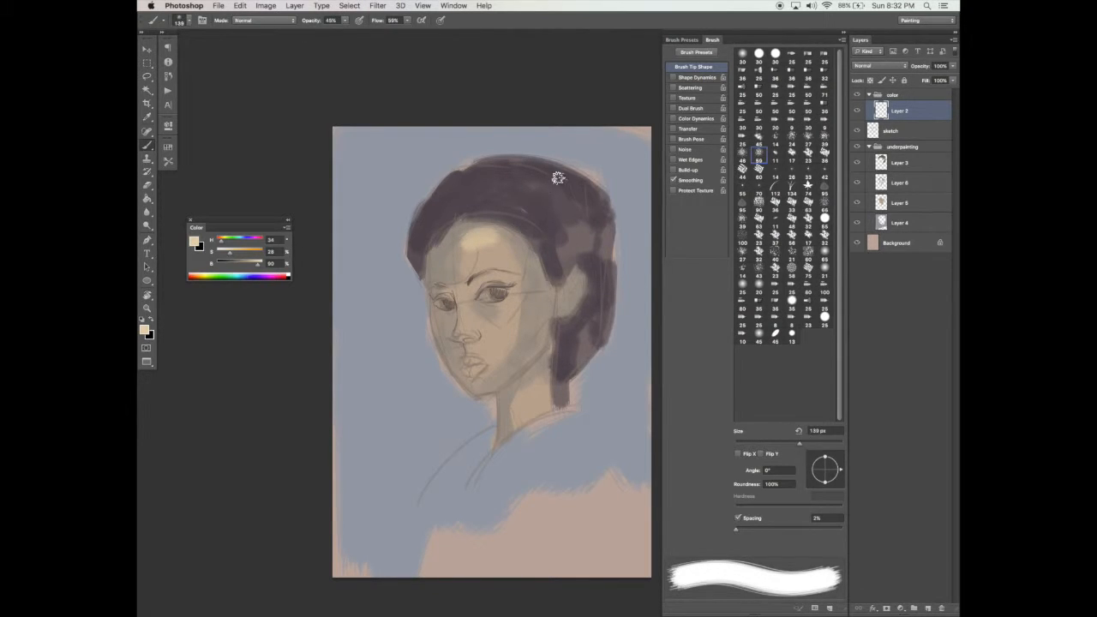
pyautogui.moveTo(478, 249); pyautogui.dragTo(503, 257)
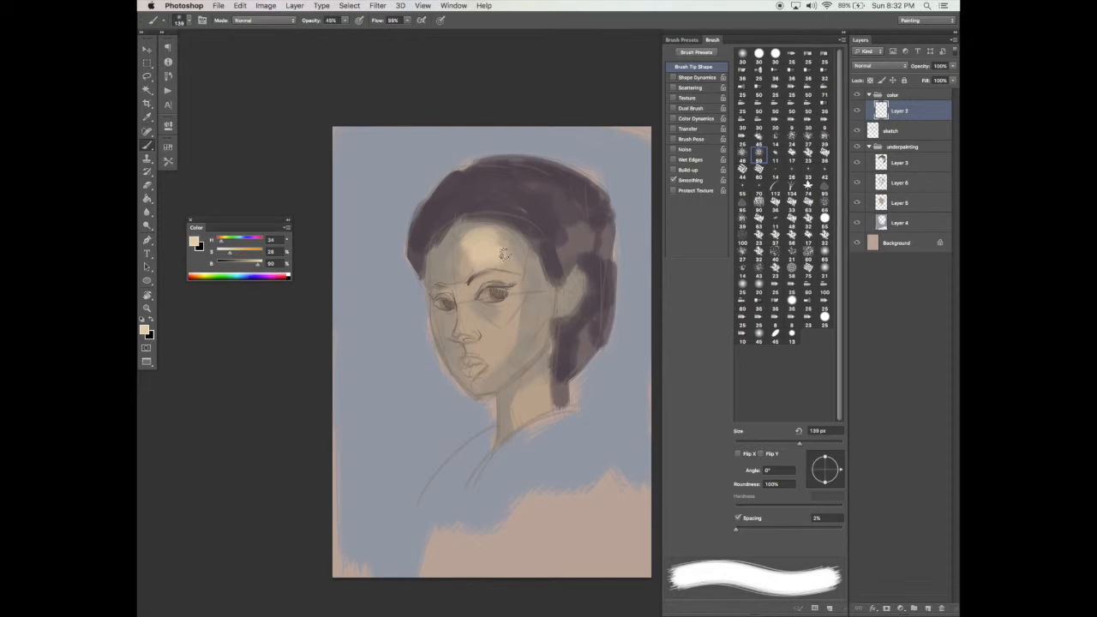
# Turn on Dual Brush with the textured 100 px tip, and set its size to 199 px and spacing to 13%
pyautogui.click(686, 108)
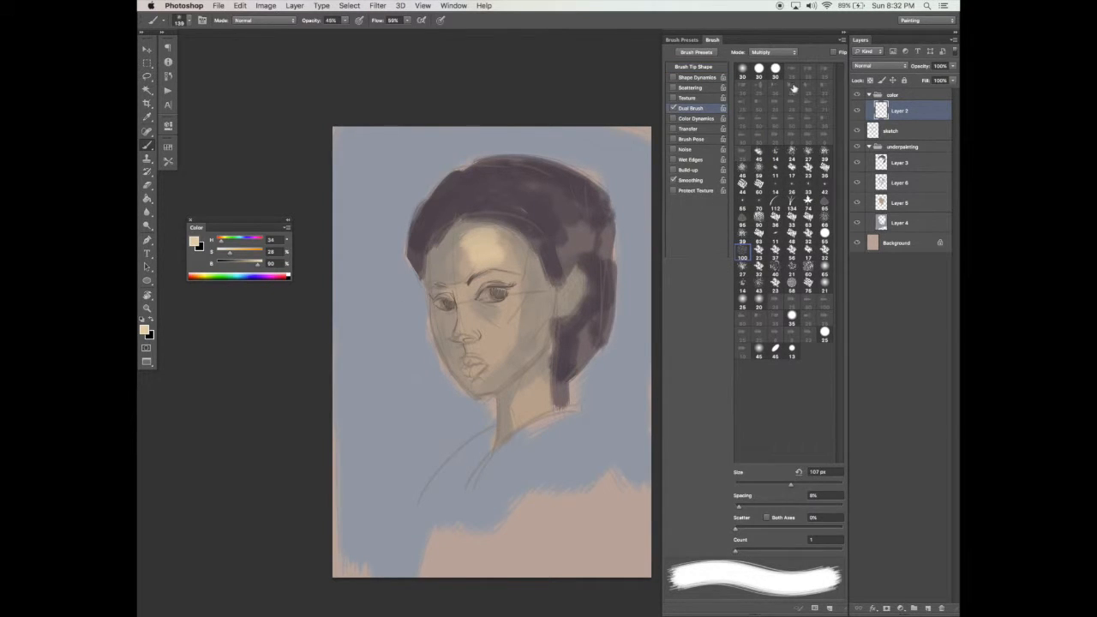
pyautogui.click(742, 252)
pyautogui.click(743, 508)
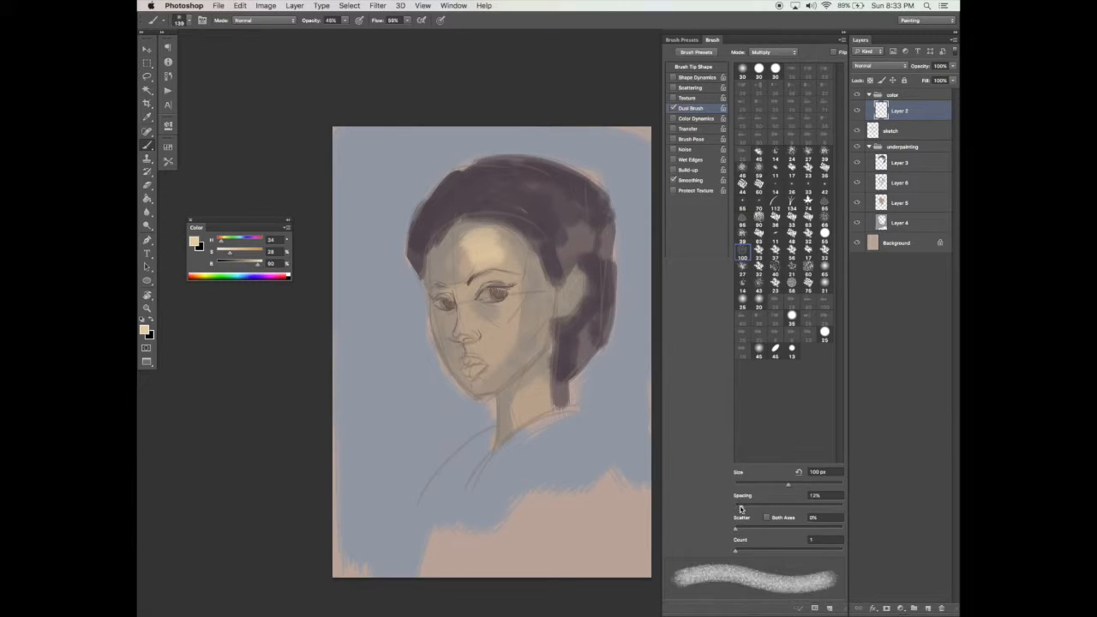
pyautogui.click(815, 487)
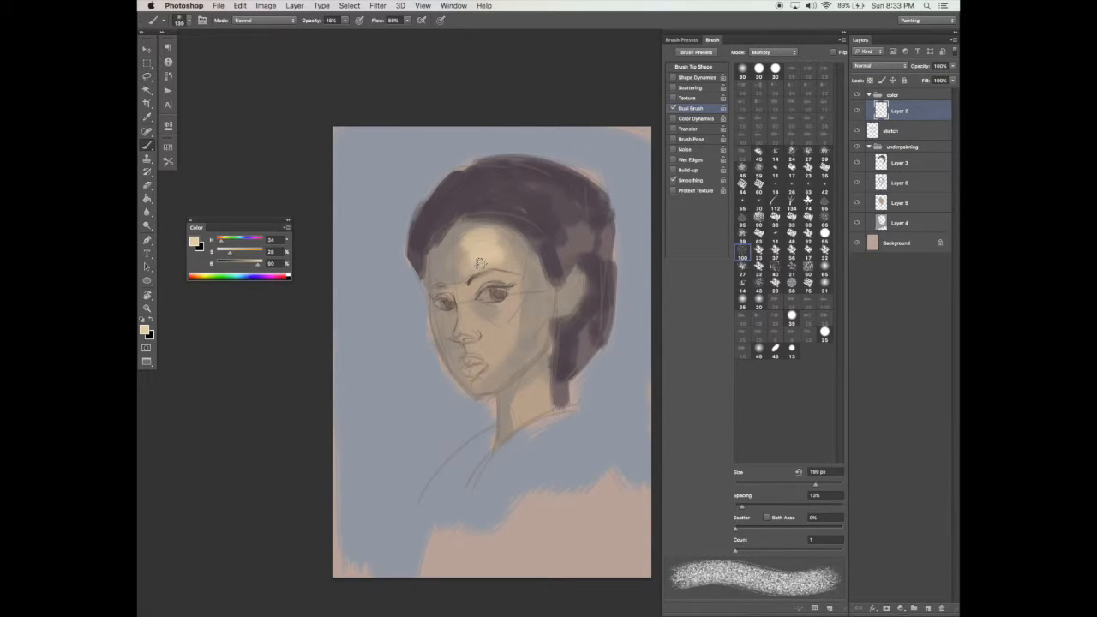
# Dab grainy cream highlights on the lower forehead, nose, near cheek and chin
pyautogui.moveTo(477, 249)
pyautogui.mouseDown()
pyautogui.moveTo(511, 268)
pyautogui.moveTo(519, 291)
pyautogui.moveTo(499, 249)
pyautogui.moveTo(460, 271)
pyautogui.mouseUp()
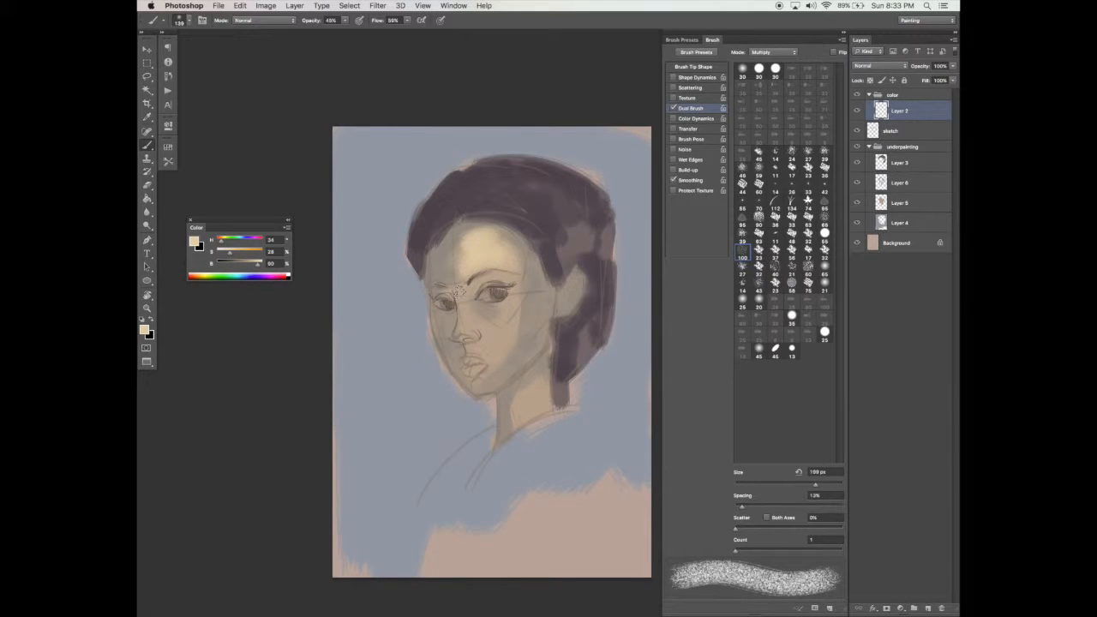
pyautogui.press('e')
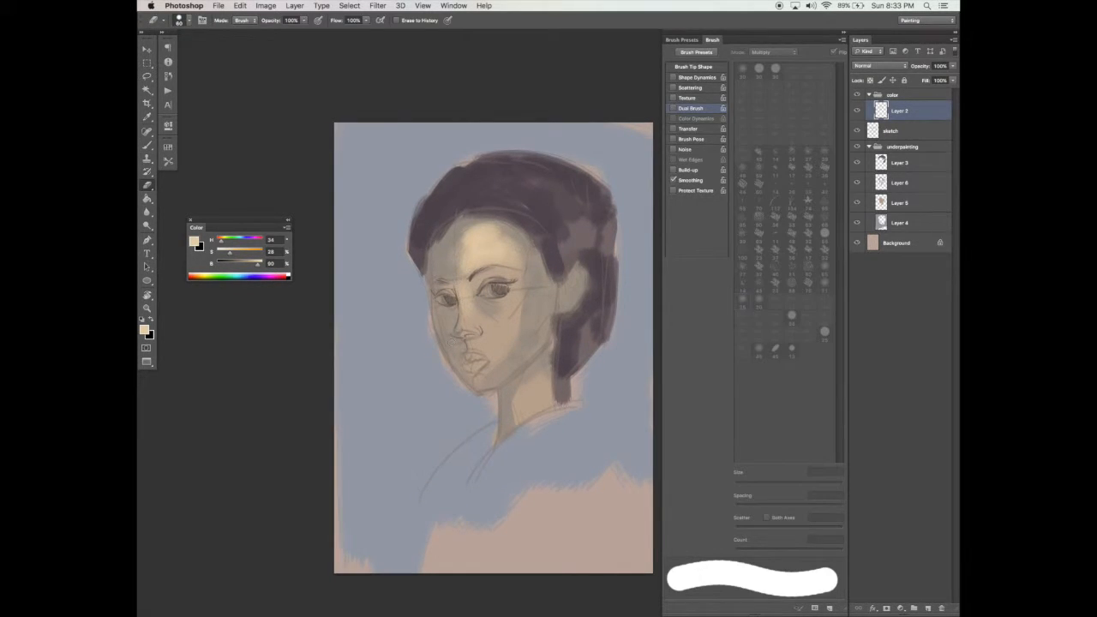
pyautogui.press('b')
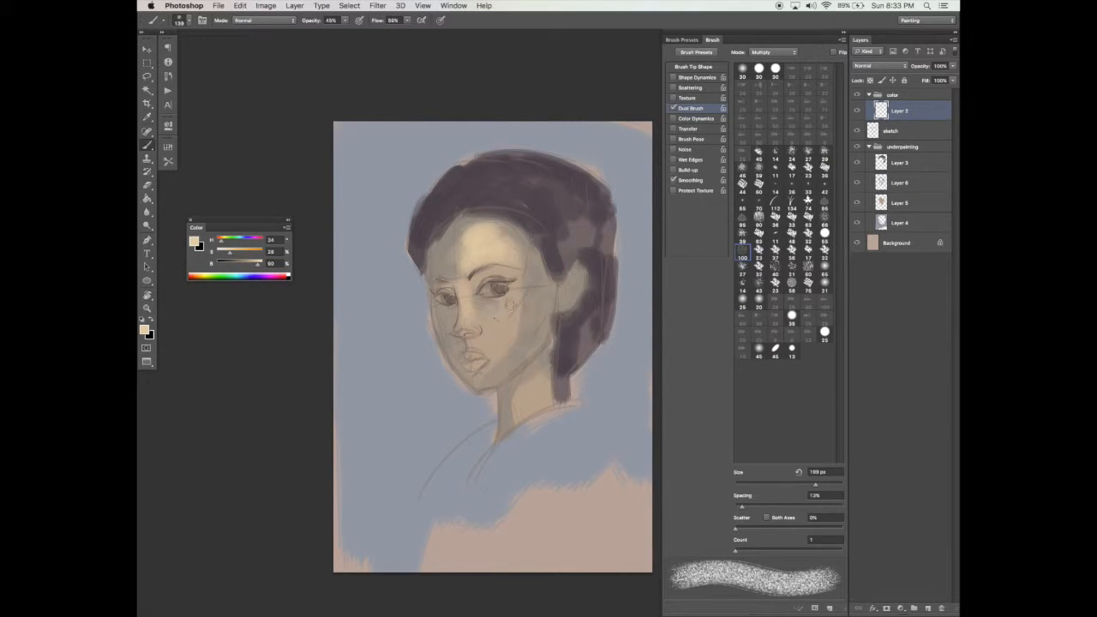
pyautogui.moveTo(521, 291); pyautogui.dragTo(523, 288)
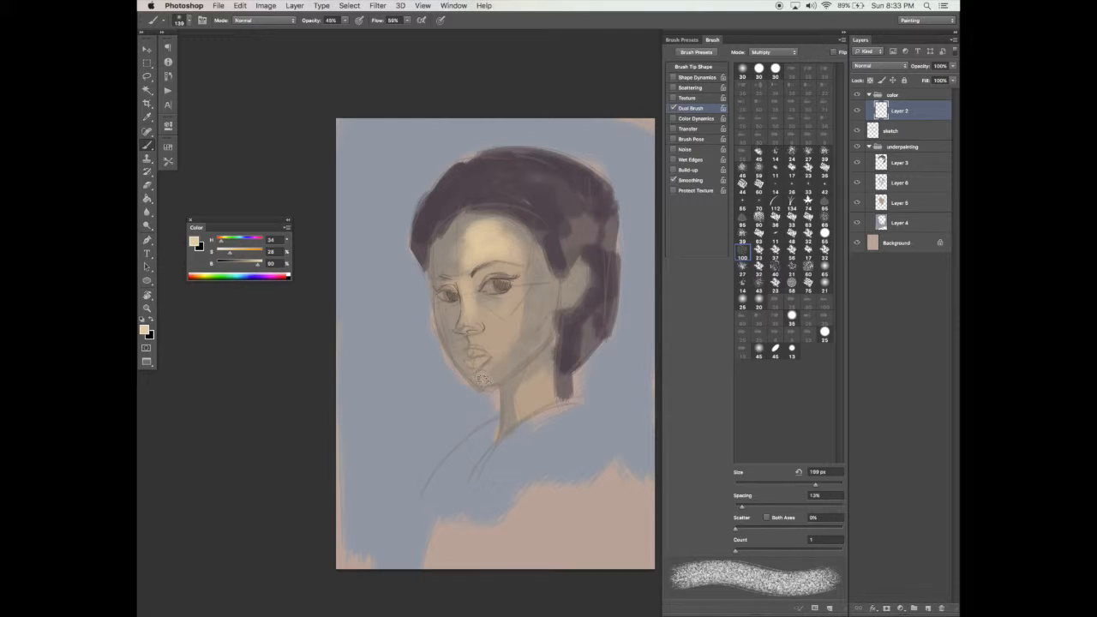
pyautogui.moveTo(516, 307); pyautogui.dragTo(520, 319)
# Create a group named eyes containing a new layer inside the color group, and select that layer
pyautogui.press('v')
pyautogui.moveTo(558, 373)
pyautogui.mouseDown()
pyautogui.moveTo(546, 337)
pyautogui.moveTo(564, 339)
pyautogui.mouseUp()
pyautogui.keyDown('super'); pyautogui.click(568, 326); pyautogui.keyUp('super')
pyautogui.keyDown('super'); pyautogui.click(568, 326); pyautogui.keyUp('super')
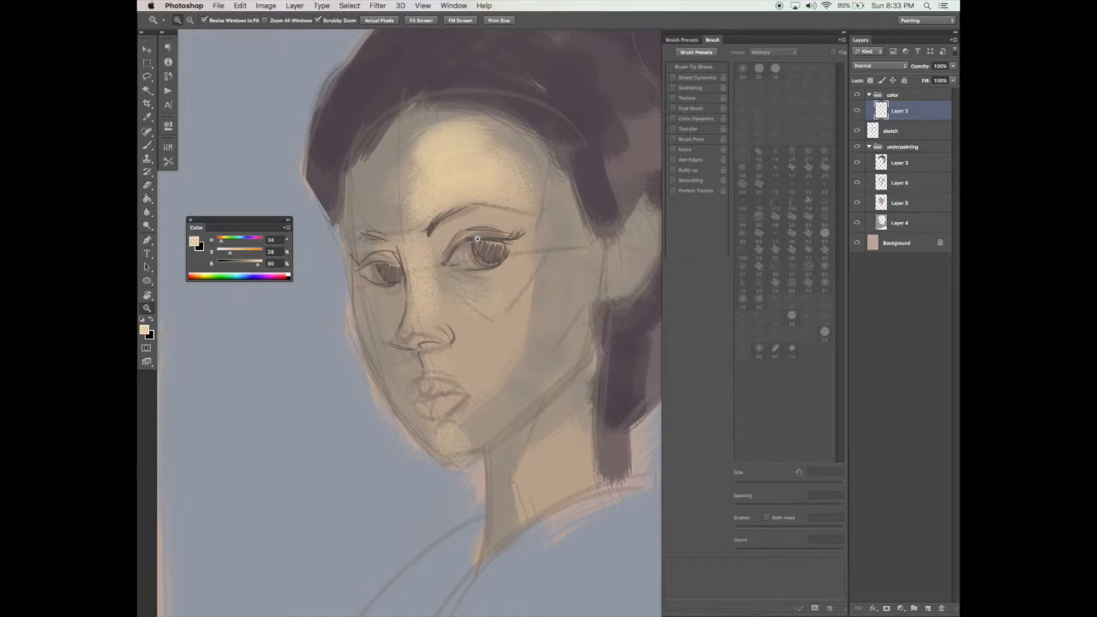
pyautogui.moveTo(488, 348); pyautogui.dragTo(471, 370)
pyautogui.press('r')
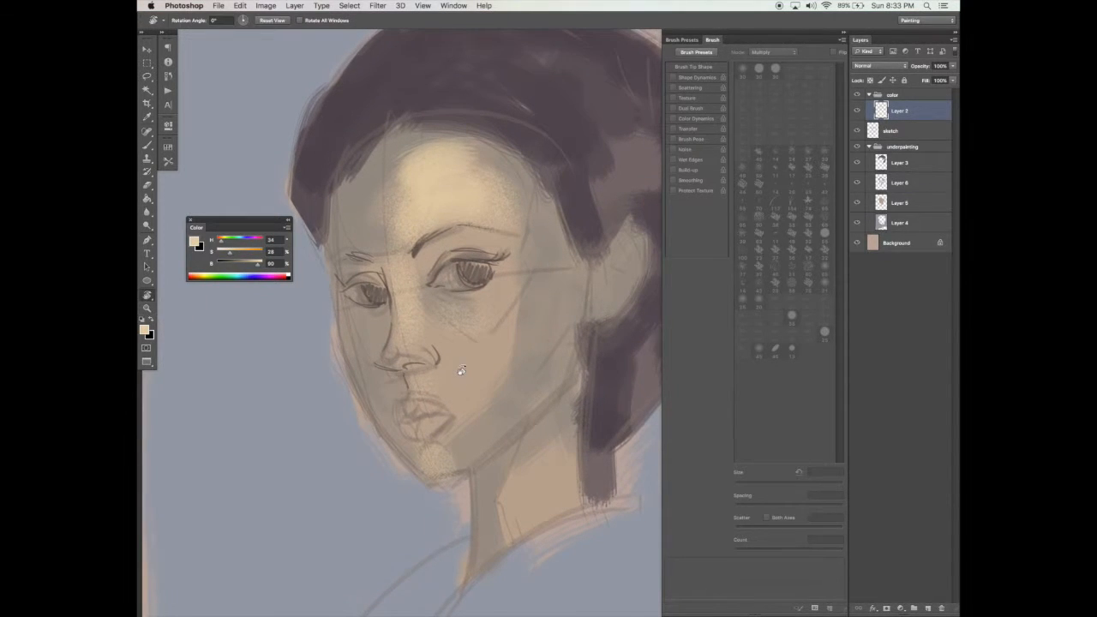
pyautogui.click(915, 609)
pyautogui.click(927, 609)
pyautogui.press('b')
pyautogui.doubleClick(906, 107)
pyautogui.write('s')
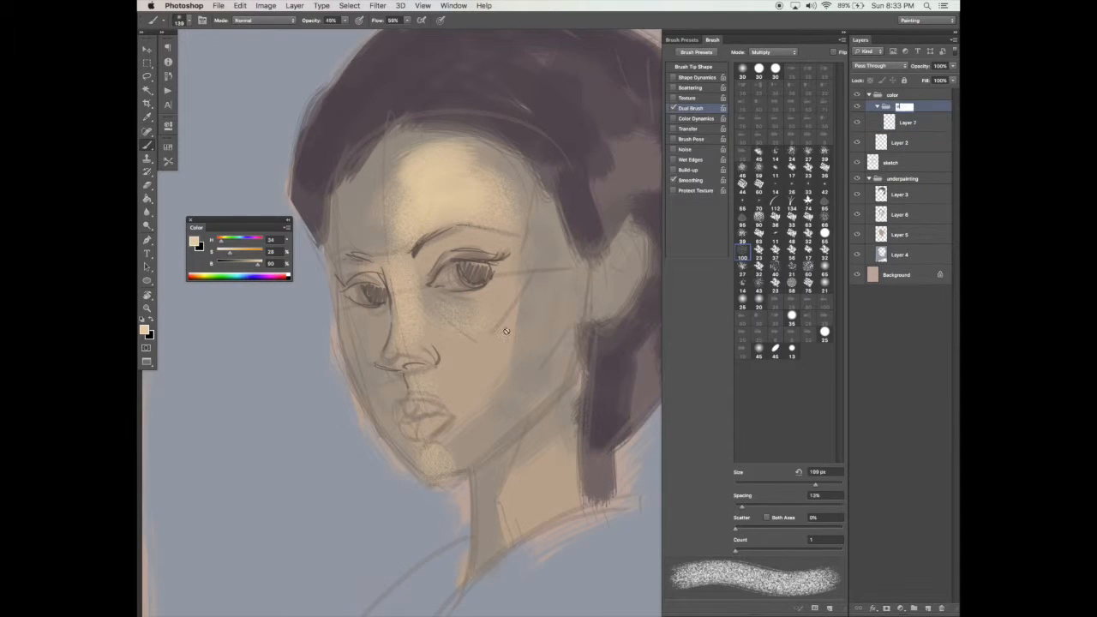
pyautogui.press('Return')
pyautogui.click(896, 125)
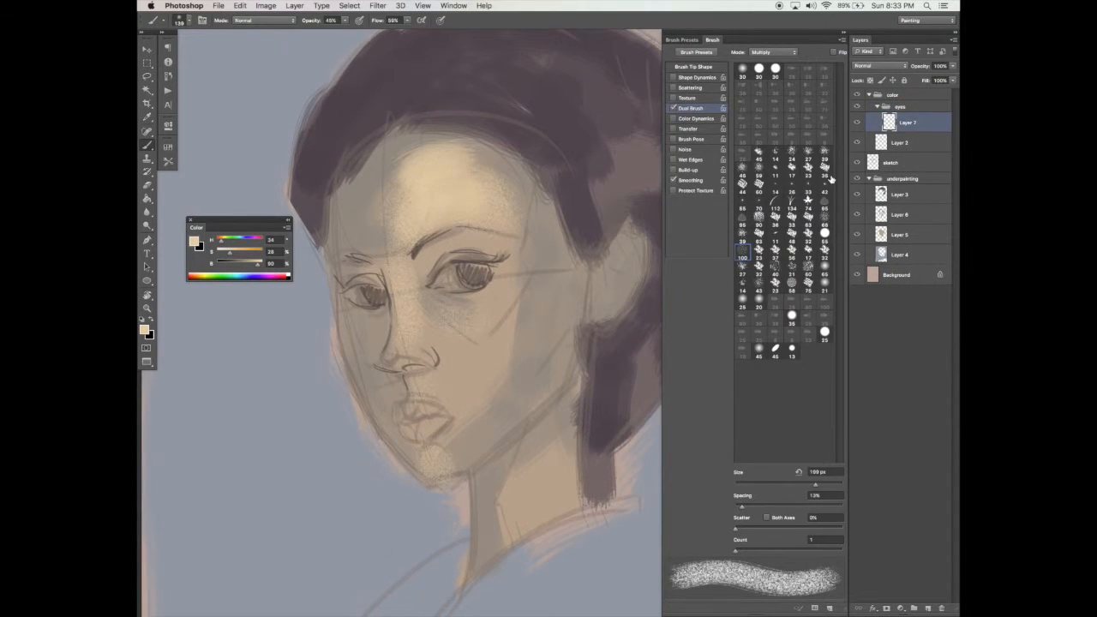
# Change the foreground colour to dark brown with hue 17, saturation 54% and brightness 27%, and reduce the brush to 43 px
pyautogui.click(147, 199)
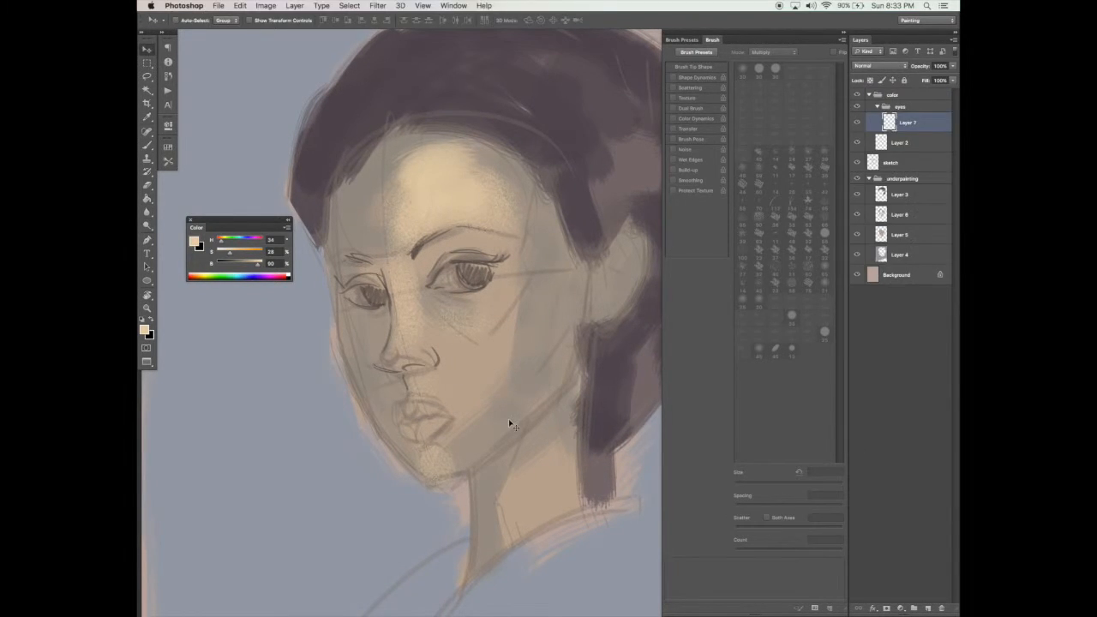
pyautogui.press('b')
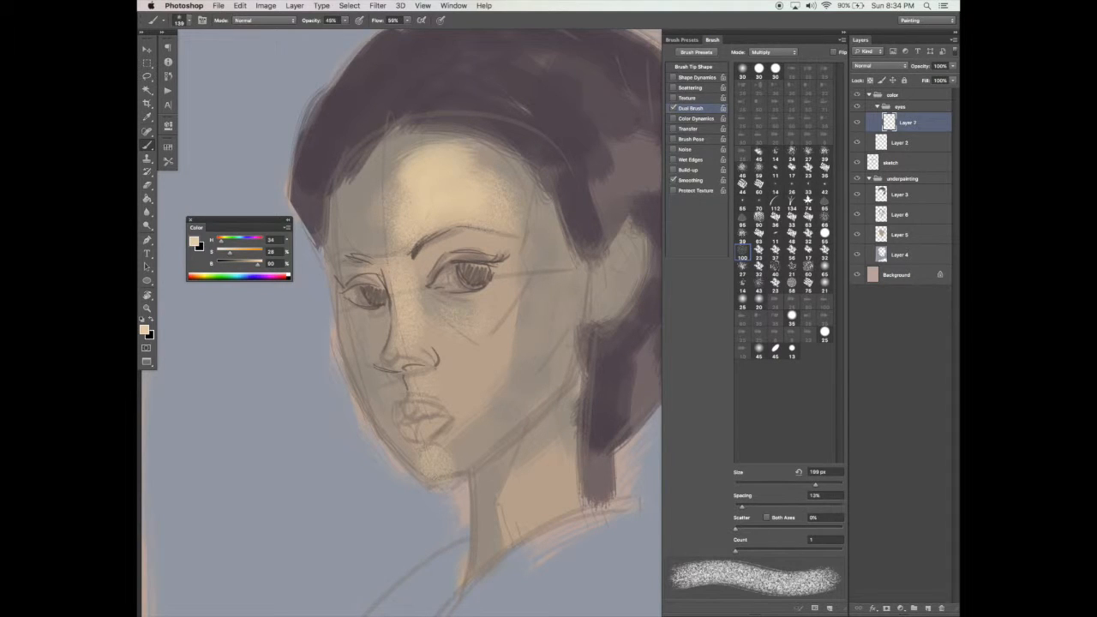
pyautogui.click(363, 379)
pyautogui.click(694, 67)
pyautogui.click(762, 440)
pyautogui.moveTo(762, 442); pyautogui.dragTo(757, 443)
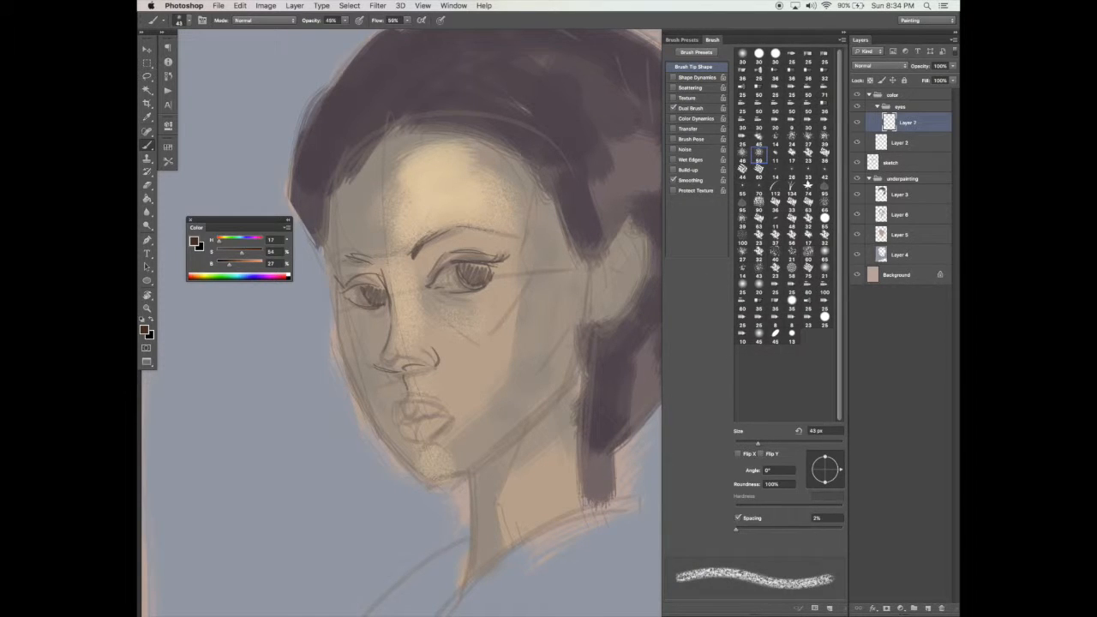
# Start the near eyebrow, raise brush opacity to 72% and flow to 91%, and switch to a small hard round tip
pyautogui.moveTo(425, 243); pyautogui.dragTo(416, 255)
pyautogui.click(409, 22)
pyautogui.moveTo(344, 21); pyautogui.dragTo(424, 30)
pyautogui.click(775, 56)
pyautogui.moveTo(752, 444); pyautogui.dragTo(755, 444)
# Paint the near eyebrow from its inner end along the arch to the tail, reducing the brush to 26 px
pyautogui.moveTo(416, 255); pyautogui.dragTo(446, 233)
pyautogui.moveTo(414, 256); pyautogui.dragTo(449, 230)
pyautogui.moveTo(420, 253)
pyautogui.mouseDown()
pyautogui.moveTo(464, 225)
pyautogui.moveTo(517, 229)
pyautogui.mouseUp()
pyautogui.click(749, 444)
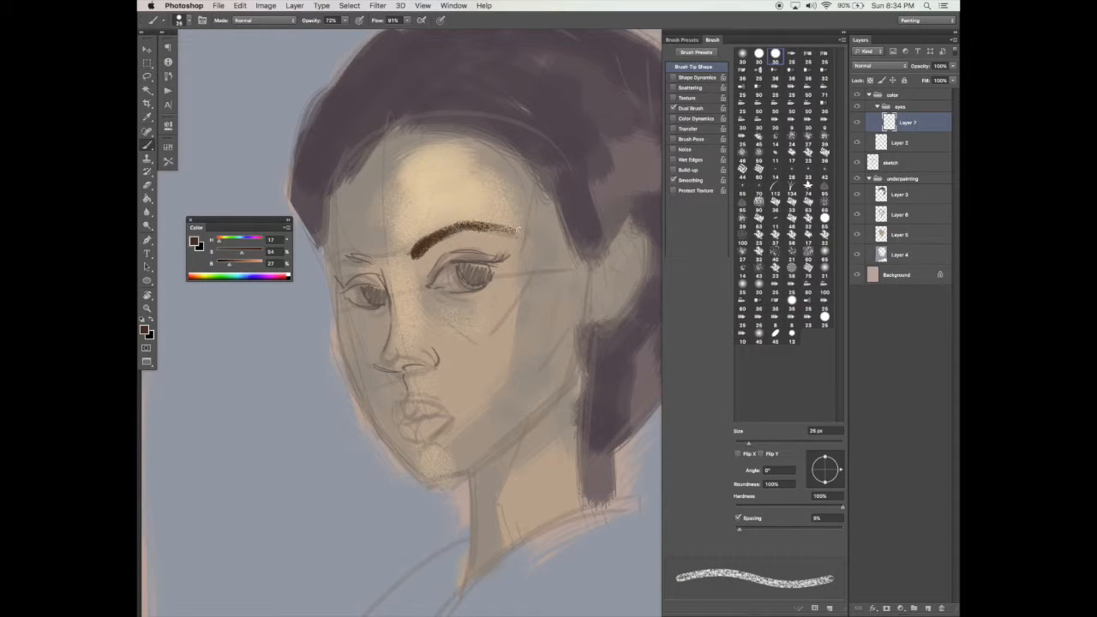
pyautogui.moveTo(411, 254)
pyautogui.mouseDown()
pyautogui.moveTo(439, 232)
pyautogui.moveTo(417, 256)
pyautogui.moveTo(448, 234)
pyautogui.moveTo(414, 255)
pyautogui.mouseUp()
# Soften and thin the tail of the near eyebrow with a textured eraser tip
pyautogui.press('e')
pyautogui.click(759, 156)
pyautogui.click(779, 442)
pyautogui.moveTo(521, 226)
pyautogui.mouseDown()
pyautogui.moveTo(499, 238)
pyautogui.moveTo(509, 239)
pyautogui.mouseUp()
pyautogui.moveTo(510, 282); pyautogui.dragTo(516, 279)
# Set the Dual Brush size to 51 px and draw the near eye's upper lid line with a 10 px brush
pyautogui.press('b')
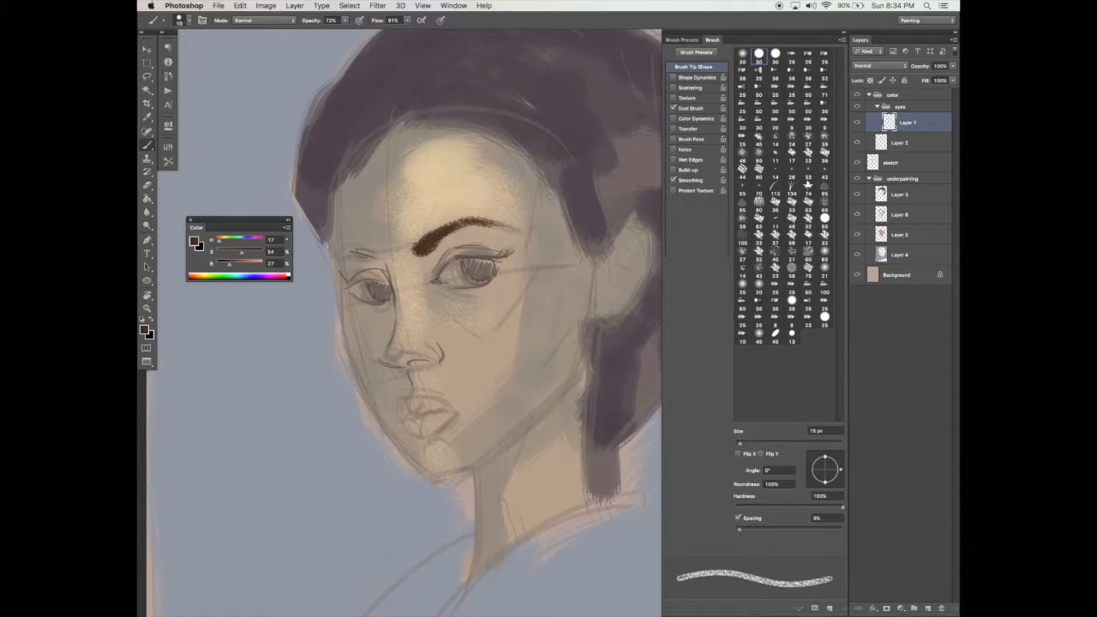
pyautogui.click(691, 108)
pyautogui.click(762, 484)
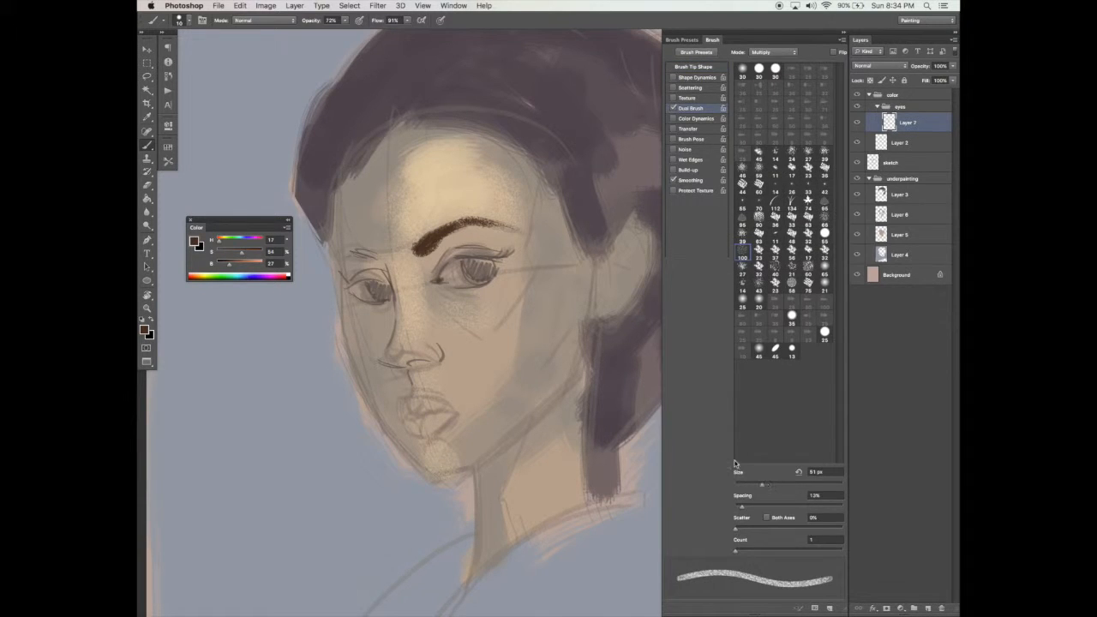
pyautogui.click(693, 67)
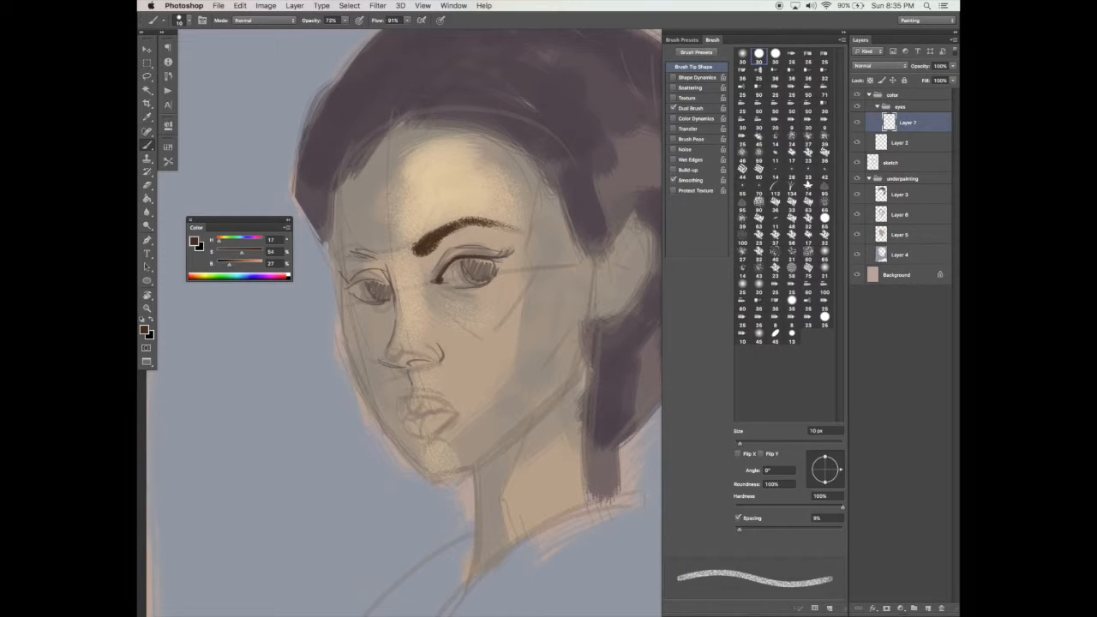
pyautogui.moveTo(460, 246); pyautogui.dragTo(490, 245)
pyautogui.press('Tab')
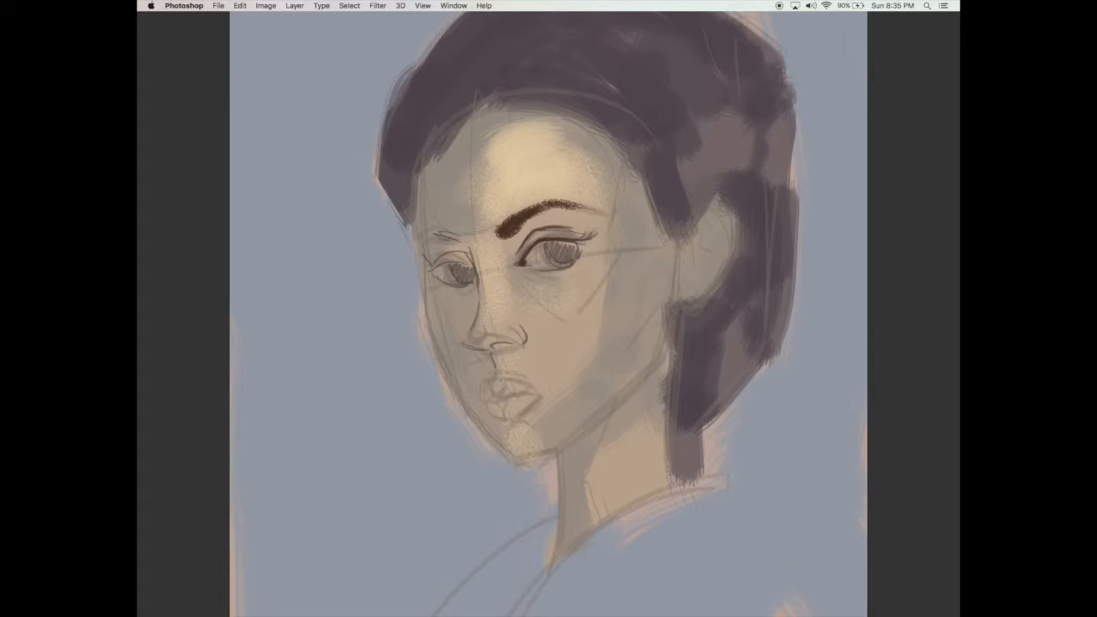
# Paint the far eyebrow in dark brown and undo the last eraser stroke beneath it
pyautogui.moveTo(439, 235)
pyautogui.mouseDown()
pyautogui.moveTo(454, 239)
pyautogui.moveTo(424, 239)
pyautogui.moveTo(458, 237)
pyautogui.mouseUp()
pyautogui.moveTo(462, 198); pyautogui.dragTo(463, 204)
pyautogui.press('e')
pyautogui.moveTo(435, 247)
pyautogui.mouseDown()
pyautogui.moveTo(465, 234)
pyautogui.moveTo(442, 204)
pyautogui.moveTo(444, 243)
pyautogui.moveTo(455, 243)
pyautogui.moveTo(439, 243)
pyautogui.moveTo(457, 225)
pyautogui.moveTo(462, 252)
pyautogui.mouseUp()
pyautogui.press('super+z')
pyautogui.press('Tab')
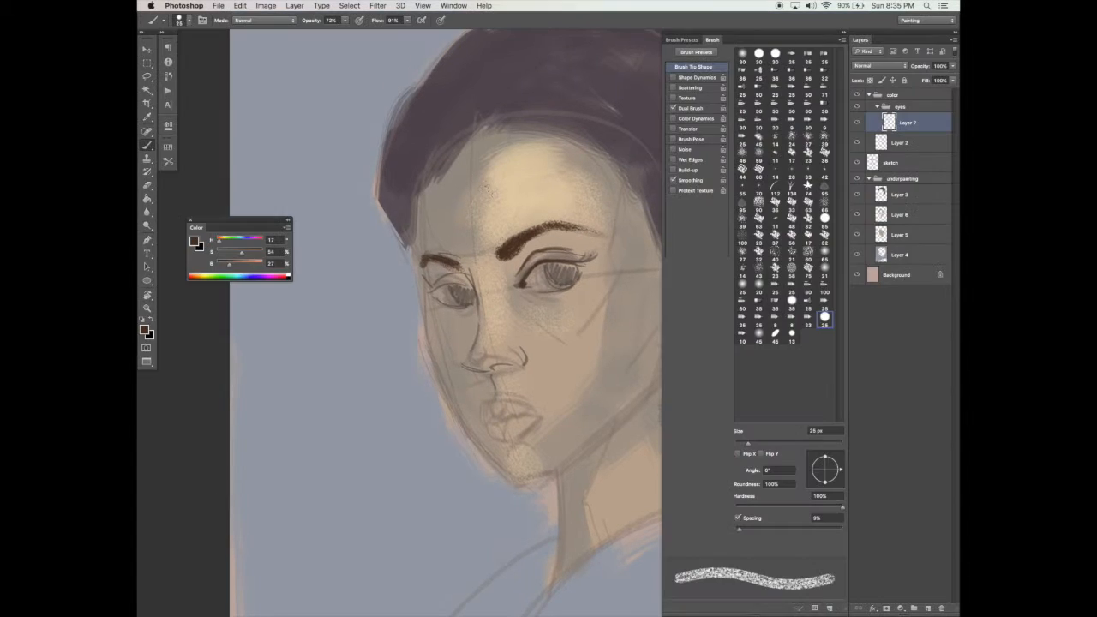
pyautogui.press('Tab')
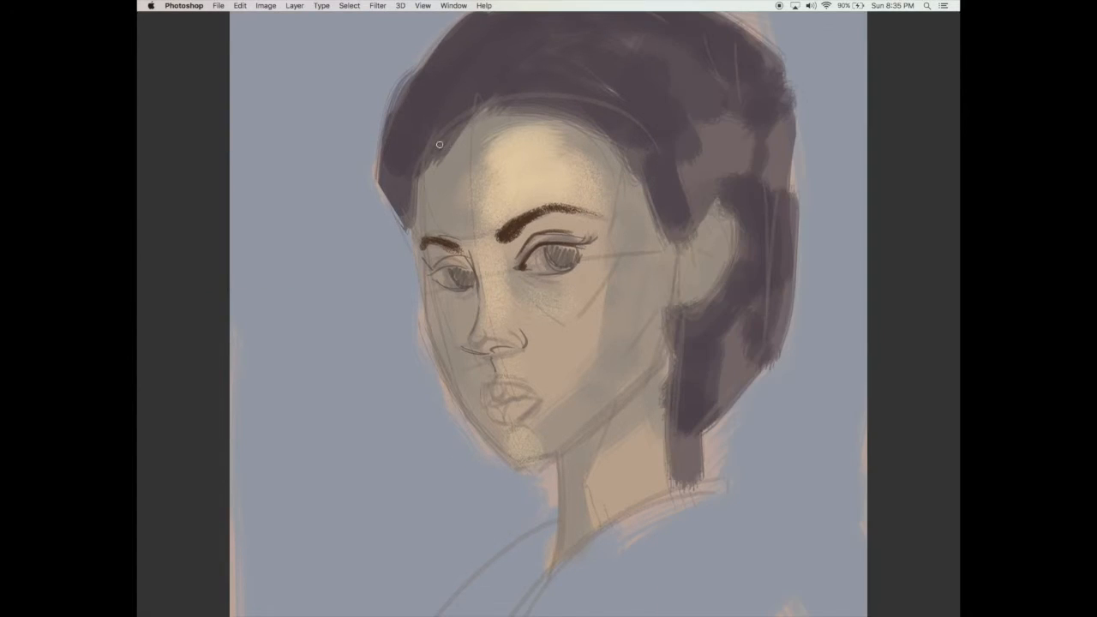
# Add reddish-brown accents to the far eye's inner lid, the near eye's inner and outer corners, and its lid crease
pyautogui.moveTo(457, 248); pyautogui.dragTo(473, 267)
pyautogui.moveTo(527, 268); pyautogui.dragTo(540, 271)
pyautogui.moveTo(574, 270); pyautogui.dragTo(587, 249)
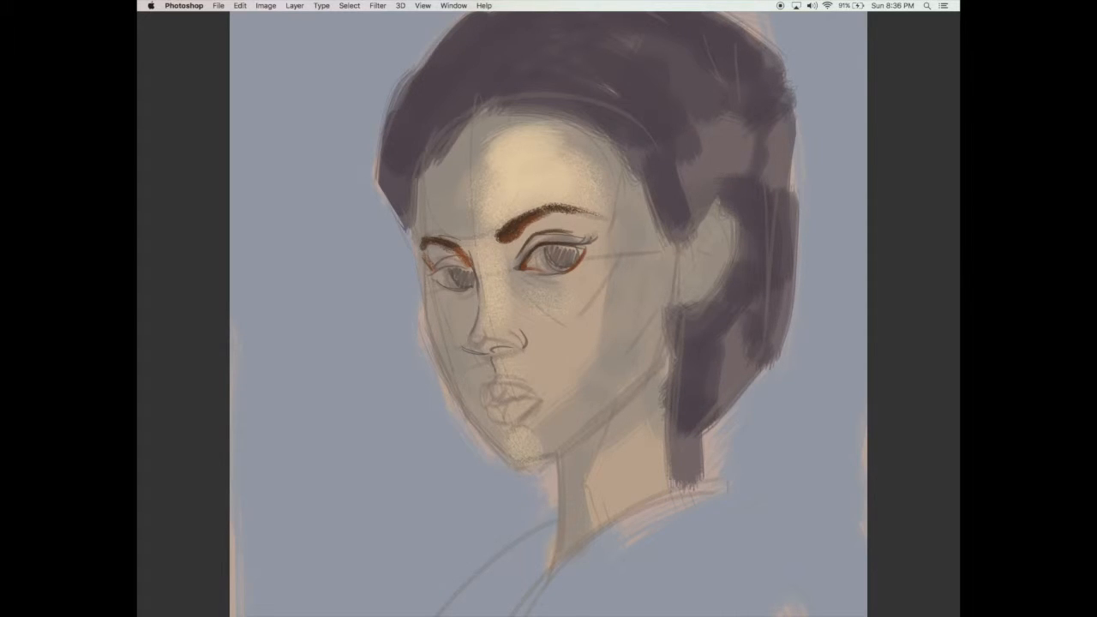
pyautogui.moveTo(553, 237); pyautogui.dragTo(575, 239)
# Sample the skin tone below the near eye and shade beneath the inner eyebrow and across the nose bridge
pyautogui.keyDown('alt'); pyautogui.click(519, 275); pyautogui.keyUp('alt')
pyautogui.moveTo(517, 245); pyautogui.dragTo(540, 223)
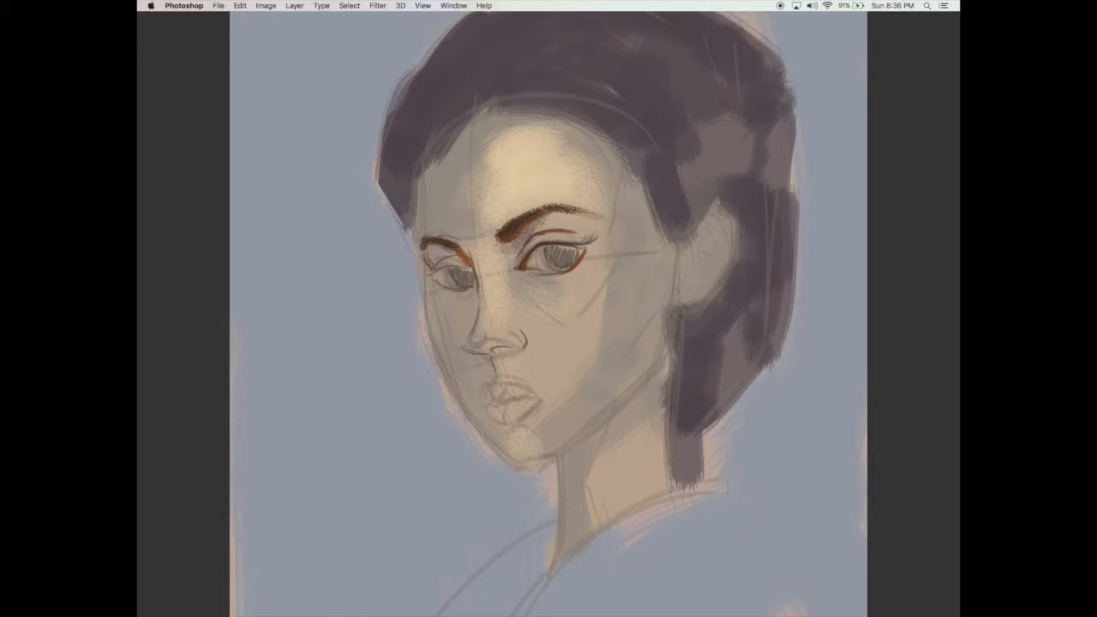
pyautogui.moveTo(495, 247)
pyautogui.mouseDown()
pyautogui.moveTo(494, 231)
pyautogui.moveTo(510, 263)
pyautogui.moveTo(489, 267)
pyautogui.mouseUp()
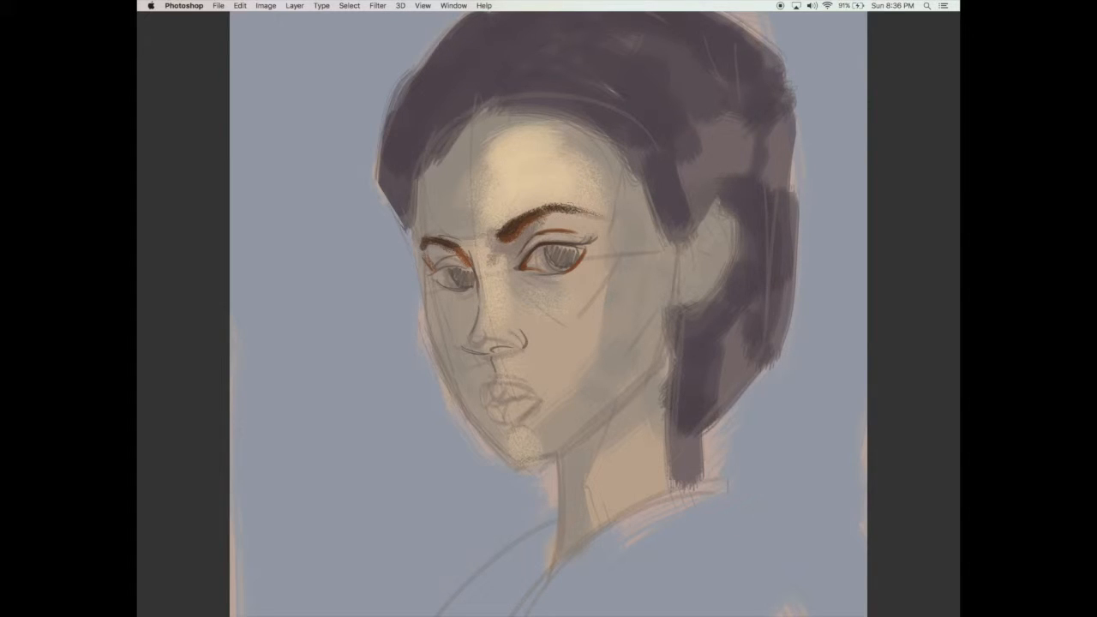
# Sample the skin tone beside the near eyebrow and lighten the area beneath its tail and the lower lid
pyautogui.keyDown('alt'); pyautogui.click(608, 228); pyautogui.keyUp('alt')
pyautogui.moveTo(560, 211); pyautogui.dragTo(585, 215)
pyautogui.moveTo(577, 236); pyautogui.dragTo(584, 234)
pyautogui.press('super+z')
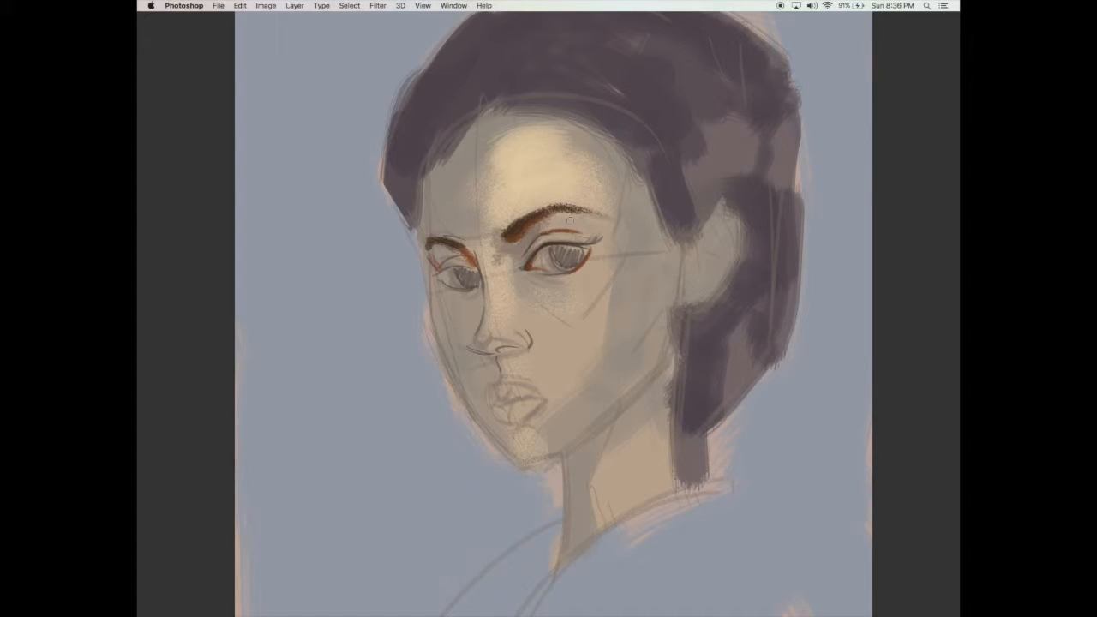
pyautogui.moveTo(571, 213); pyautogui.dragTo(588, 217)
pyautogui.moveTo(535, 270); pyautogui.dragTo(568, 273)
# Sample the dark lid color and deepen the near eye's inner corner, the far eye's lid crease, and its outer lashes
pyautogui.keyDown('alt'); pyautogui.click(531, 246); pyautogui.keyUp('alt')
pyautogui.moveTo(532, 245); pyautogui.dragTo(520, 258)
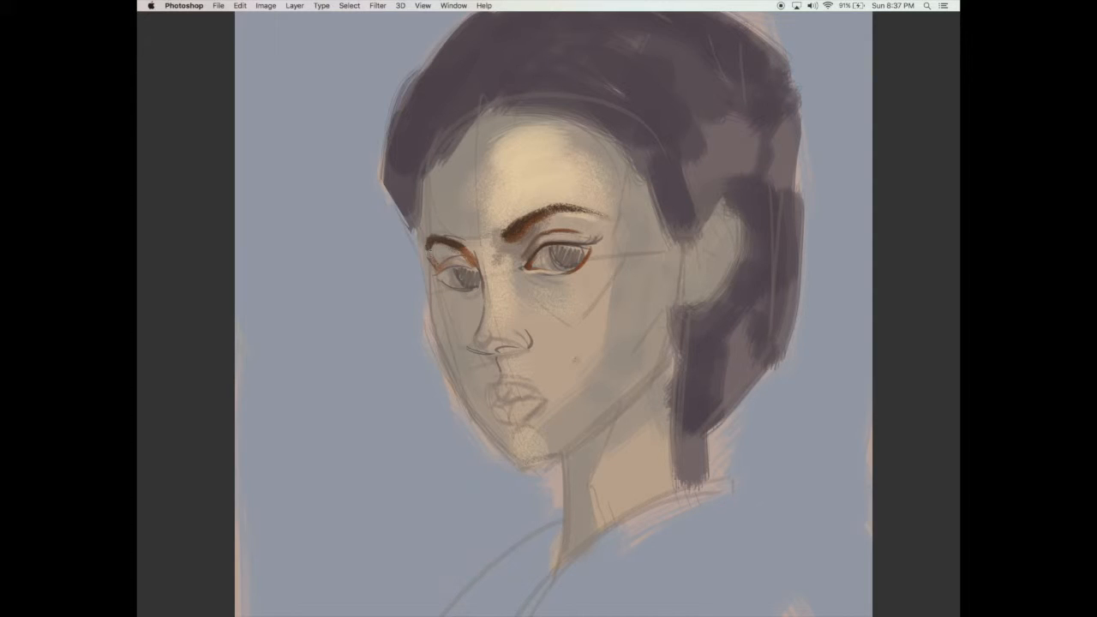
pyautogui.moveTo(436, 255); pyautogui.dragTo(464, 248)
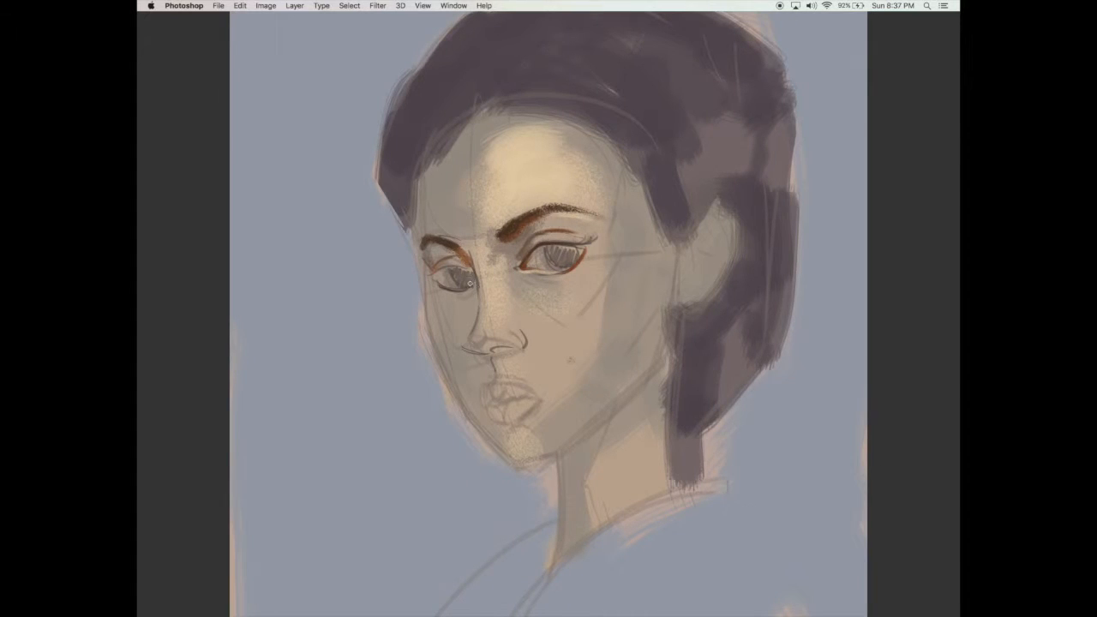
pyautogui.moveTo(446, 289); pyautogui.dragTo(442, 293)
pyautogui.moveTo(436, 273); pyautogui.dragTo(423, 271)
# Add a new layer and place it at the top of the underpainting group
pyautogui.press('Tab')
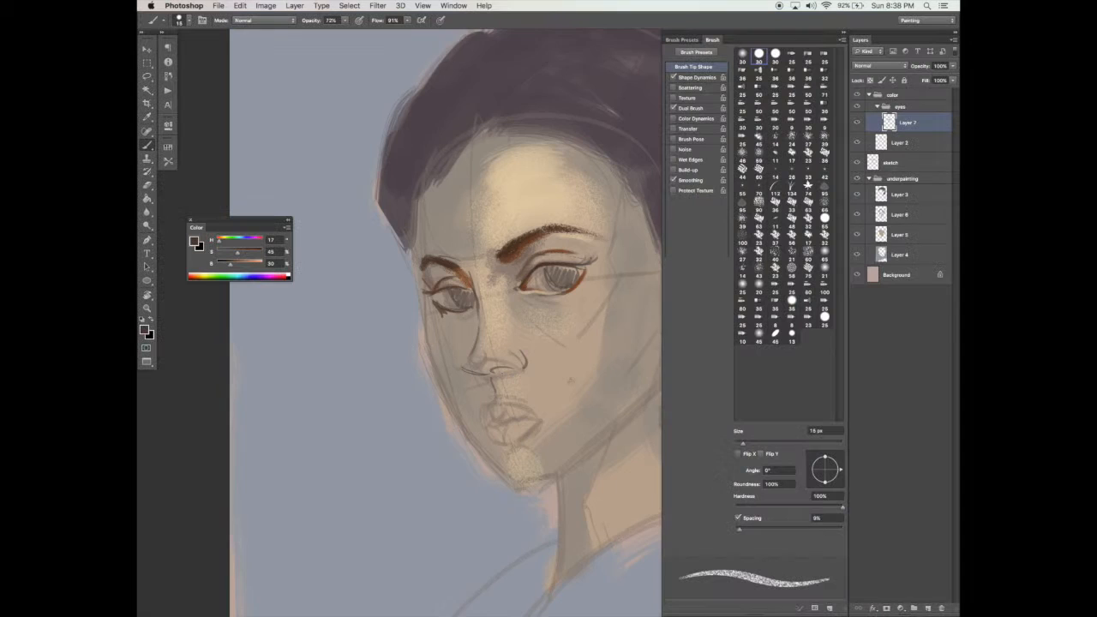
pyautogui.click(900, 255)
pyautogui.click(928, 608)
pyautogui.moveTo(900, 254); pyautogui.dragTo(898, 186)
# Clean up the far jaw edge in the sampled background blue-grey with an 80 px round brush, without Dual Brush or Shape Dynamics
pyautogui.moveTo(743, 444); pyautogui.dragTo(784, 443)
pyautogui.click(674, 108)
pyautogui.click(674, 78)
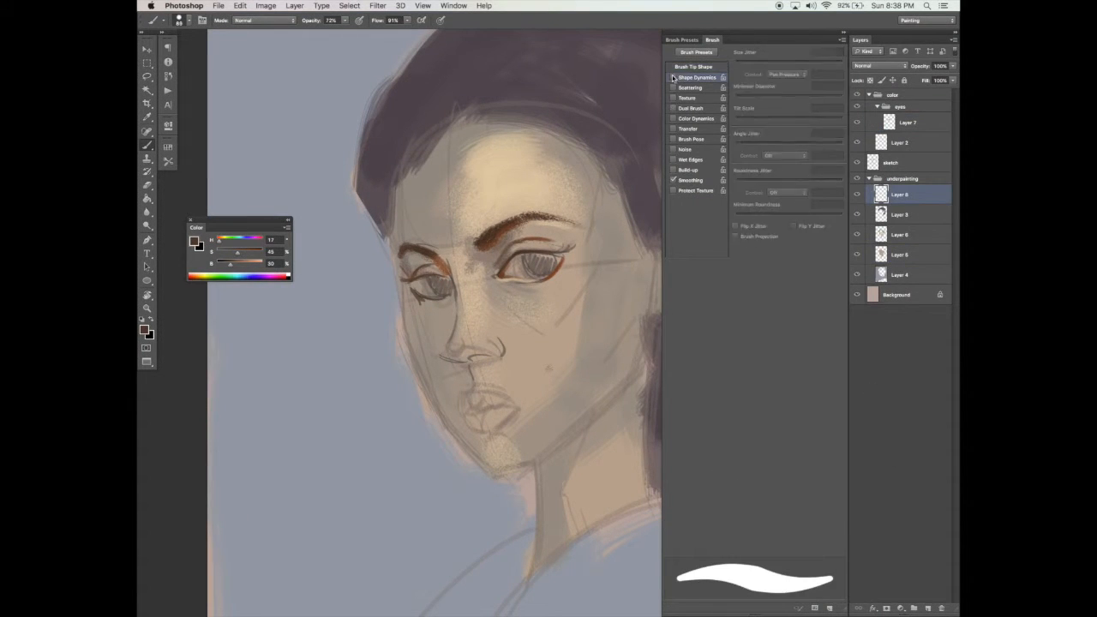
pyautogui.click(693, 66)
pyautogui.keyDown('alt'); pyautogui.click(360, 334); pyautogui.keyUp('alt')
pyautogui.press('[')
pyautogui.press('[')
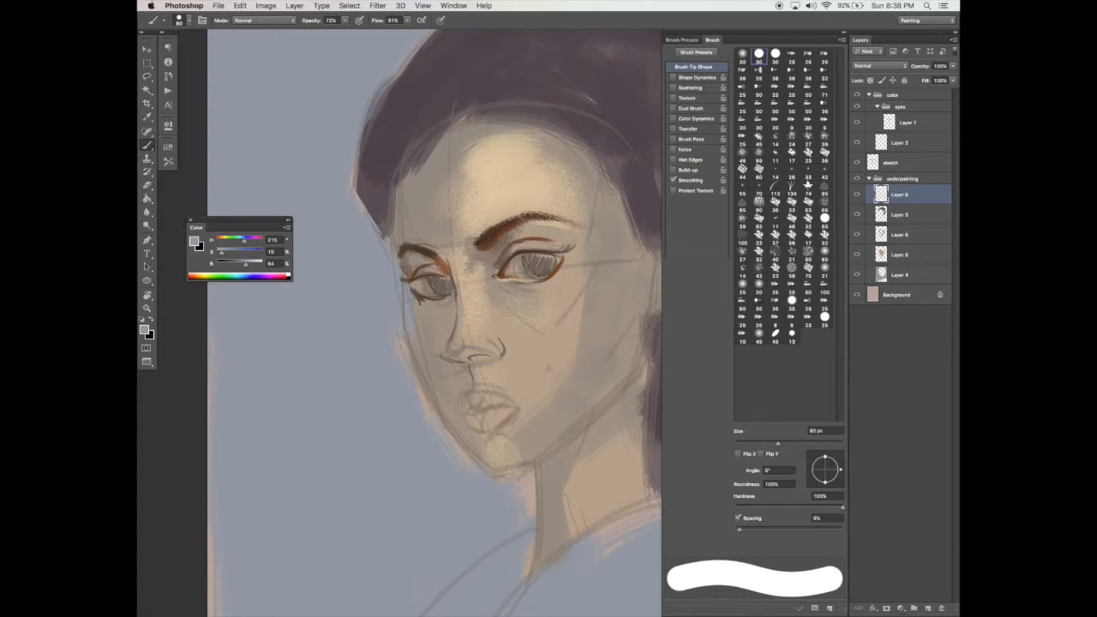
pyautogui.moveTo(430, 421); pyautogui.dragTo(458, 459)
# Add a new layer at the top of the eyes group and save the document
pyautogui.click(909, 124)
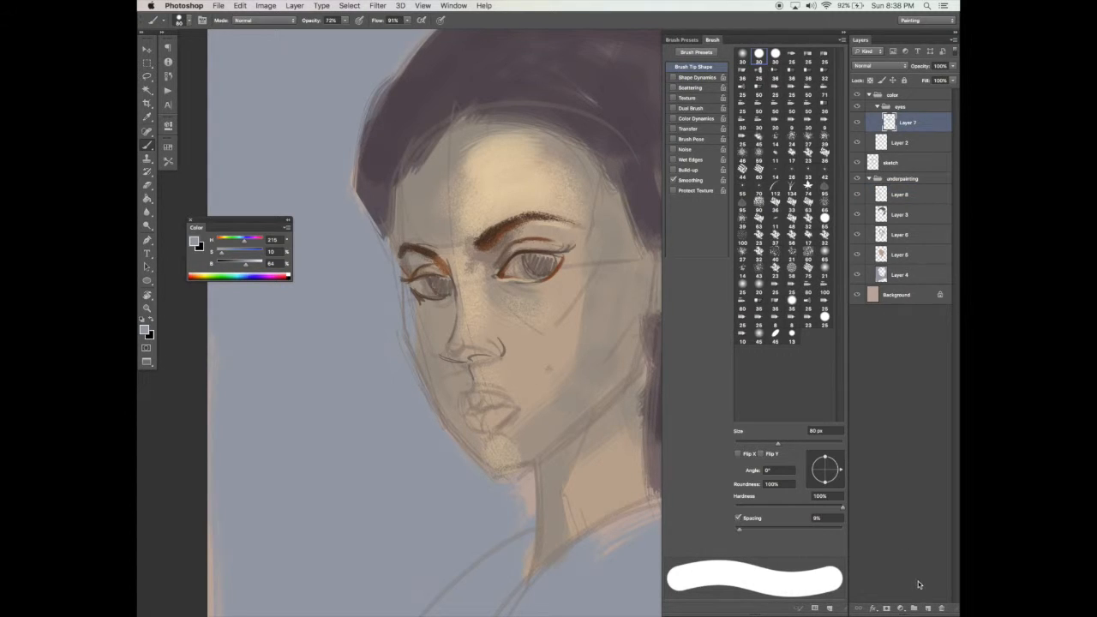
pyautogui.click(928, 608)
pyautogui.press('super+s')
# Paint both irises dark blue with a hard round brush reduced to 20 px and Shape Dynamics off
pyautogui.moveTo(778, 444); pyautogui.dragTo(752, 444)
pyautogui.click(697, 78)
pyautogui.click(693, 67)
pyautogui.click(673, 78)
pyautogui.press('g')
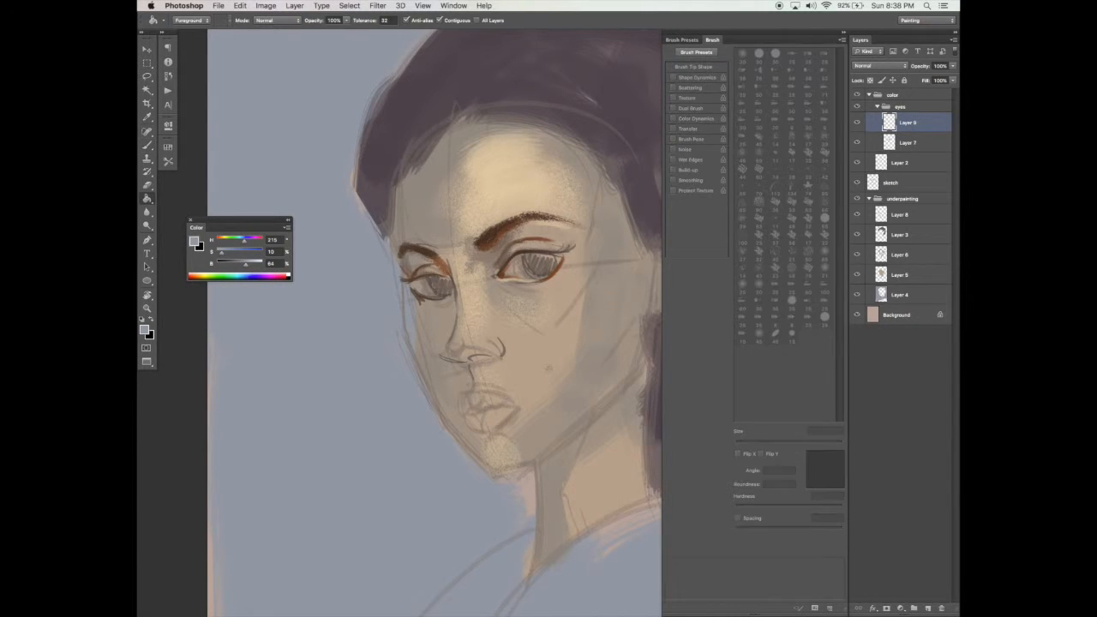
pyautogui.click(383, 353)
pyautogui.press('b')
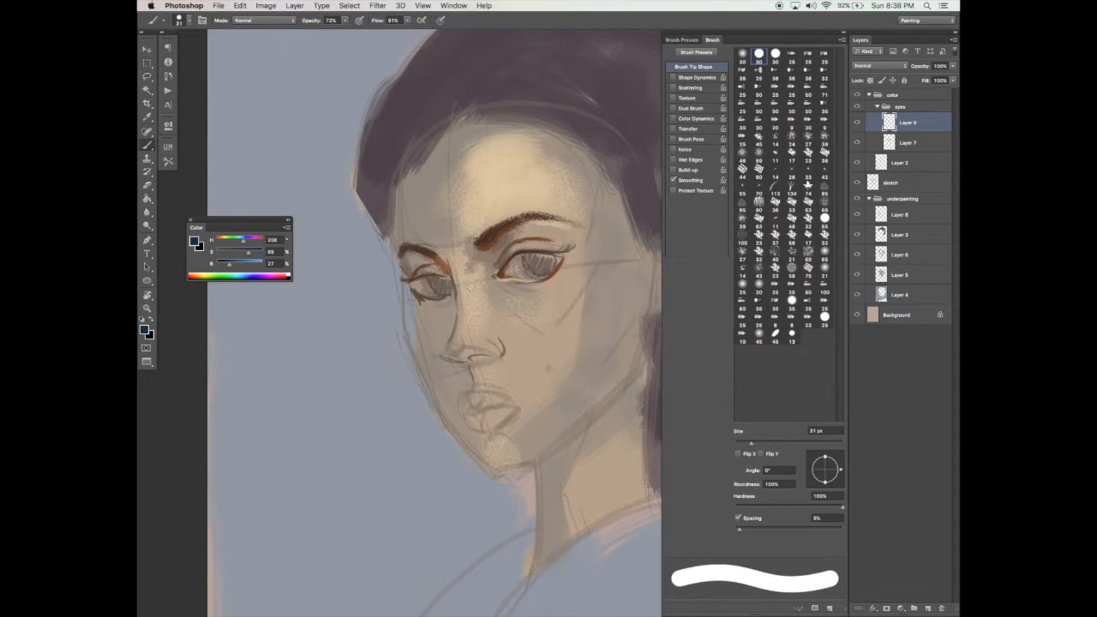
pyautogui.press('[')
pyautogui.press('[')
pyautogui.press('[')
pyautogui.moveTo(526, 259)
pyautogui.mouseDown()
pyautogui.moveTo(547, 257)
pyautogui.moveTo(536, 270)
pyautogui.moveTo(548, 254)
pyautogui.moveTo(528, 267)
pyautogui.moveTo(550, 260)
pyautogui.moveTo(542, 276)
pyautogui.moveTo(539, 259)
pyautogui.moveTo(547, 262)
pyautogui.moveTo(535, 260)
pyautogui.moveTo(545, 259)
pyautogui.mouseUp()
pyautogui.moveTo(430, 276); pyautogui.dragTo(442, 294)
# Flatten the brush tip, angle it to -145°, and paint dark blue lashes at the near eye's outer corner
pyautogui.click(696, 78)
pyautogui.click(686, 68)
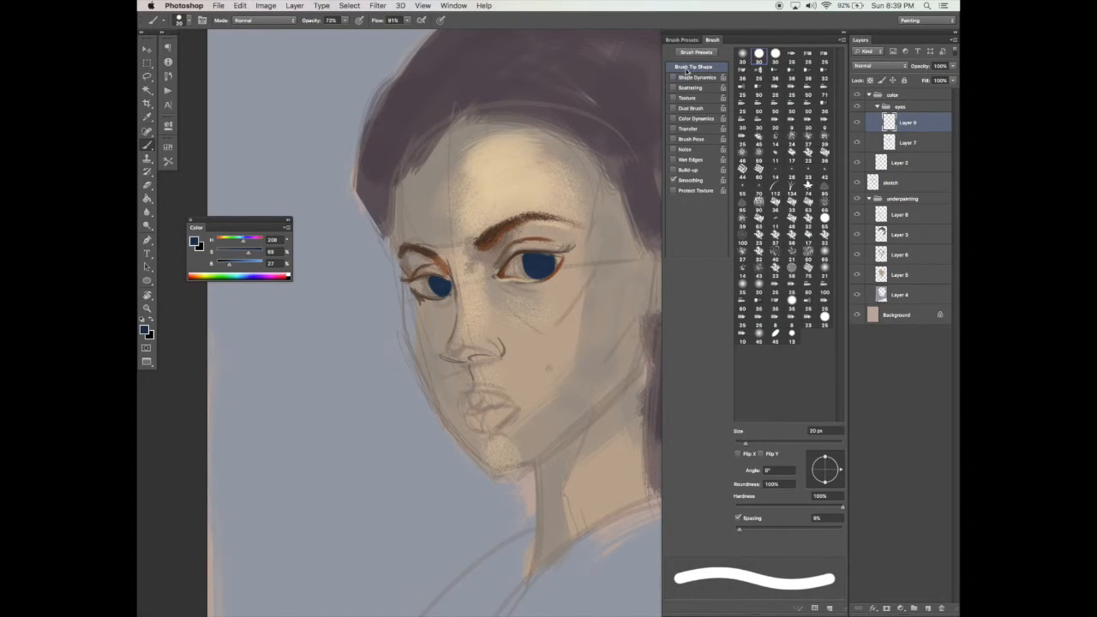
pyautogui.moveTo(826, 457); pyautogui.dragTo(826, 468)
pyautogui.moveTo(840, 470); pyautogui.dragTo(813, 478)
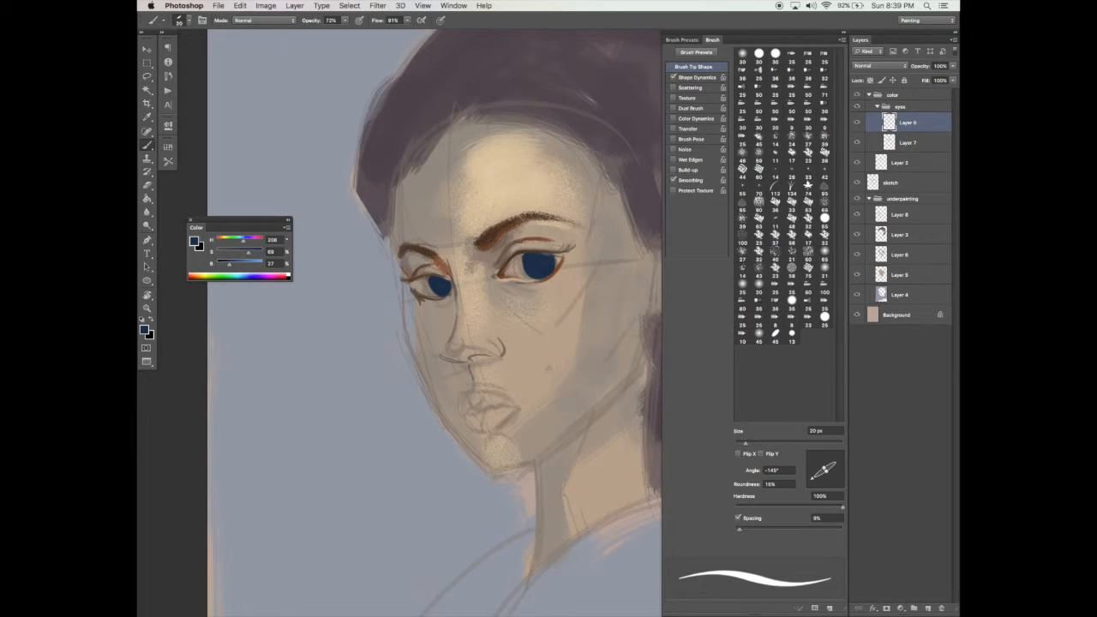
pyautogui.click(542, 252)
pyautogui.moveTo(552, 254)
pyautogui.mouseDown()
pyautogui.moveTo(538, 252)
pyautogui.moveTo(570, 247)
pyautogui.mouseUp()
pyautogui.click(674, 78)
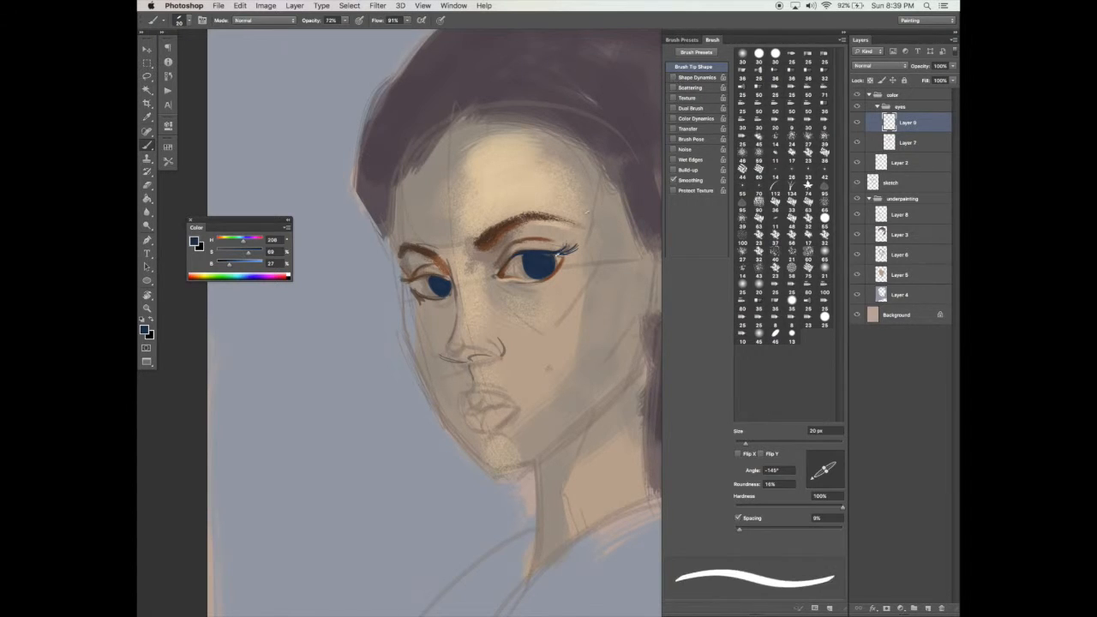
pyautogui.moveTo(552, 258); pyautogui.dragTo(576, 246)
# Refine the near eye's winged lash line, alternating between the brush and the eraser
pyautogui.press('e')
pyautogui.press('b')
pyautogui.press('e')
pyautogui.press('b')
pyautogui.press('e')
pyautogui.click(697, 78)
pyautogui.press('b')
pyautogui.press('e')
pyautogui.press('b')
# Darken the blue by lowering its saturation to 42% and its brightness, and reduce brush opacity to 45% and flow
pyautogui.moveTo(229, 264); pyautogui.dragTo(223, 264)
pyautogui.moveTo(249, 253); pyautogui.dragTo(236, 253)
pyautogui.click(345, 21)
pyautogui.moveTo(347, 32); pyautogui.dragTo(331, 32)
pyautogui.click(407, 20)
pyautogui.moveTo(415, 32); pyautogui.dragTo(397, 32)
pyautogui.click(694, 67)
# Shade the upper lid line and irises with the darker blue, raising brush opacity to 69%
pyautogui.moveTo(415, 282); pyautogui.dragTo(444, 284)
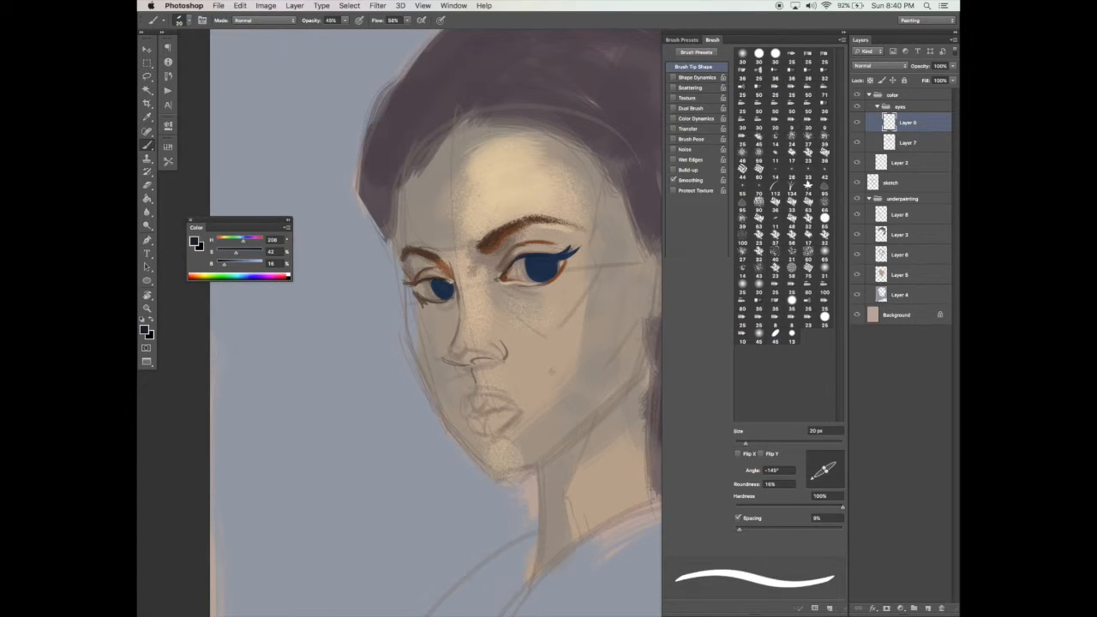
pyautogui.click(345, 20)
pyautogui.moveTo(331, 32); pyautogui.dragTo(344, 33)
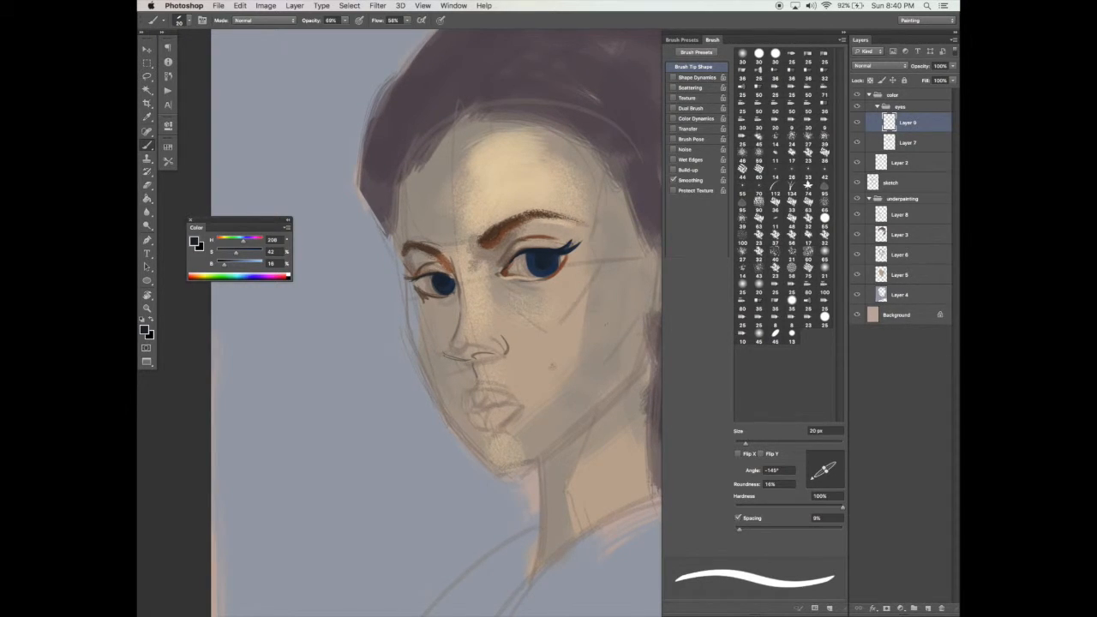
# Restore the round brush tip, add a layer in the eyes group, sample the background blue-grey, and reduce the brush to 9 px
pyautogui.moveTo(828, 474); pyautogui.dragTo(833, 482)
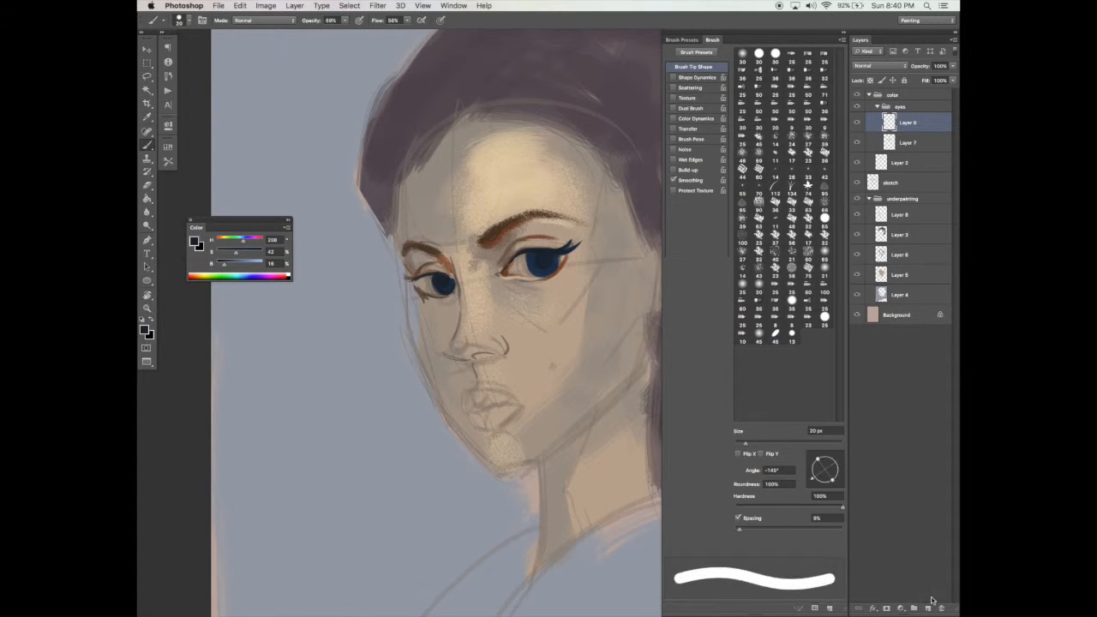
pyautogui.click(928, 607)
pyautogui.keyDown('alt'); pyautogui.click(399, 342); pyautogui.keyUp('alt')
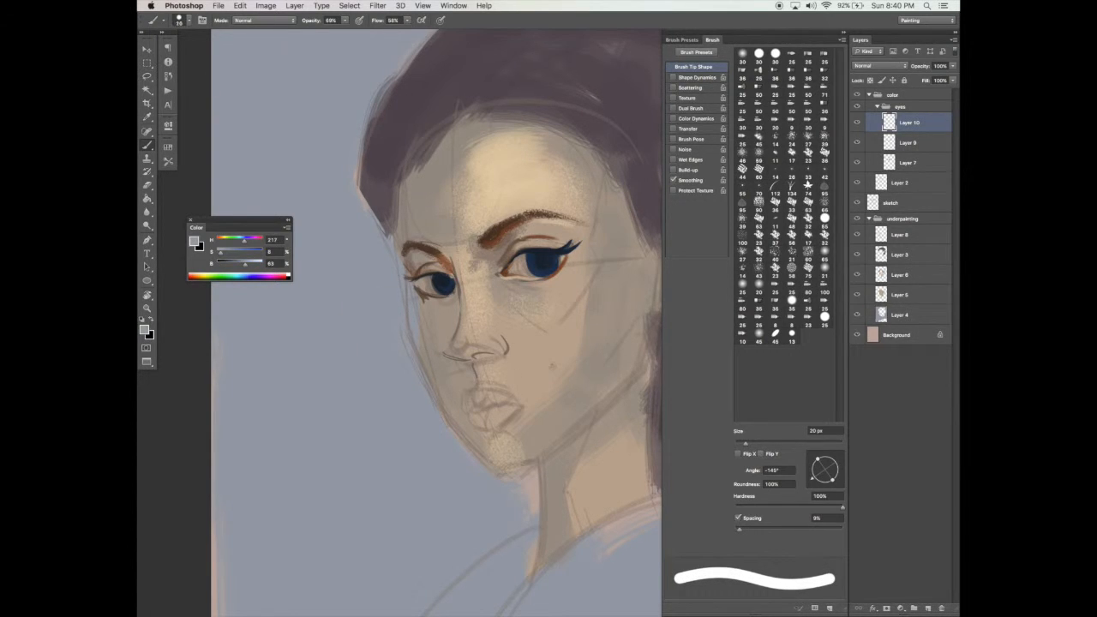
pyautogui.press('[')
pyautogui.press('[')
pyautogui.press(']')
pyautogui.press(']')
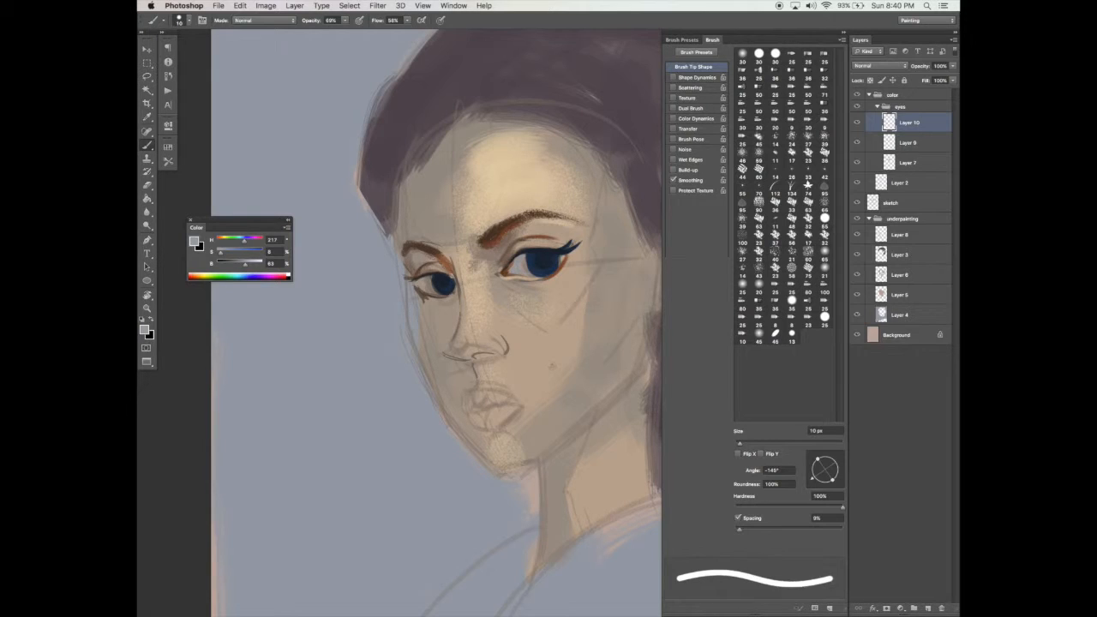
pyautogui.press('[')
pyautogui.press('[')
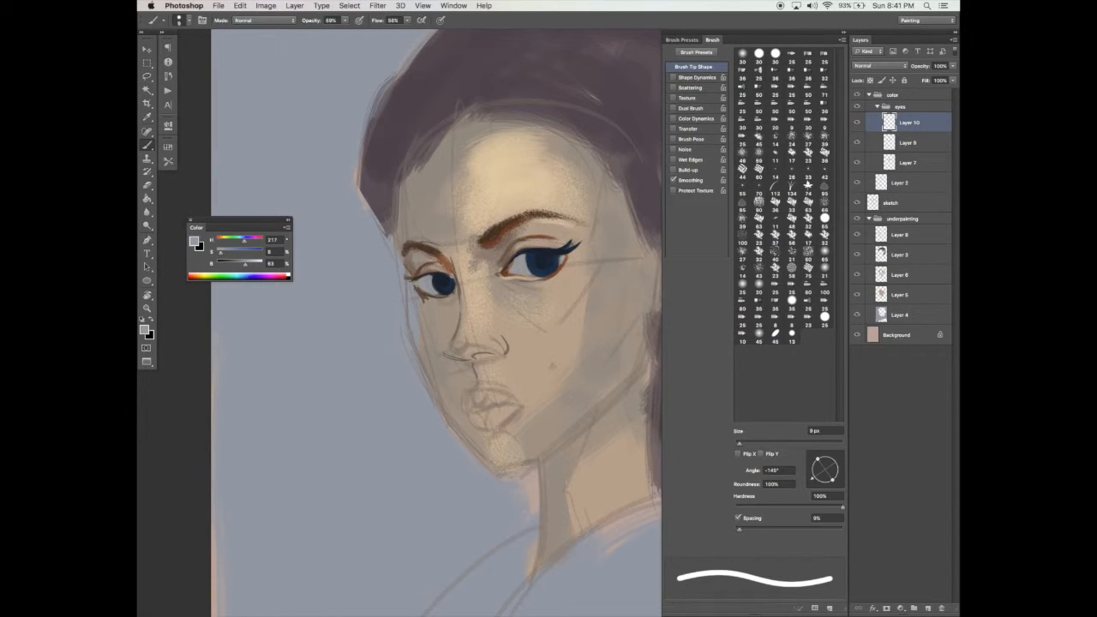
# Try adding blue-grey strokes to the eye whites beside both irises
pyautogui.press('super+z')
pyautogui.moveTo(434, 279); pyautogui.dragTo(438, 289)
pyautogui.moveTo(528, 255); pyautogui.dragTo(533, 267)
pyautogui.press('alt+super+z')
pyautogui.press('alt+super+z')
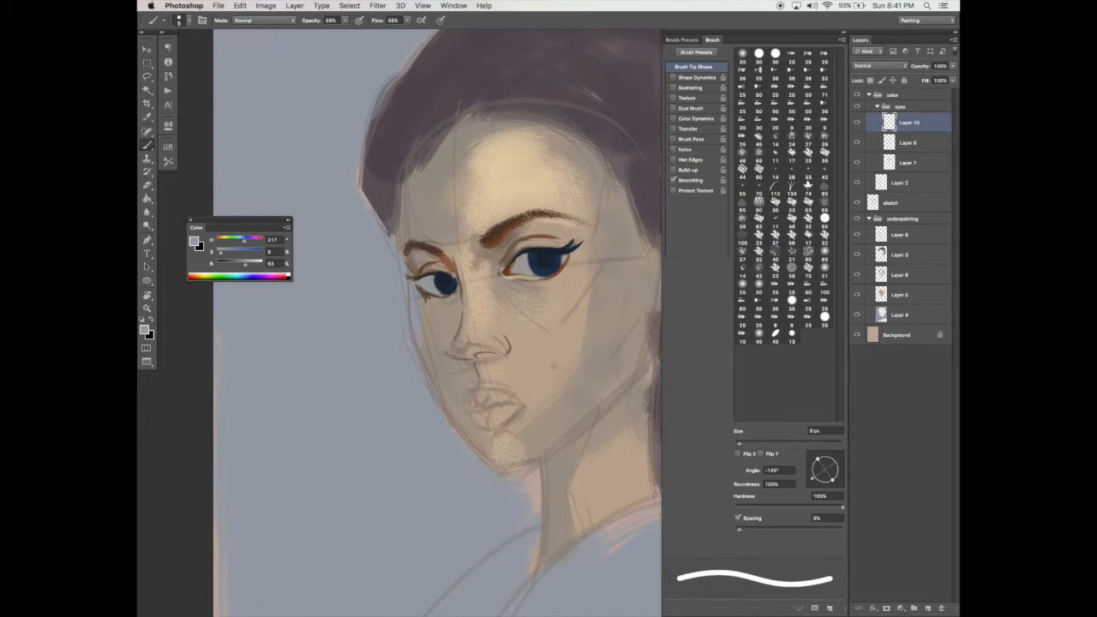
# Paint dark lashes on the far eye and the near eye's outer corner with a flattened 25 px tip angled at -38°
pyautogui.keyDown('alt'); pyautogui.click(451, 278); pyautogui.keyUp('alt')
pyautogui.moveTo(817, 459); pyautogui.dragTo(824, 467)
pyautogui.click(837, 478)
pyautogui.moveTo(740, 443); pyautogui.dragTo(748, 444)
pyautogui.moveTo(412, 277); pyautogui.dragTo(425, 272)
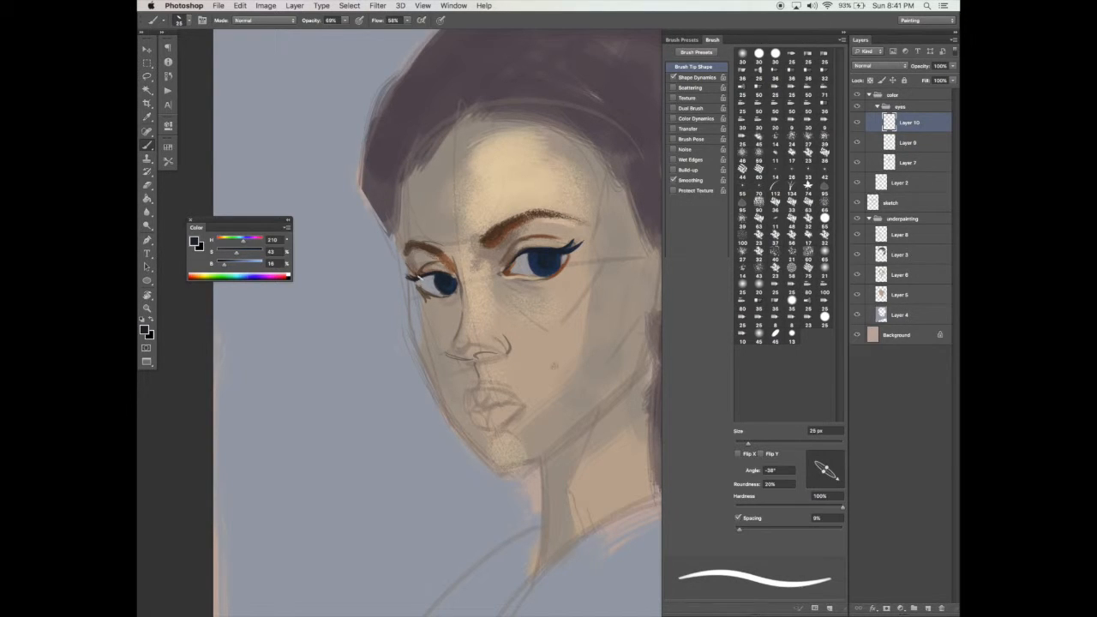
pyautogui.moveTo(417, 280); pyautogui.dragTo(429, 292)
pyautogui.moveTo(417, 280); pyautogui.dragTo(459, 276)
pyautogui.moveTo(567, 266); pyautogui.dragTo(582, 262)
# Add a new layer above the collapsed eyes group and restore a larger round brush without Shape Dynamics
pyautogui.hscroll(1, 566, 401)
pyautogui.click(928, 608)
pyautogui.moveTo(906, 125); pyautogui.dragTo(902, 101)
pyautogui.click(877, 127)
pyautogui.moveTo(748, 443); pyautogui.dragTo(770, 443)
pyautogui.moveTo(827, 467); pyautogui.dragTo(843, 442)
pyautogui.click(674, 78)
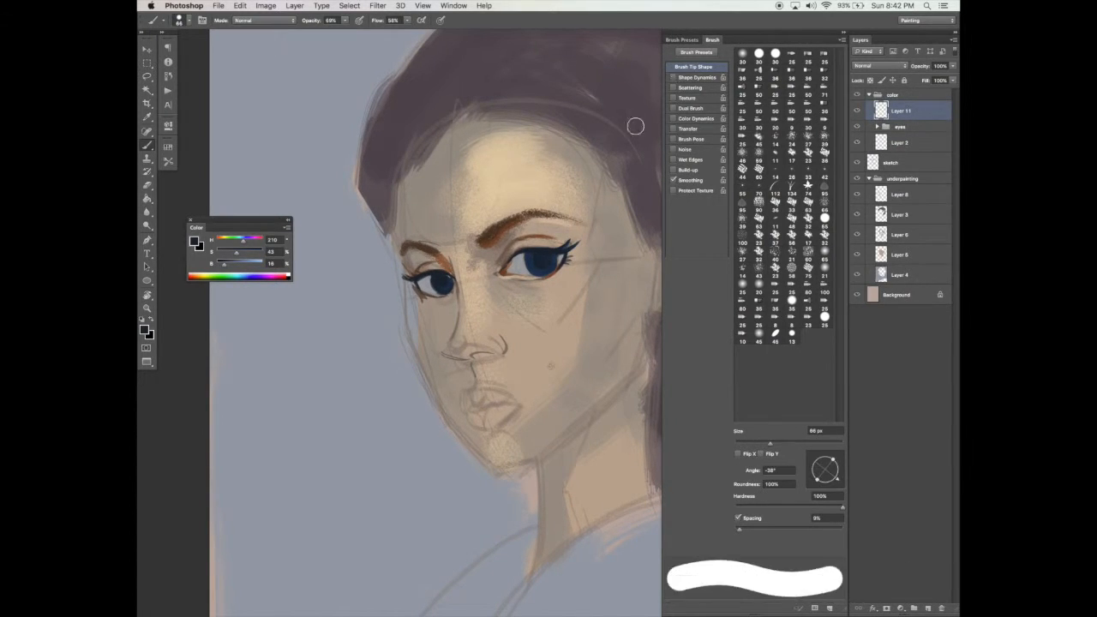
# Sample the nose bridge skin tone and set the brush to 125 px with 29% opacity and 37% flow
pyautogui.keyDown('alt'); pyautogui.click(481, 282); pyautogui.keyUp('alt')
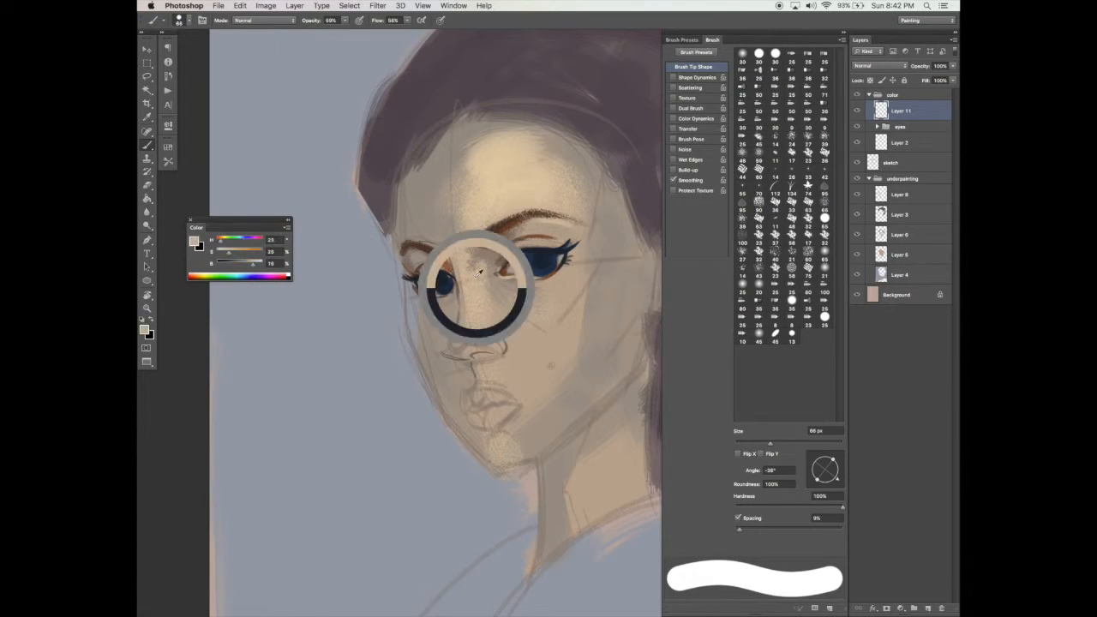
pyautogui.press('5')
pyautogui.press('5')
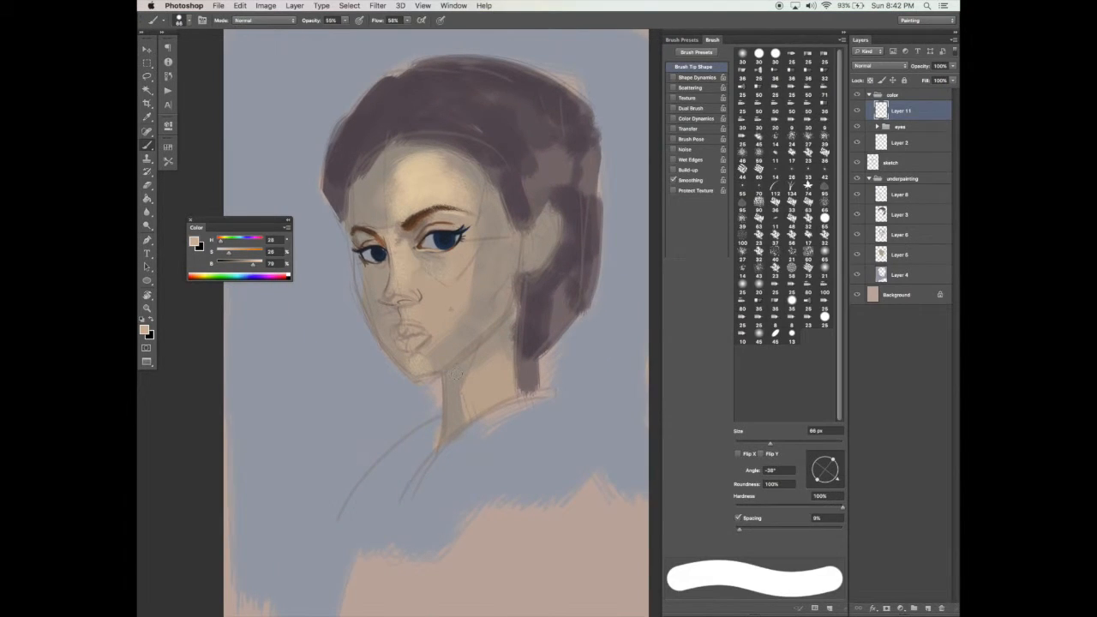
pyautogui.press(']')
pyautogui.press(']')
pyautogui.press(']')
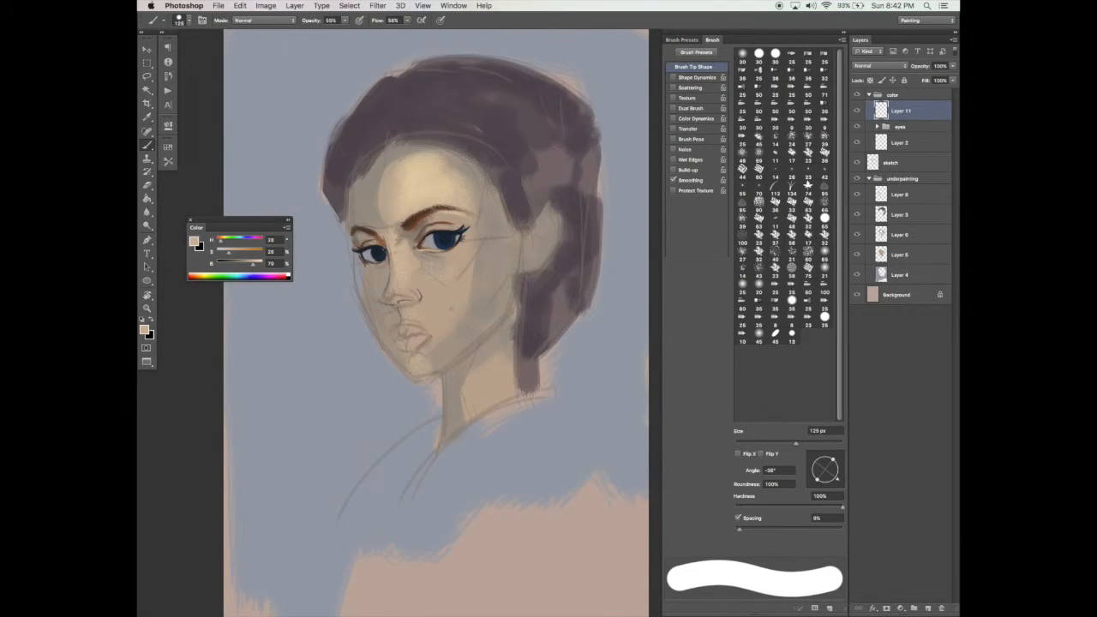
pyautogui.click(407, 20)
pyautogui.click(398, 31)
pyautogui.click(345, 20)
pyautogui.click(335, 31)
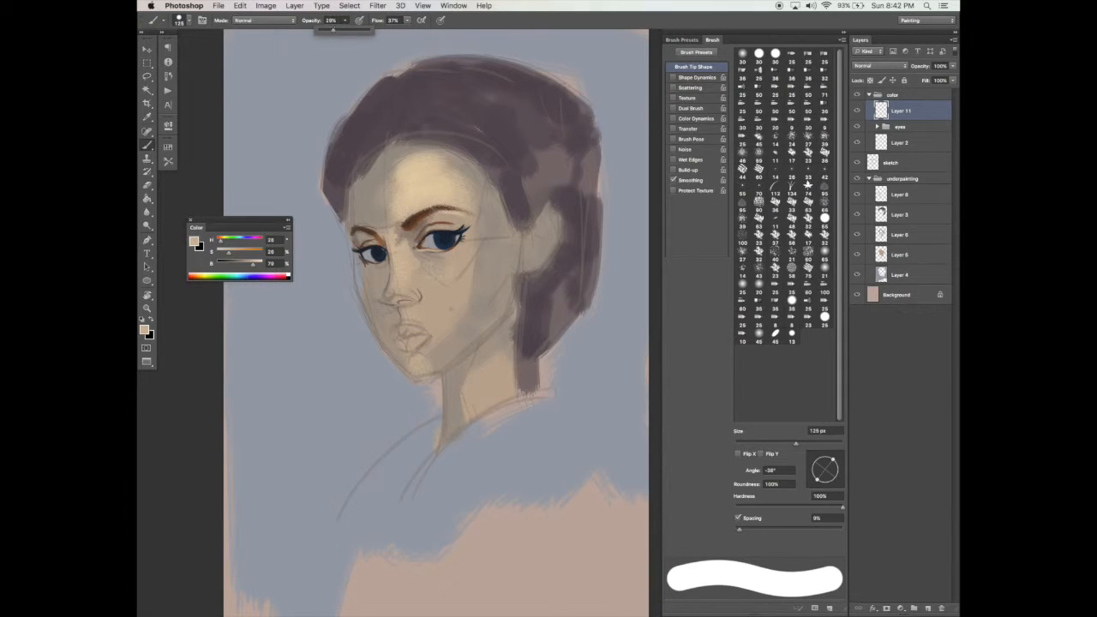
# Blend the light skin tone into both sides of the forehead highlight and reduce the brush size
pyautogui.click(396, 186)
pyautogui.moveTo(394, 191)
pyautogui.mouseDown()
pyautogui.moveTo(387, 206)
pyautogui.moveTo(383, 175)
pyautogui.mouseUp()
pyautogui.moveTo(444, 161); pyautogui.dragTo(446, 147)
pyautogui.press('[')
pyautogui.press('[')
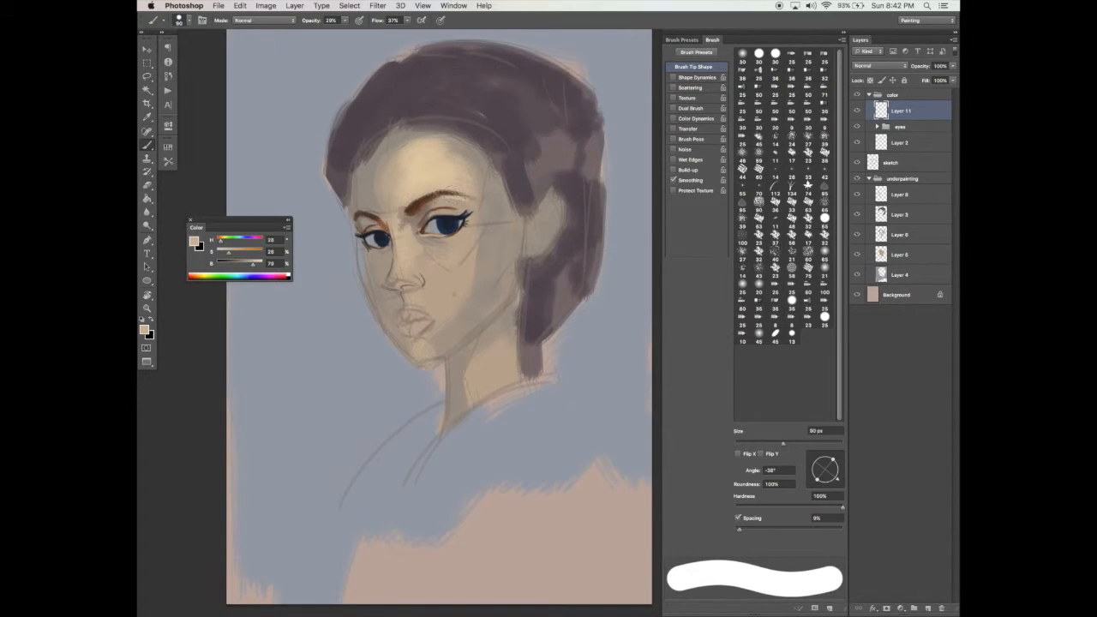
pyautogui.press('[')
pyautogui.press('[')
pyautogui.press('[')
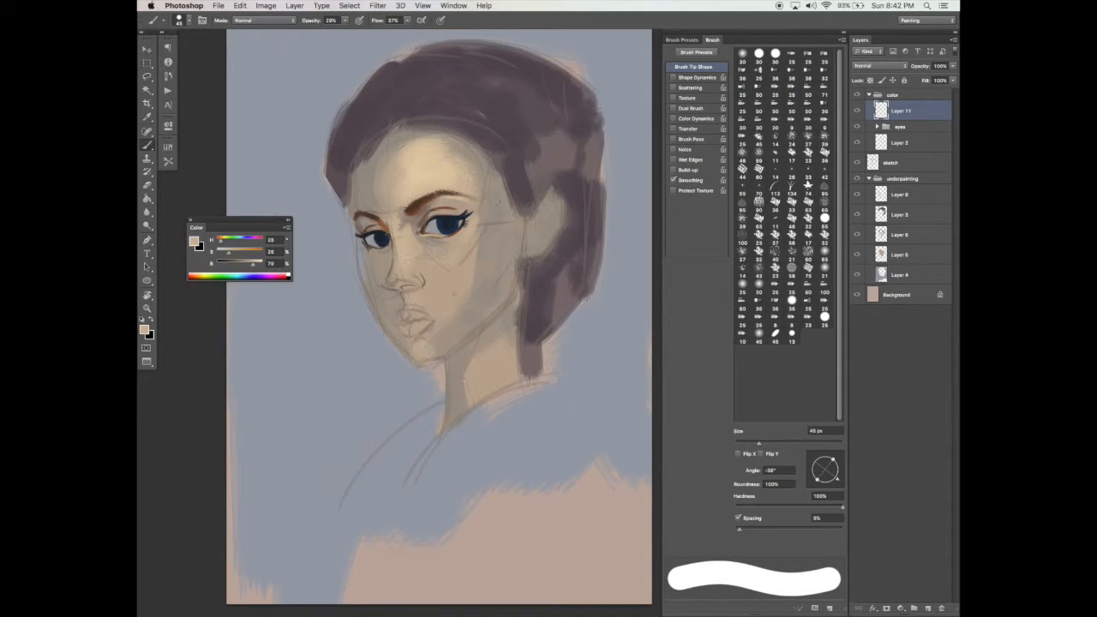
# Sample the dark hairline tone beside the temple and shade the near side of the forehead with a 125 px brush
pyautogui.keyDown('alt'); pyautogui.click(501, 199); pyautogui.keyUp('alt')
pyautogui.press(']')
pyautogui.press(']')
pyautogui.press(']')
pyautogui.press(']')
pyautogui.press(']')
pyautogui.press(']')
pyautogui.press(']')
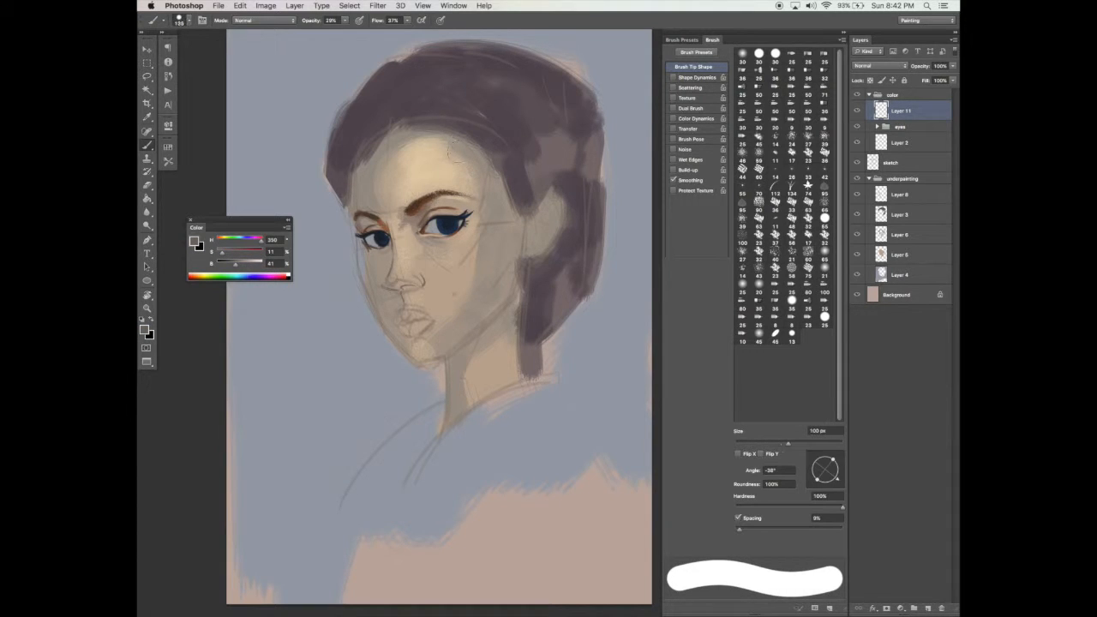
pyautogui.moveTo(459, 161)
pyautogui.mouseDown()
pyautogui.moveTo(453, 175)
pyautogui.moveTo(470, 172)
pyautogui.mouseUp()
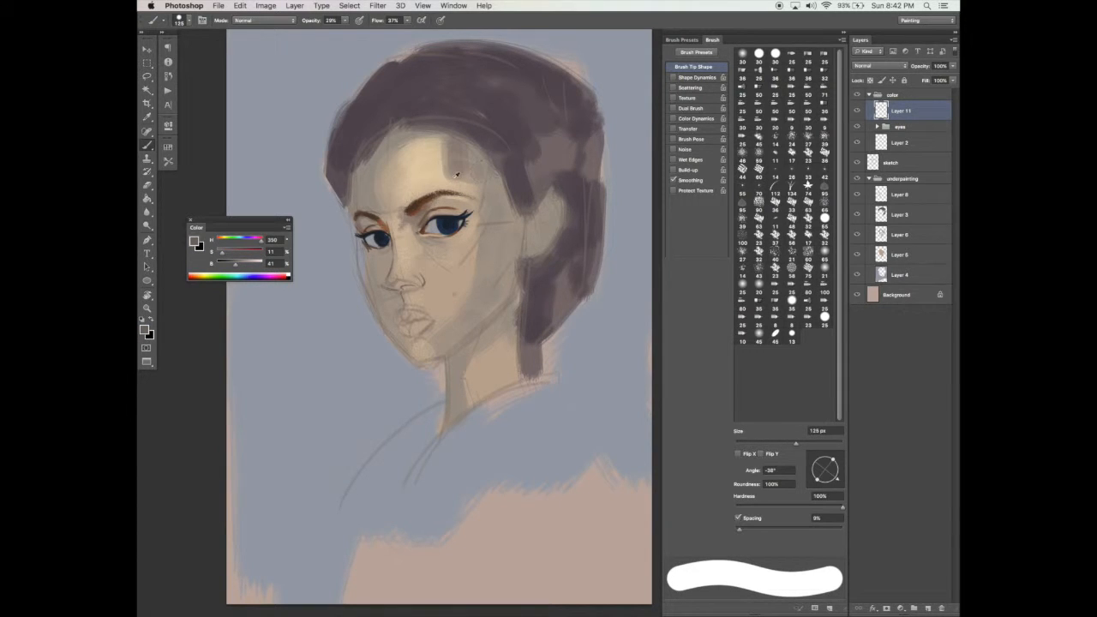
# Sample the skin tones above the near eye and blend them over the temple toward the hairline
pyautogui.keyDown('alt'); pyautogui.click(485, 188); pyautogui.keyUp('alt')
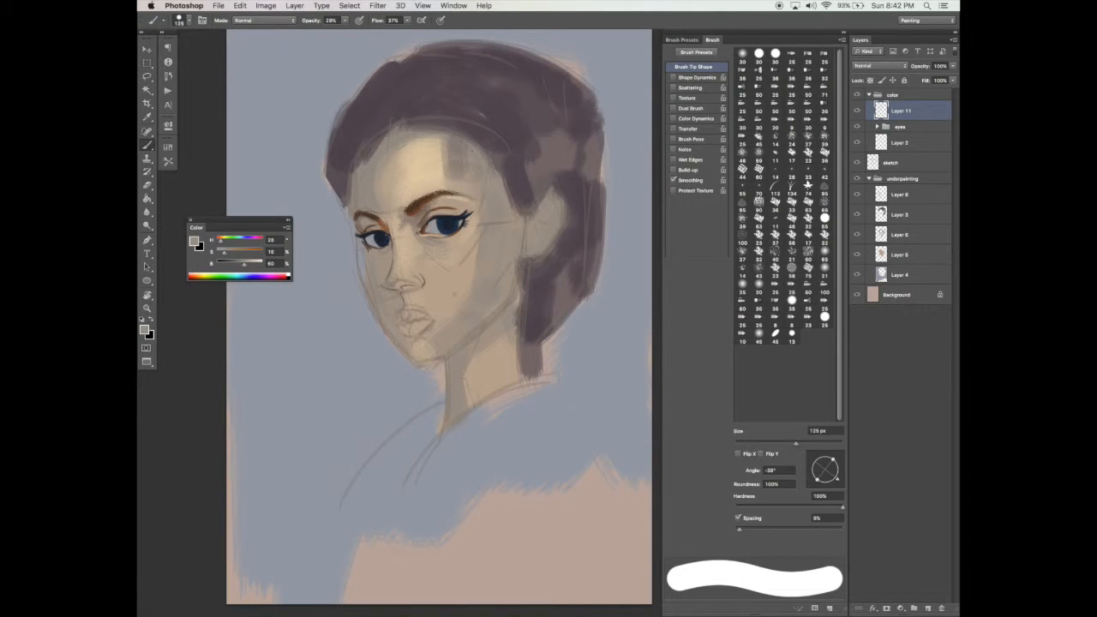
pyautogui.keyDown('alt'); pyautogui.click(492, 210); pyautogui.keyUp('alt')
pyautogui.moveTo(495, 208); pyautogui.dragTo(517, 176)
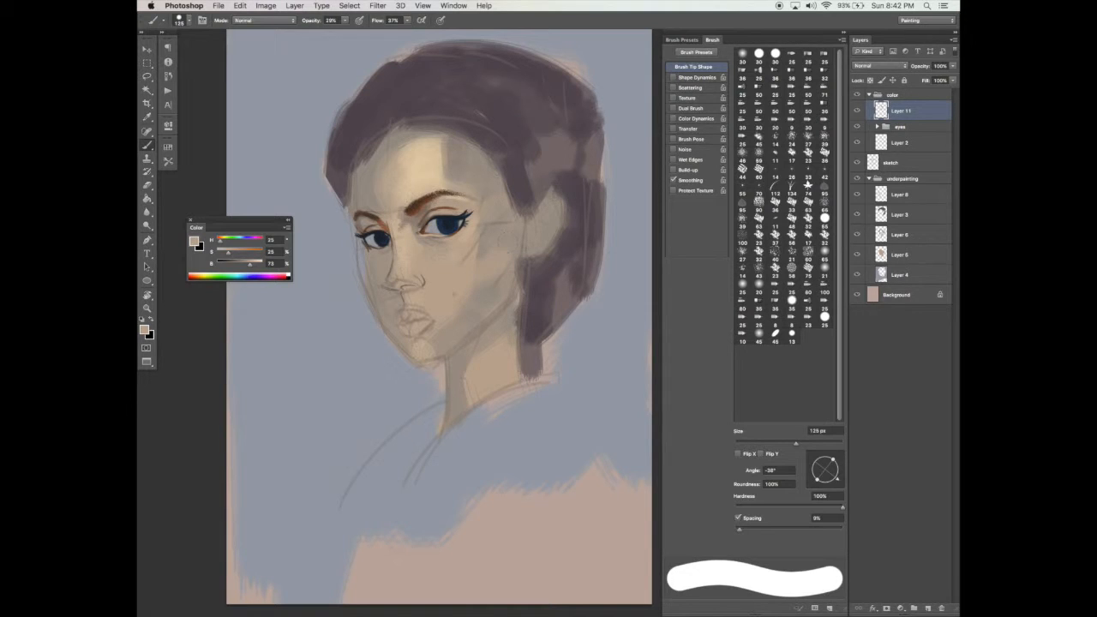
# Sample the shadow tone beside the ear and darken the strip in front of the ear with an 80 px brush
pyautogui.keyDown('alt'); pyautogui.click(497, 228); pyautogui.keyUp('alt')
pyautogui.keyDown('alt'); pyautogui.click(529, 214); pyautogui.keyUp('alt')
pyautogui.press('[')
pyautogui.press('[')
pyautogui.moveTo(523, 227); pyautogui.dragTo(525, 245)
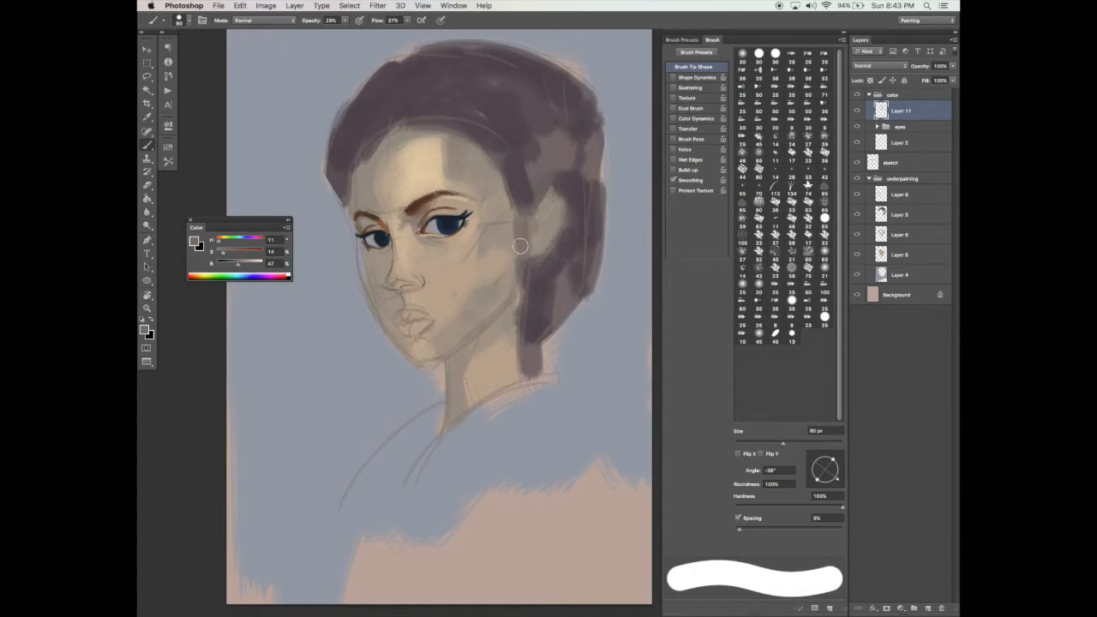
# Extend the shadow tone from the ear down across the near cheekbone with a larger brush
pyautogui.press(']')
pyautogui.press(']')
pyautogui.press(']')
pyautogui.press(']')
pyautogui.moveTo(521, 240); pyautogui.dragTo(485, 269)
# Sample the light cheek tone and paint it over the ear with an 80 px brush
pyautogui.keyDown('alt'); pyautogui.click(451, 267); pyautogui.keyUp('alt')
pyautogui.press('[')
pyautogui.press('[')
pyautogui.press('[')
pyautogui.press('[')
pyautogui.moveTo(544, 202)
pyautogui.mouseDown()
pyautogui.moveTo(553, 191)
pyautogui.moveTo(568, 212)
pyautogui.mouseUp()
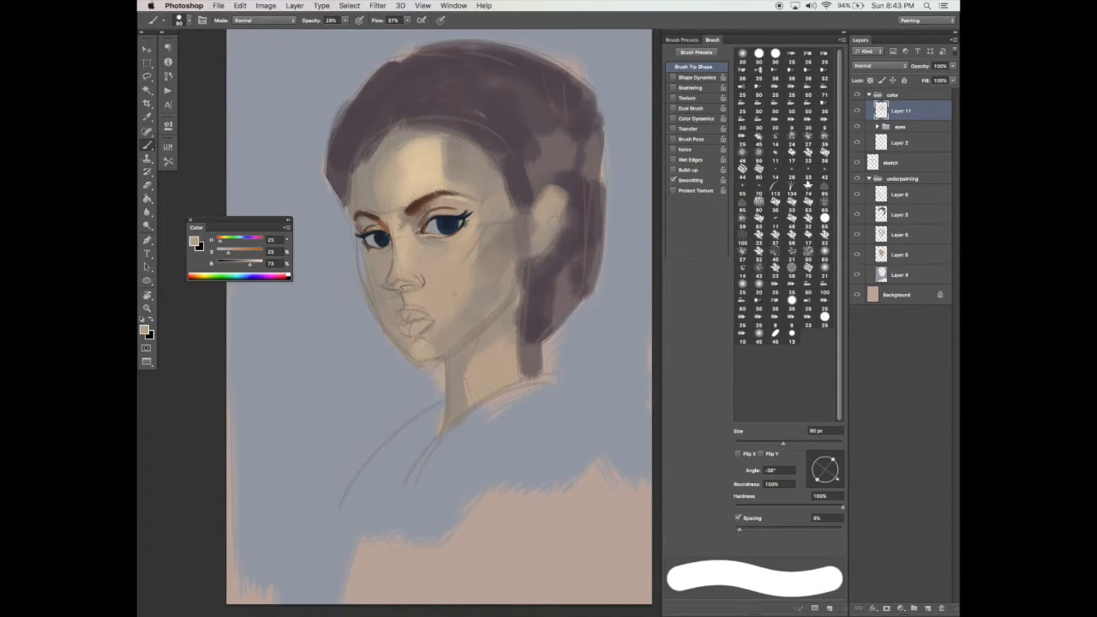
pyautogui.moveTo(549, 184); pyautogui.dragTo(561, 214)
# Blend sampled skin tones over the near cheek, compare with the layer hidden and shown, and add a new layer above it
pyautogui.keyDown('alt'); pyautogui.click(483, 266); pyautogui.keyUp('alt')
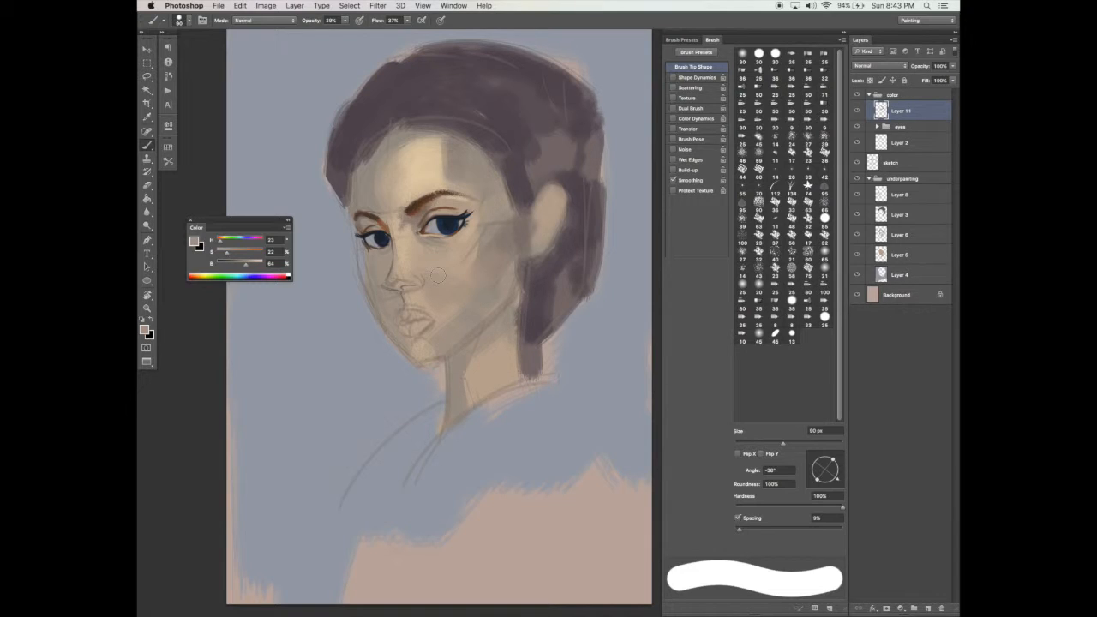
pyautogui.keyDown('alt'); pyautogui.click(429, 246); pyautogui.keyUp('alt')
pyautogui.click(857, 111)
pyautogui.click(857, 111)
pyautogui.click(928, 608)
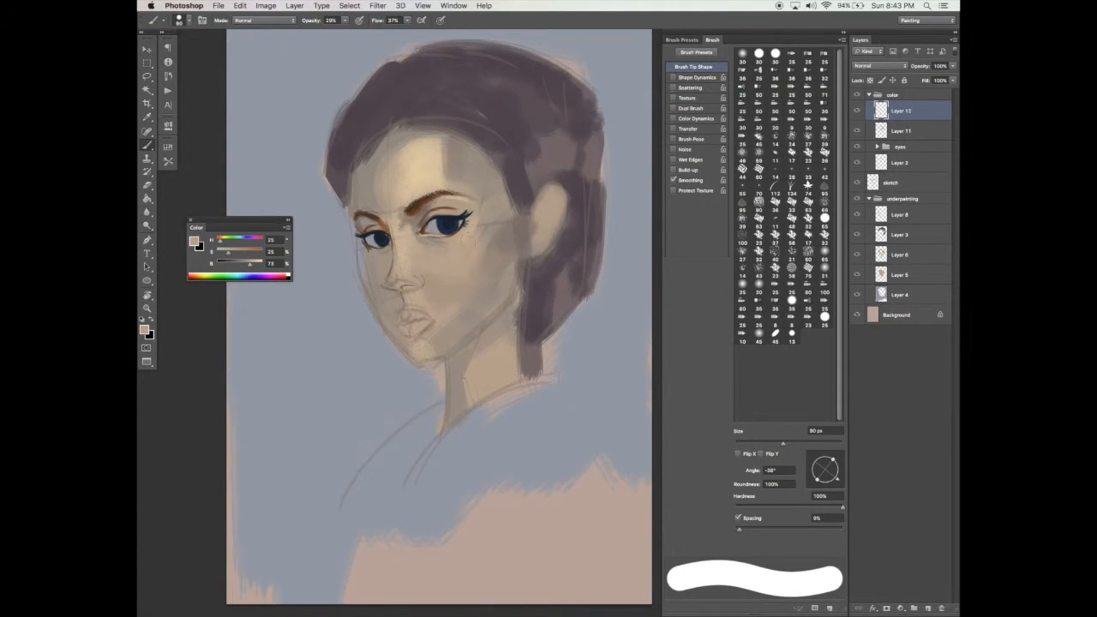
# Sample the shadow tone in front of the ear and shade the far cheek below the eye with a 70 px brush
pyautogui.keyDown('alt'); pyautogui.click(518, 221); pyautogui.keyUp('alt')
pyautogui.press('[')
pyautogui.press('[')
pyautogui.press('[')
pyautogui.press('[')
pyautogui.press('[')
pyautogui.press('[')
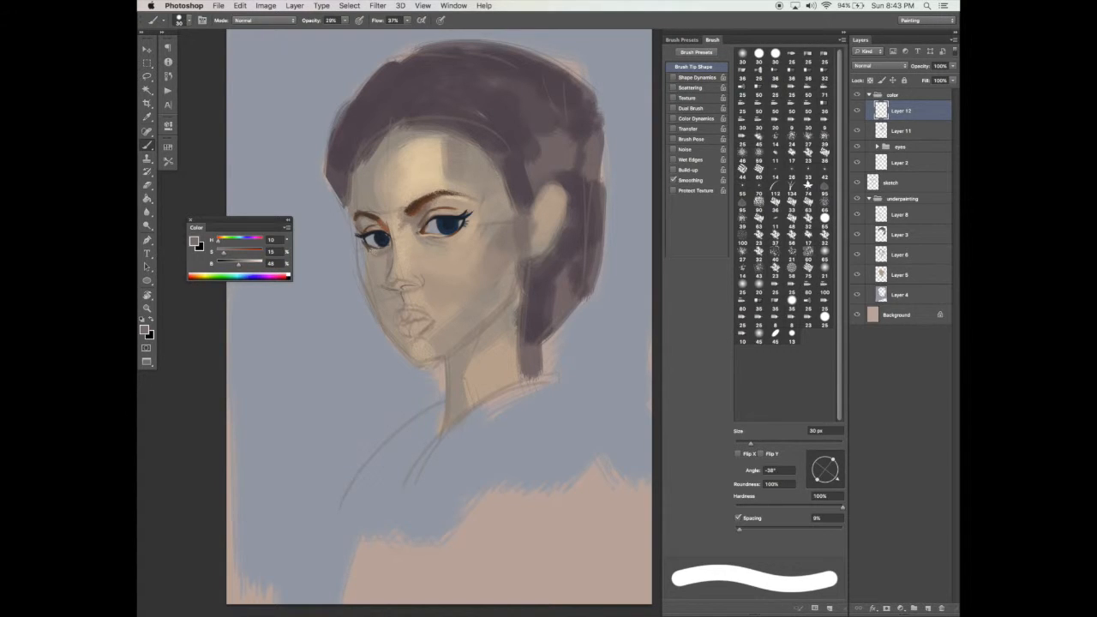
pyautogui.press(']')
pyautogui.press(']')
pyautogui.press(']')
pyautogui.press(']')
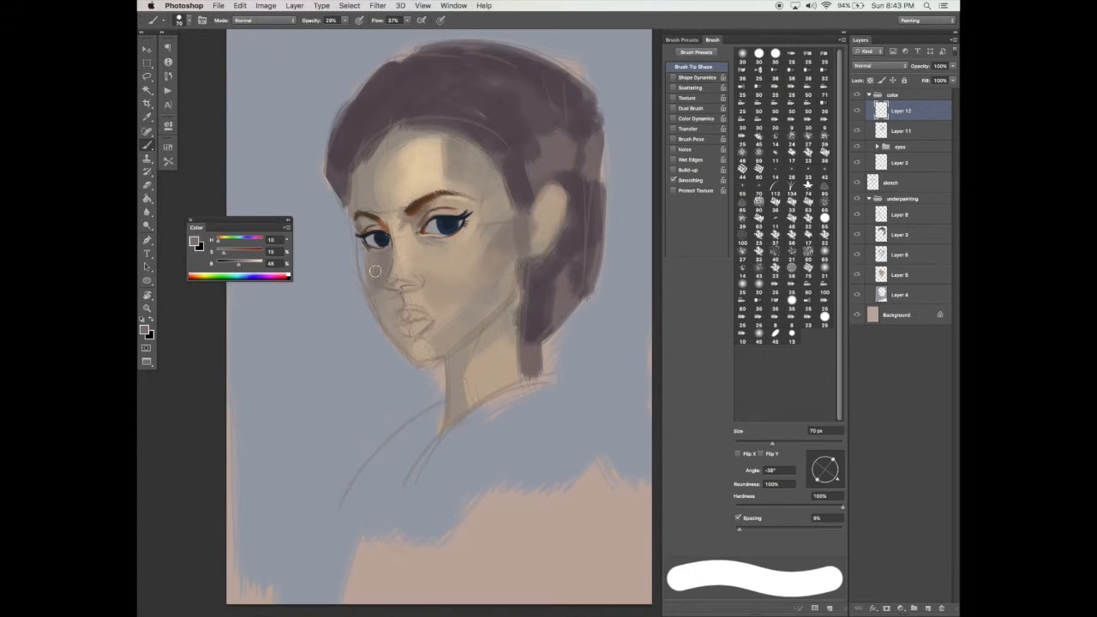
# Set the brush to 52% opacity and darken the far side of the face with a sampled blue-grey at 70 px
pyautogui.press('[')
pyautogui.press('[')
pyautogui.press('[')
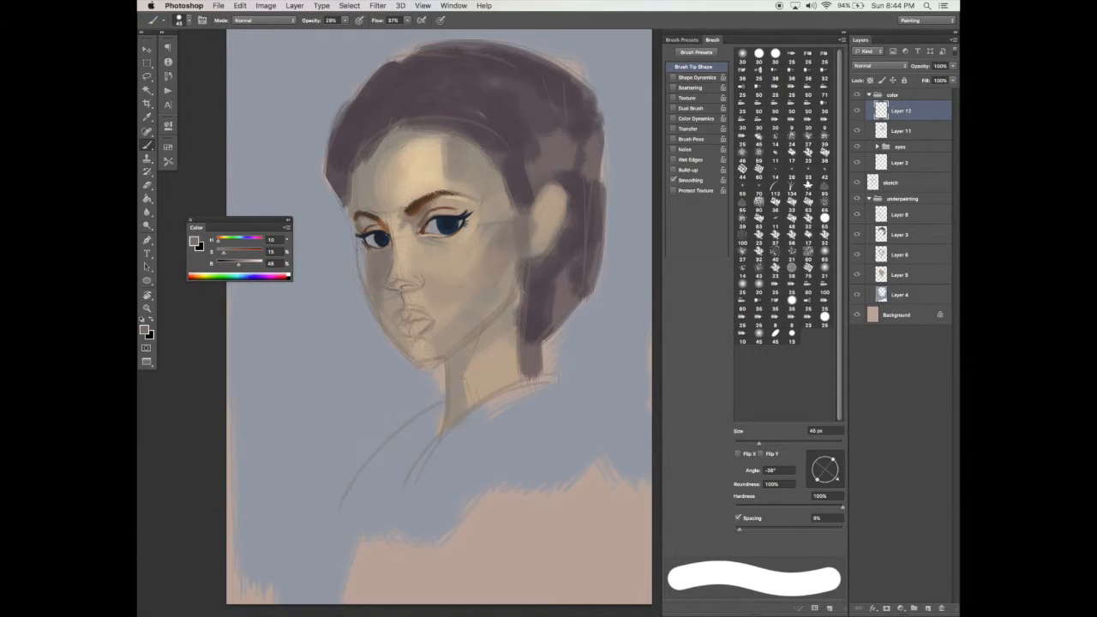
pyautogui.press('5')
pyautogui.press('2')
pyautogui.keyDown('alt'); pyautogui.click(345, 218); pyautogui.keyUp('alt')
pyautogui.press(']')
pyautogui.press(']')
pyautogui.press(']')
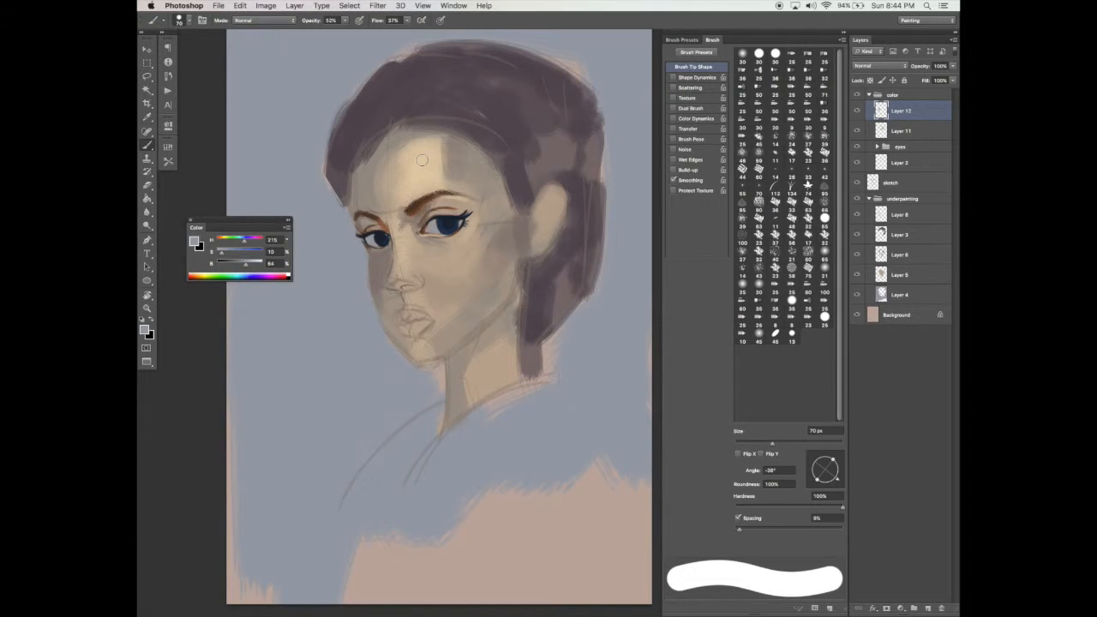
# Sample the shadow tone under the far eye and refine the far cheek's shading with a smaller brush
pyautogui.keyDown('alt'); pyautogui.click(375, 253); pyautogui.keyUp('alt')
pyautogui.press('[')
pyautogui.press('[')
pyautogui.press('[')
# Sample the background tone beside the far jaw to touch up its edge, undo the last stroke, and save the painting
pyautogui.keyDown('alt'); pyautogui.click(385, 341); pyautogui.keyUp('alt')
pyautogui.press(']')
pyautogui.press(']')
pyautogui.press('super+z')
pyautogui.moveTo(471, 407); pyautogui.dragTo(476, 419)
pyautogui.press('super+s')
# Add a new layer and shade beside the nose and upper lip with the far cheek's tone and a flattened 35 px tip
pyautogui.keyDown('alt'); pyautogui.click(392, 273); pyautogui.keyUp('alt')
pyautogui.press('[')
pyautogui.press('[')
pyautogui.press('[')
pyautogui.click(928, 609)
pyautogui.moveTo(833, 459); pyautogui.dragTo(827, 466)
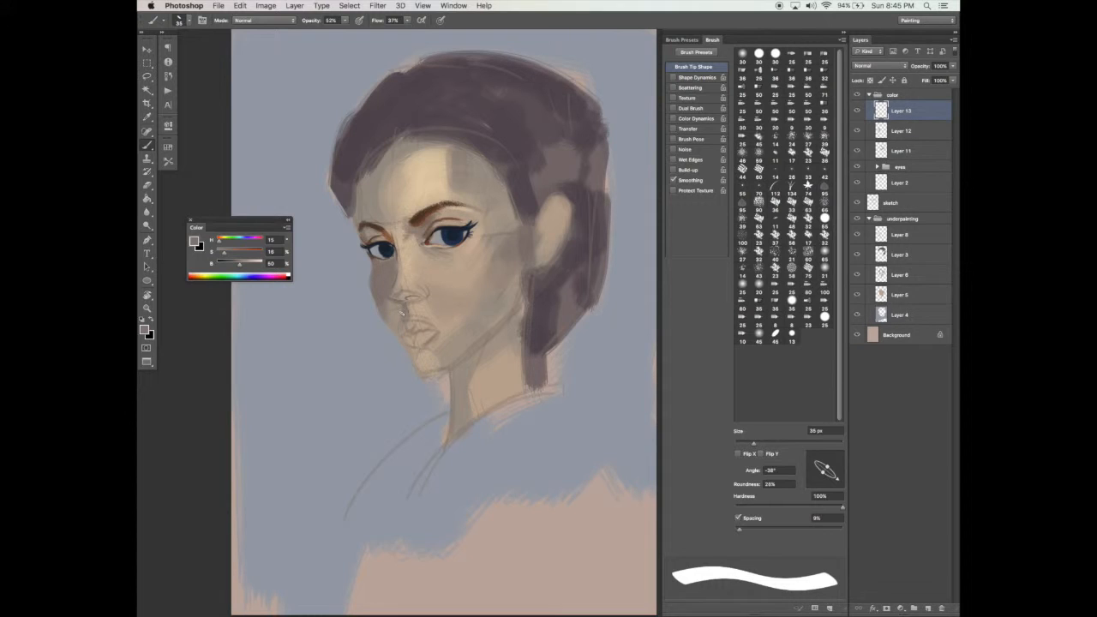
# Set the eraser to 40 px without Shape Dynamics and clean up the shading around the nose and mouth
pyautogui.press('e')
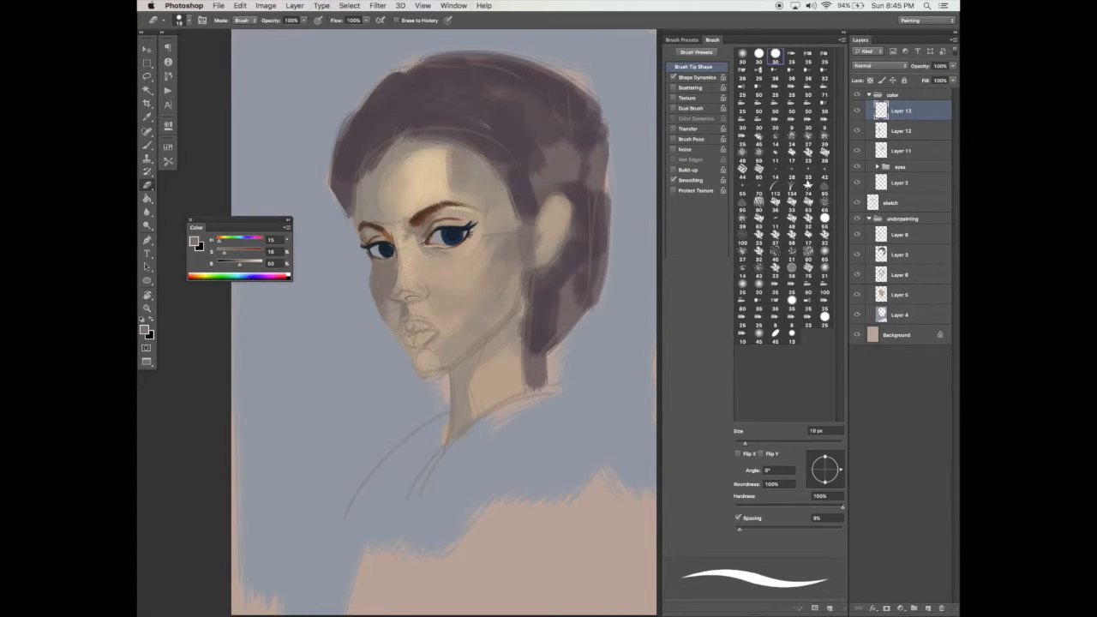
pyautogui.press(']')
pyautogui.press(']')
pyautogui.press(']')
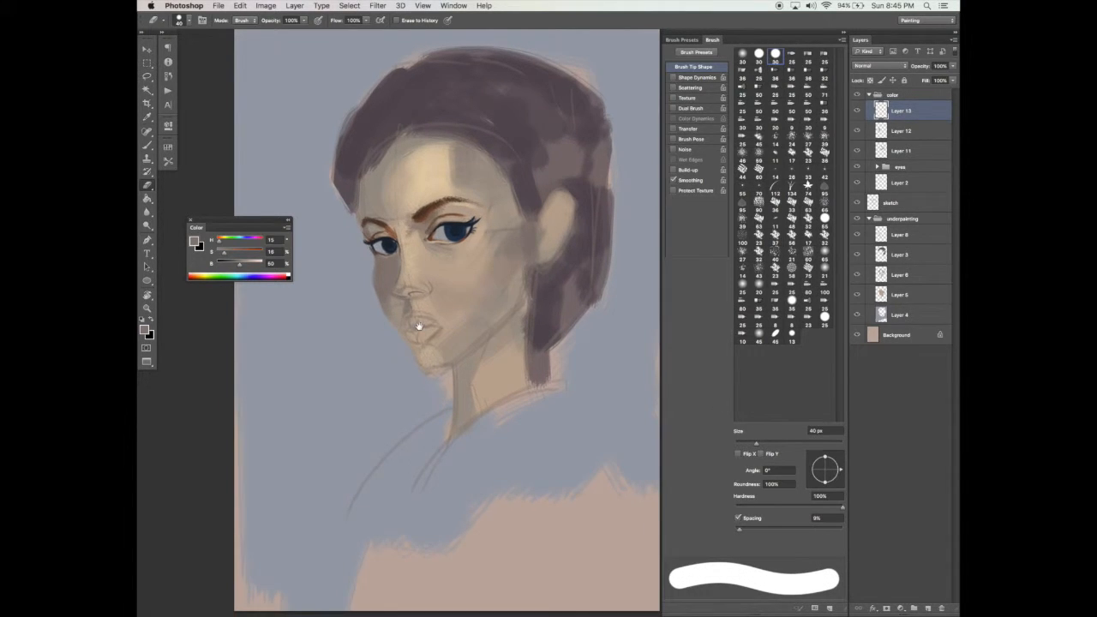
pyautogui.press('b')
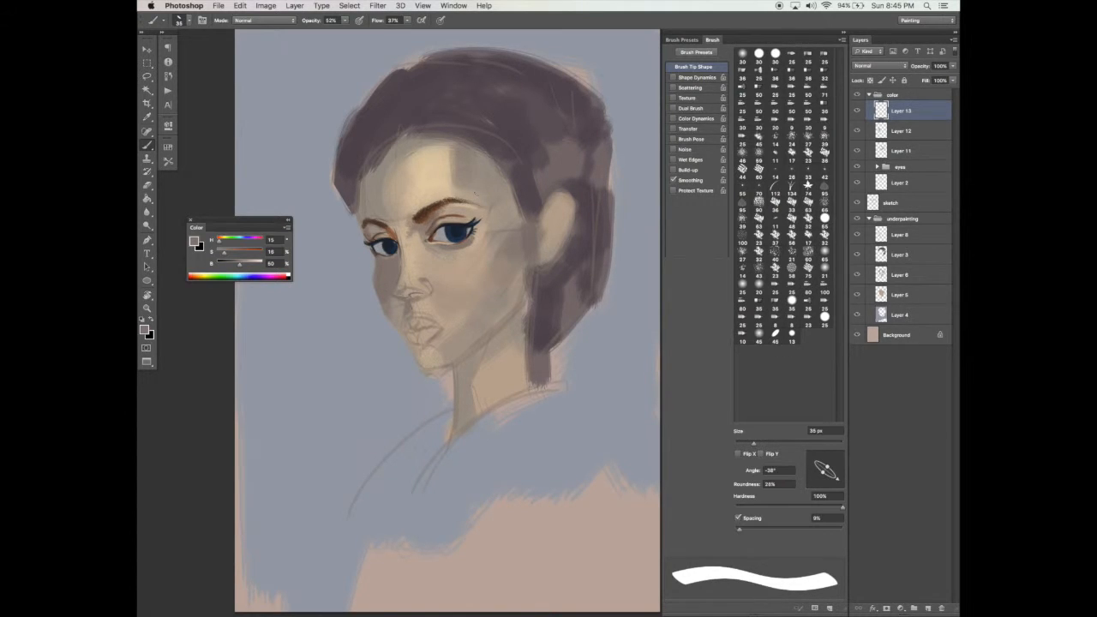
# Restore the 35 px tip to 100% roundness and paint a sampled light skin tone under the nose
pyautogui.moveTo(440, 247); pyautogui.dragTo(463, 252)
pyautogui.keyDown('alt'); pyautogui.click(432, 301); pyautogui.keyUp('alt')
pyautogui.moveTo(828, 467); pyautogui.dragTo(835, 458)
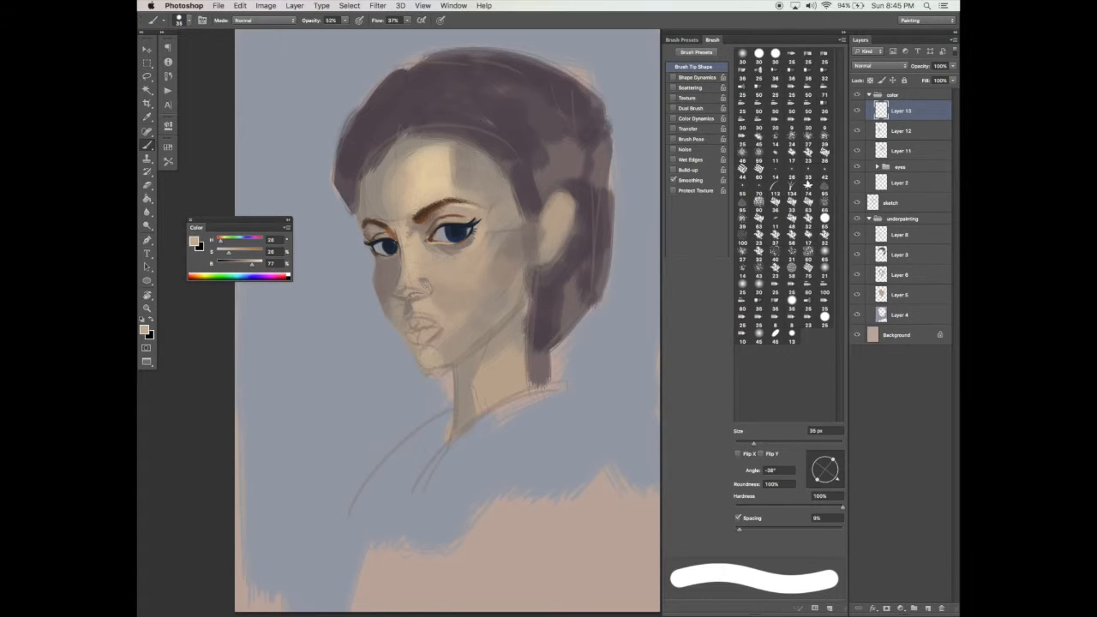
pyautogui.moveTo(423, 299); pyautogui.dragTo(415, 301)
pyautogui.scroll(-1, 455, 283)
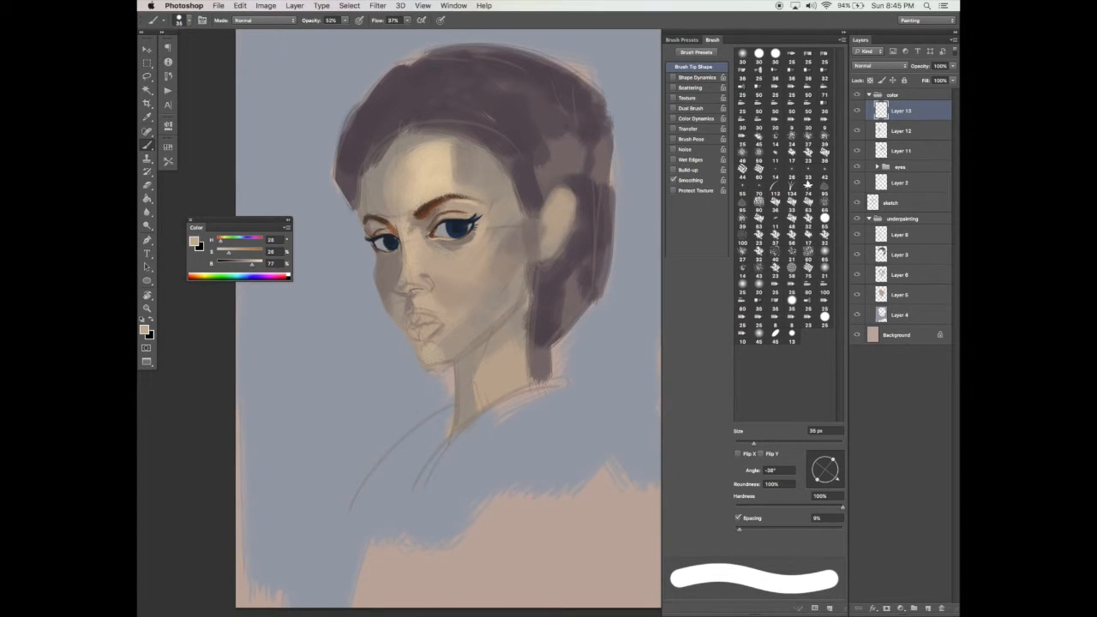
# Sample the dark brown of the near eyebrow and paint the nostril with a 15 px brush
pyautogui.keyDown('alt'); pyautogui.click(427, 210); pyautogui.keyUp('alt')
pyautogui.press('[')
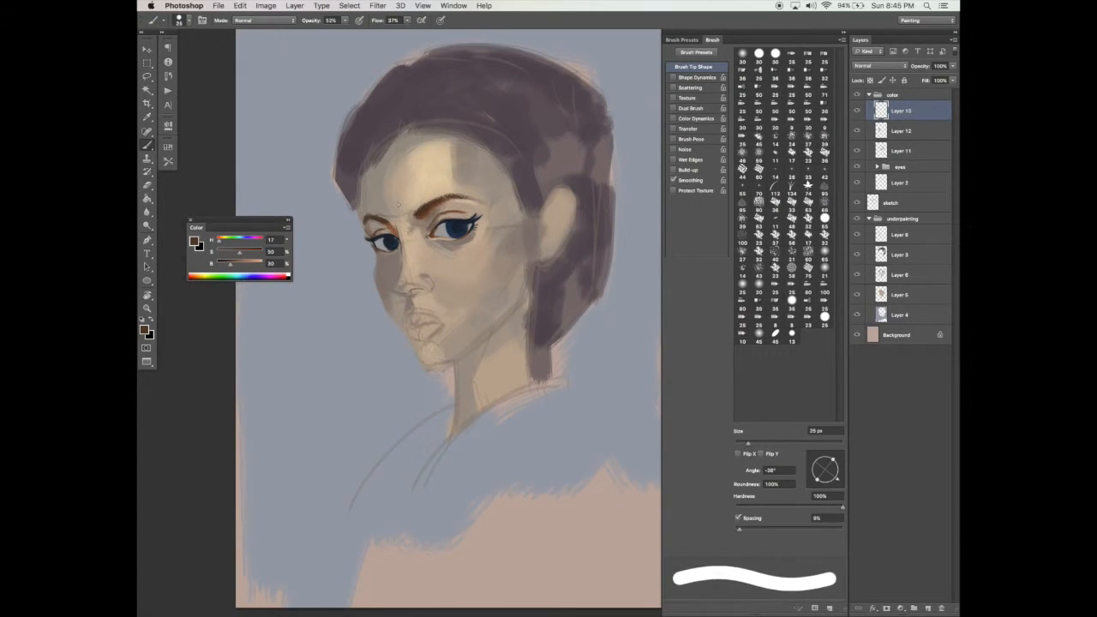
pyautogui.press('[')
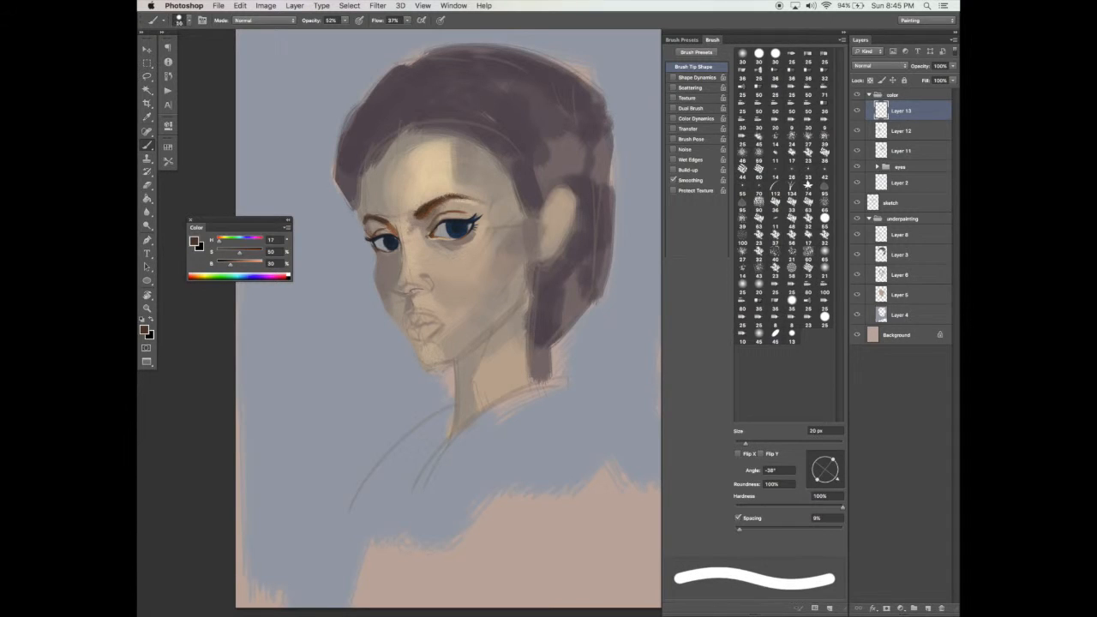
pyautogui.press('[')
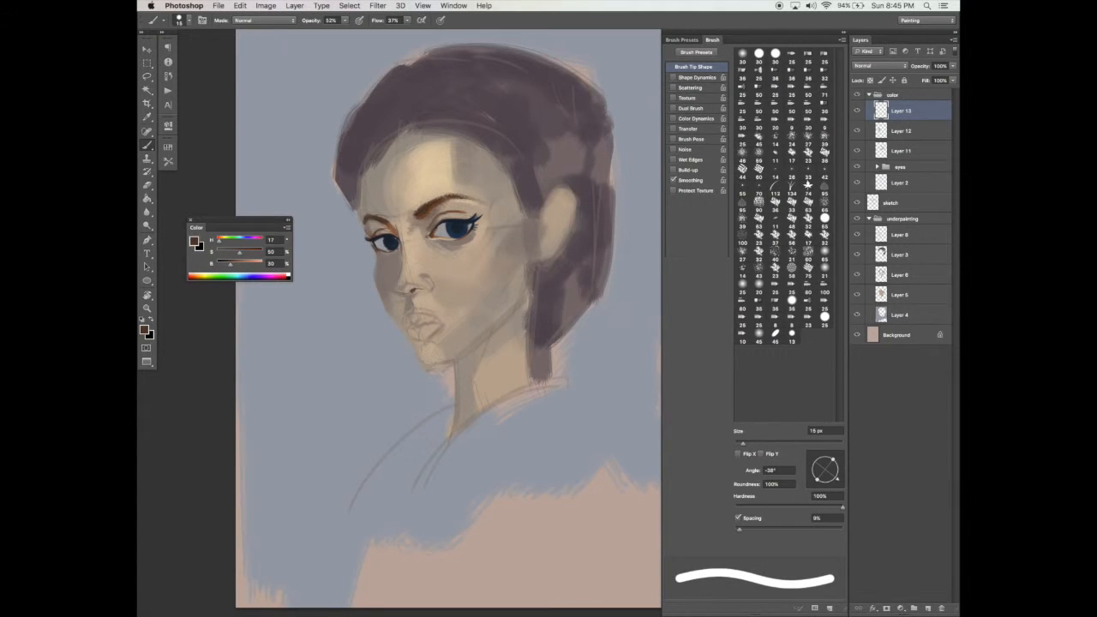
pyautogui.moveTo(414, 290); pyautogui.dragTo(425, 288)
pyautogui.press('e')
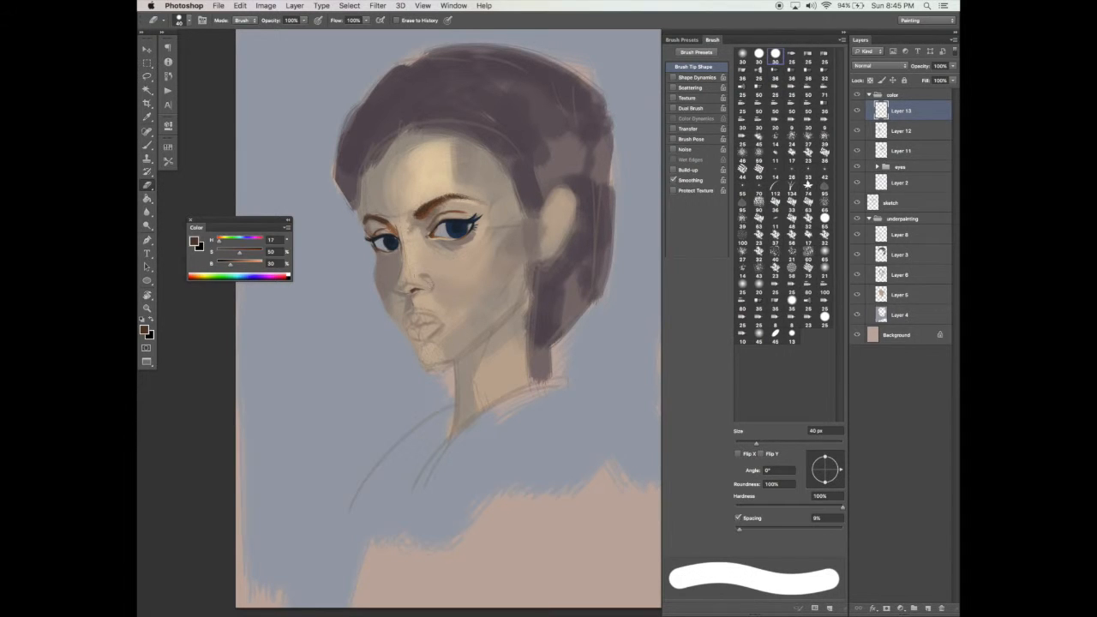
# Add a new layer and shade the nose's far side with a flattened 29 px tip at 30% roundness and 45% opacity
pyautogui.press('b')
pyautogui.press('4')
pyautogui.press('5')
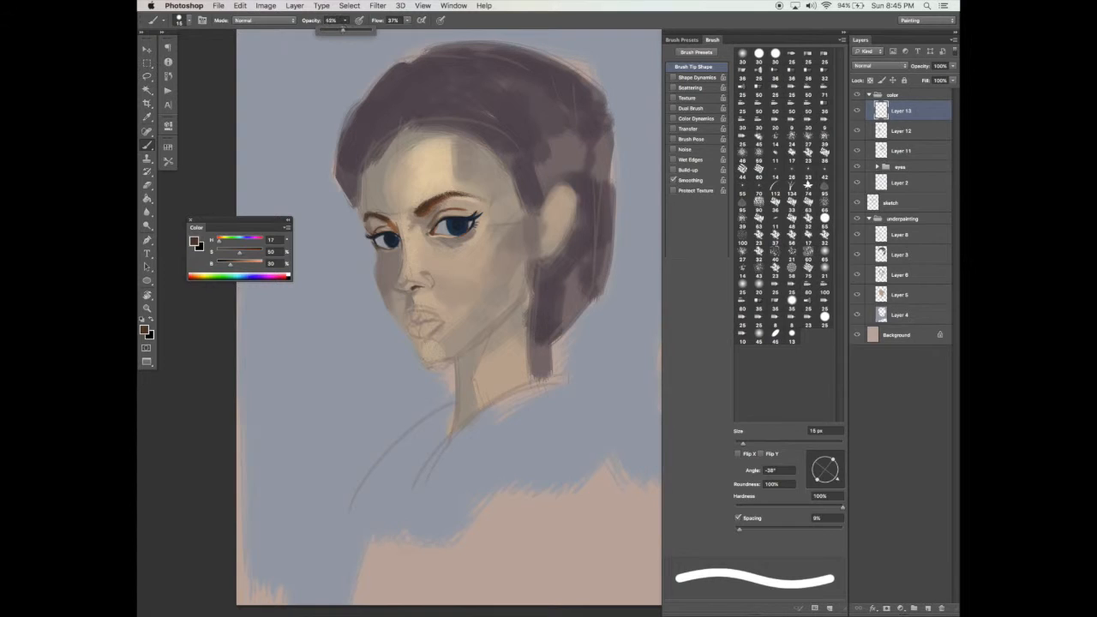
pyautogui.click(927, 608)
pyautogui.moveTo(833, 458); pyautogui.dragTo(830, 471)
pyautogui.press(']')
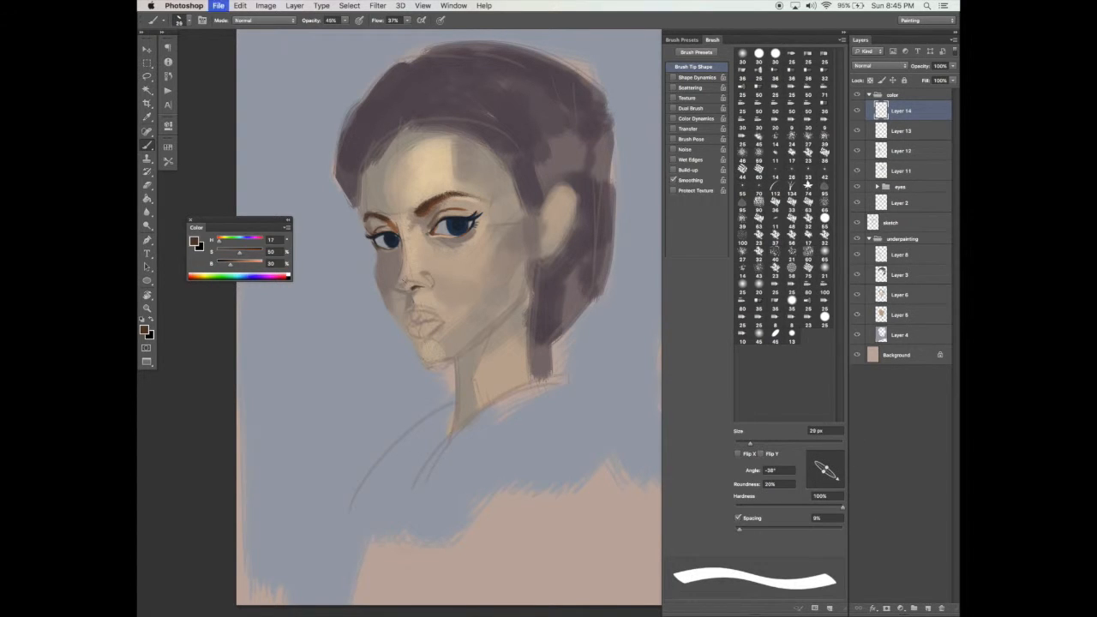
pyautogui.moveTo(396, 289); pyautogui.dragTo(393, 278)
# Rotate the flattened tip to -127° and refine the nose's contour with sampled shadow tones, leaving Shape Dynamics off
pyautogui.moveTo(835, 477); pyautogui.dragTo(830, 461)
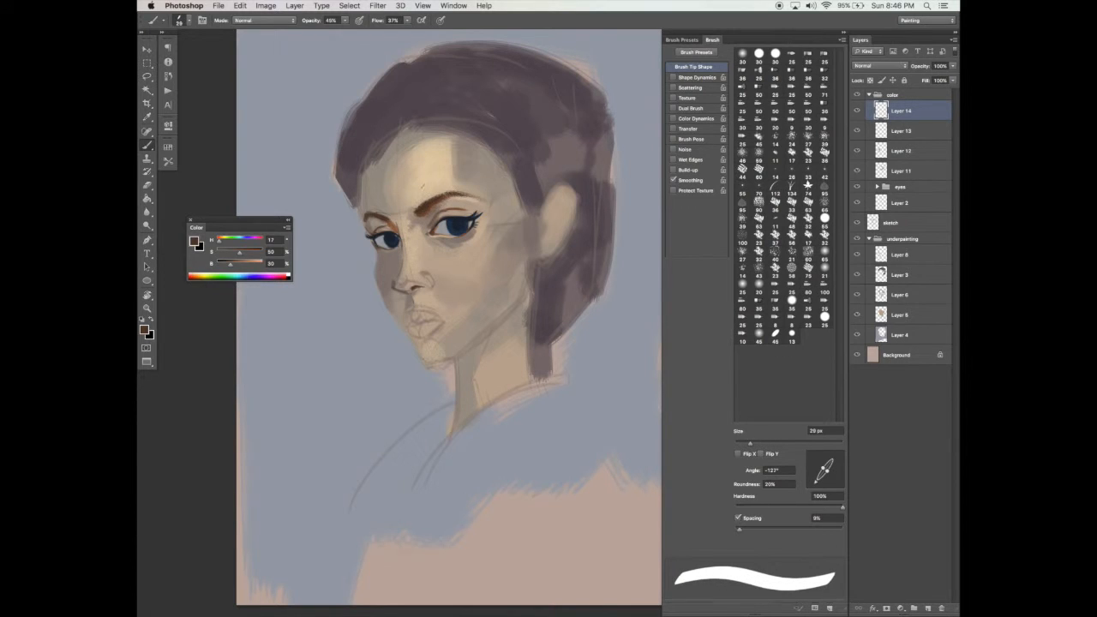
pyautogui.click(696, 77)
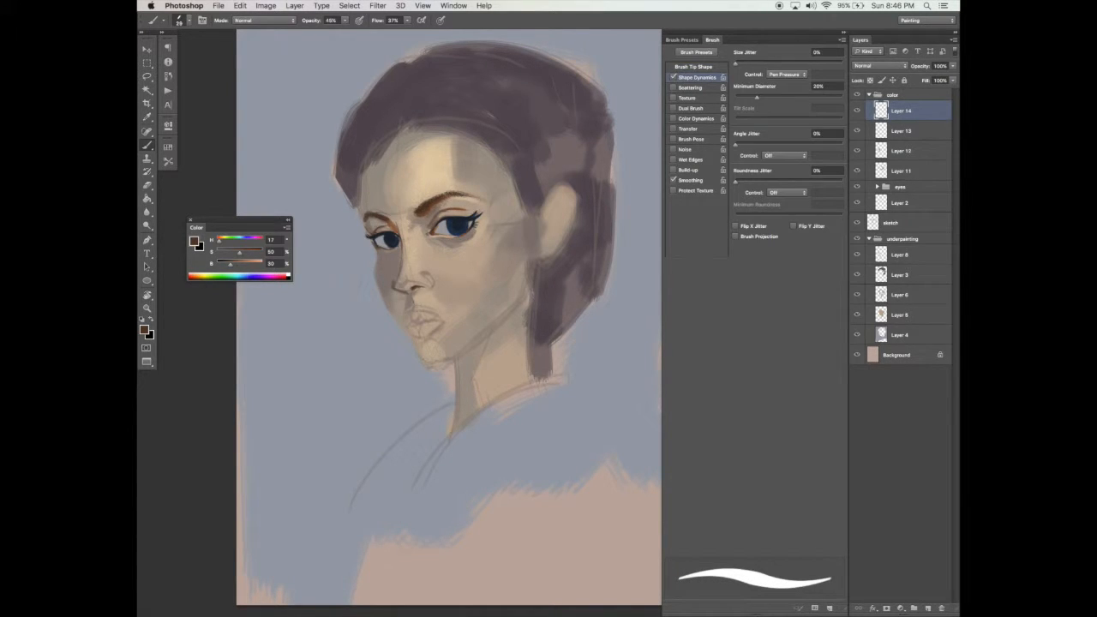
pyautogui.click(674, 77)
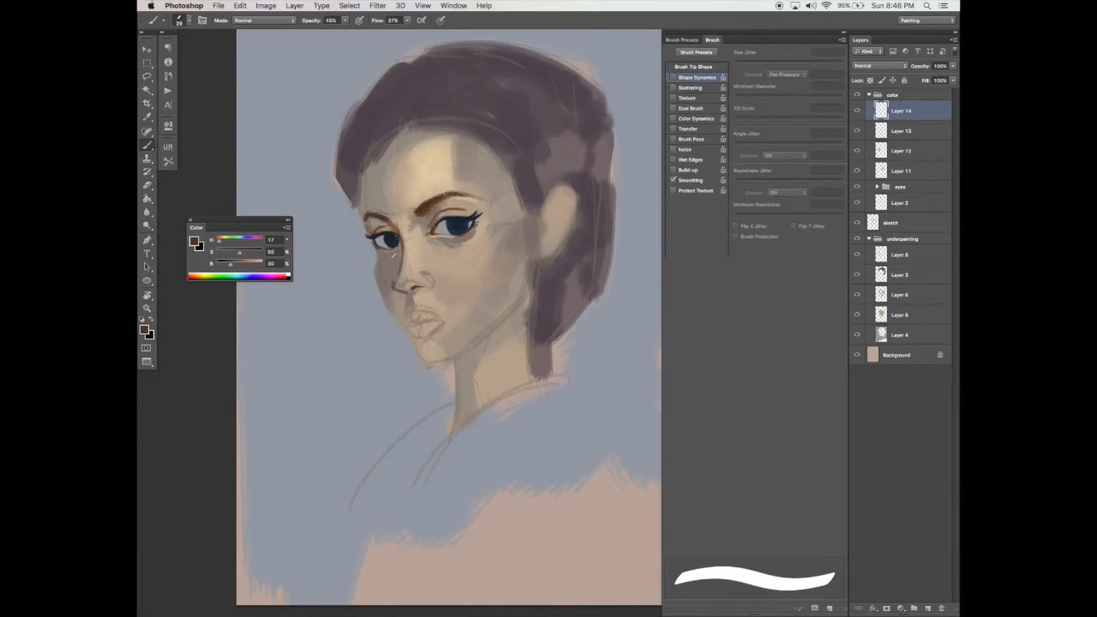
pyautogui.keyDown('alt'); pyautogui.click(385, 321); pyautogui.keyUp('alt')
pyautogui.keyDown('alt'); pyautogui.click(407, 292); pyautogui.keyUp('alt')
# Restore the round tip and paint a sampled light skin tone down the nose bridge and onto the tip
pyautogui.click(701, 67)
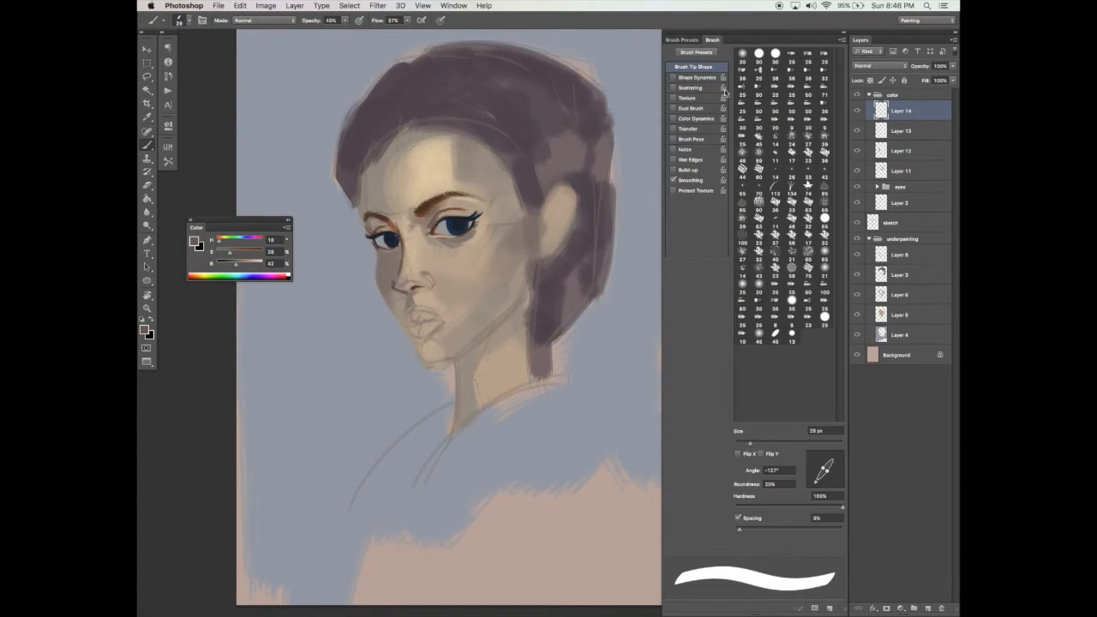
pyautogui.moveTo(825, 473)
pyautogui.mouseDown()
pyautogui.moveTo(842, 481)
pyautogui.moveTo(833, 458)
pyautogui.mouseUp()
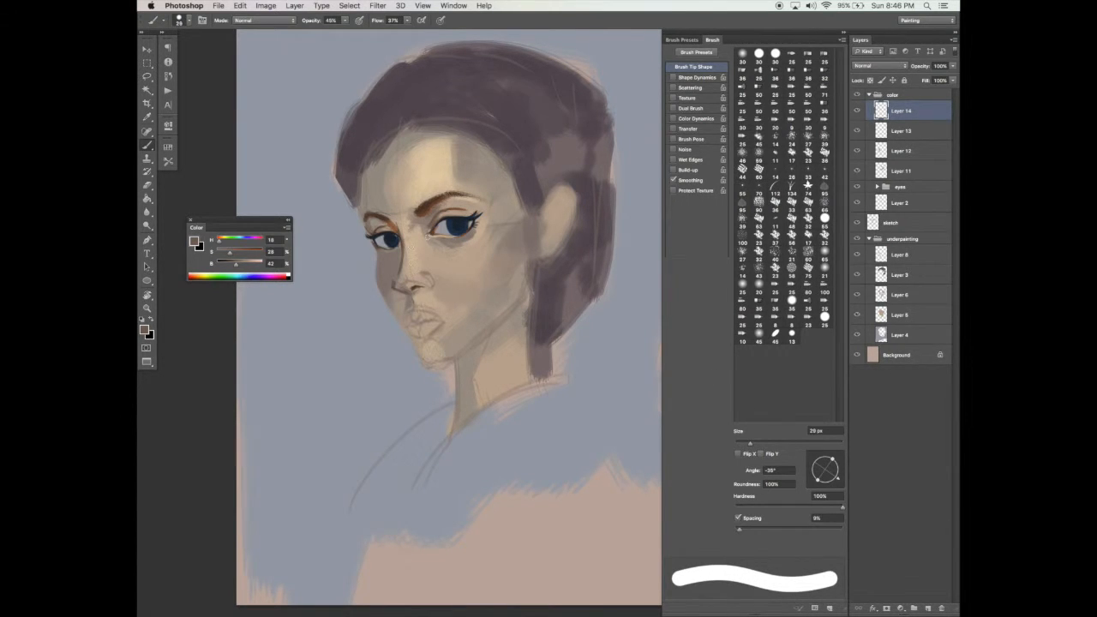
pyautogui.keyDown('alt'); pyautogui.click(412, 248); pyautogui.keyUp('alt')
pyautogui.moveTo(405, 245); pyautogui.dragTo(405, 267)
pyautogui.moveTo(402, 290); pyautogui.dragTo(403, 275)
pyautogui.moveTo(402, 288); pyautogui.dragTo(409, 281)
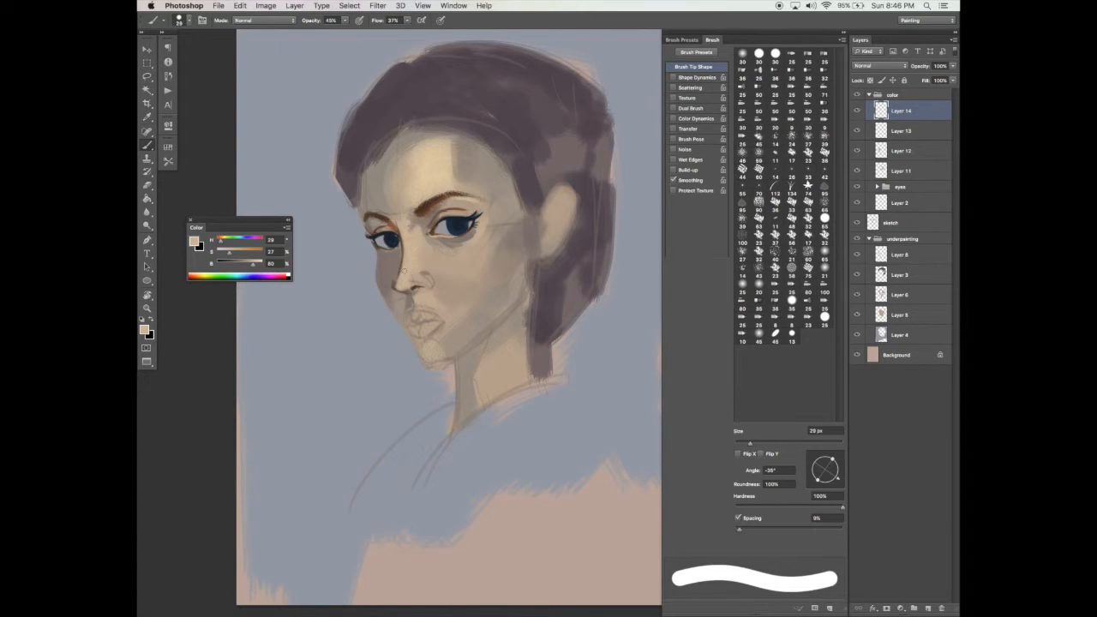
# Define the near nostril wing with the sampled eyebrow brown and blend it with skin tones from the nose
pyautogui.keyDown('alt'); pyautogui.click(439, 206); pyautogui.keyUp('alt')
pyautogui.moveTo(415, 286); pyautogui.dragTo(427, 276)
pyautogui.keyDown('alt'); pyautogui.click(420, 269); pyautogui.keyUp('alt')
pyautogui.keyDown('alt'); pyautogui.click(421, 245); pyautogui.keyUp('alt')
pyautogui.moveTo(420, 276); pyautogui.dragTo(431, 277)
# Enlarge the brush to 48 px and blend sampled light tones along the nose
pyautogui.moveTo(750, 443); pyautogui.dragTo(760, 443)
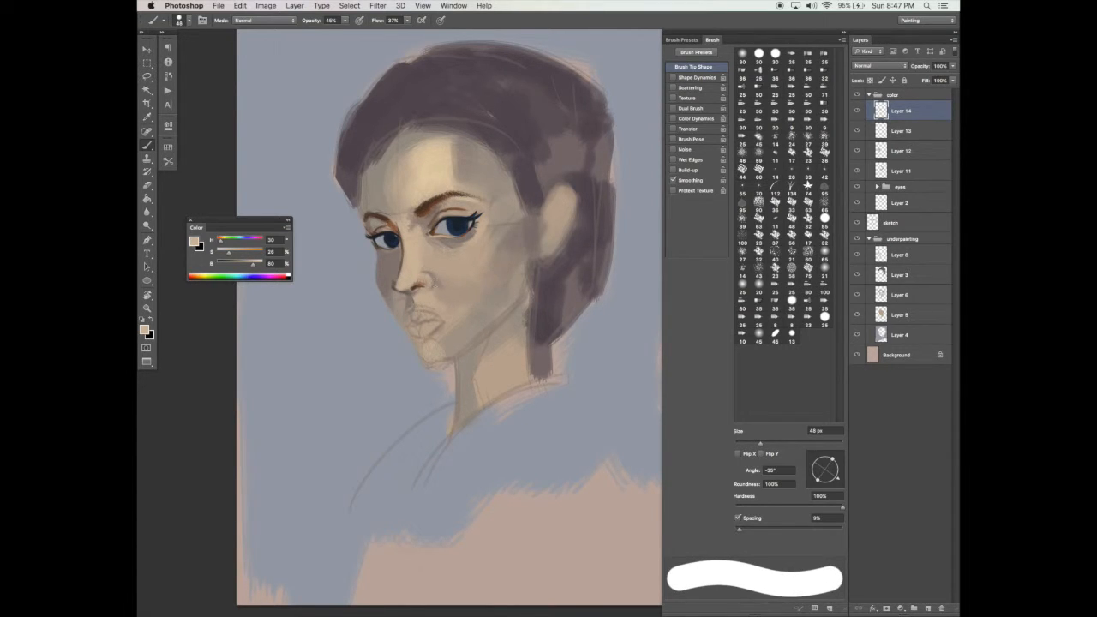
pyautogui.keyDown('alt'); pyautogui.click(403, 264); pyautogui.keyUp('alt')
pyautogui.keyDown('alt'); pyautogui.click(406, 278); pyautogui.keyUp('alt')
# Add a new layer and paint the upper lip in the sampled eyebrow brown with a 34 px brush
pyautogui.click(928, 607)
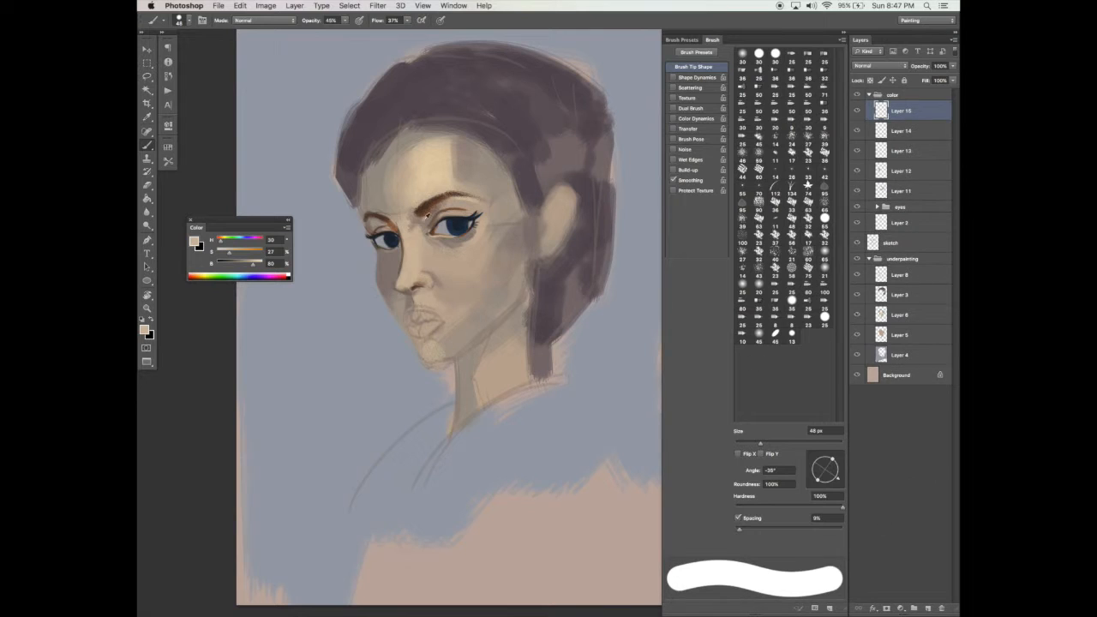
pyautogui.keyDown('alt'); pyautogui.click(424, 209); pyautogui.keyUp('alt')
pyautogui.click(754, 443)
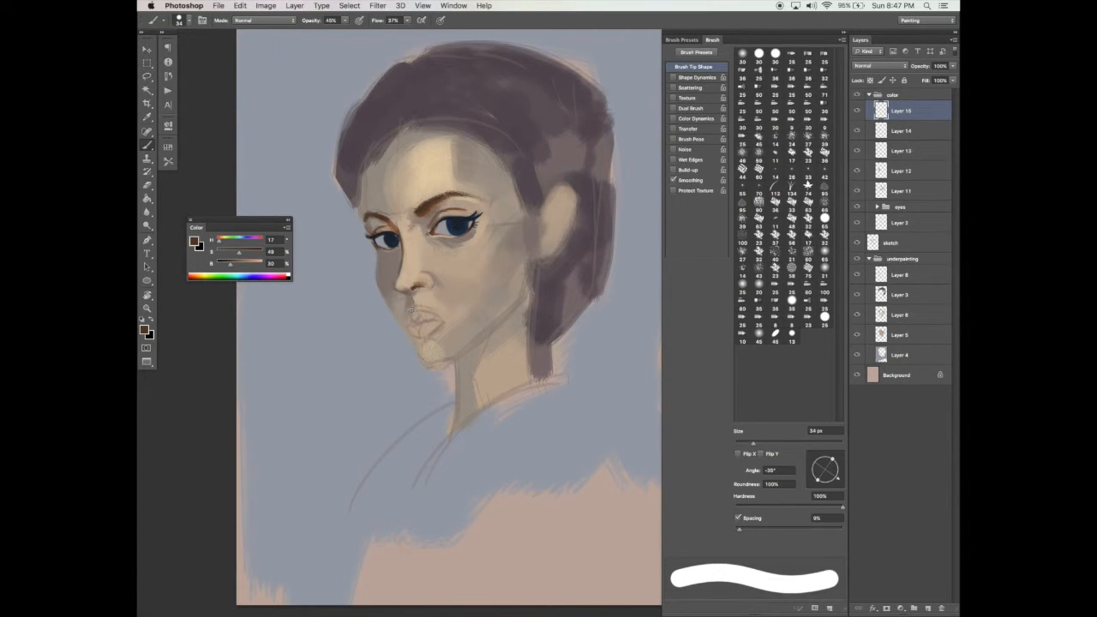
pyautogui.moveTo(405, 312); pyautogui.dragTo(437, 313)
pyautogui.moveTo(409, 313); pyautogui.dragTo(435, 315)
# Raise the brown's brightness to 52%, paint the lower lip with it, and resample the dark tone between the lips
pyautogui.moveTo(229, 264); pyautogui.dragTo(240, 264)
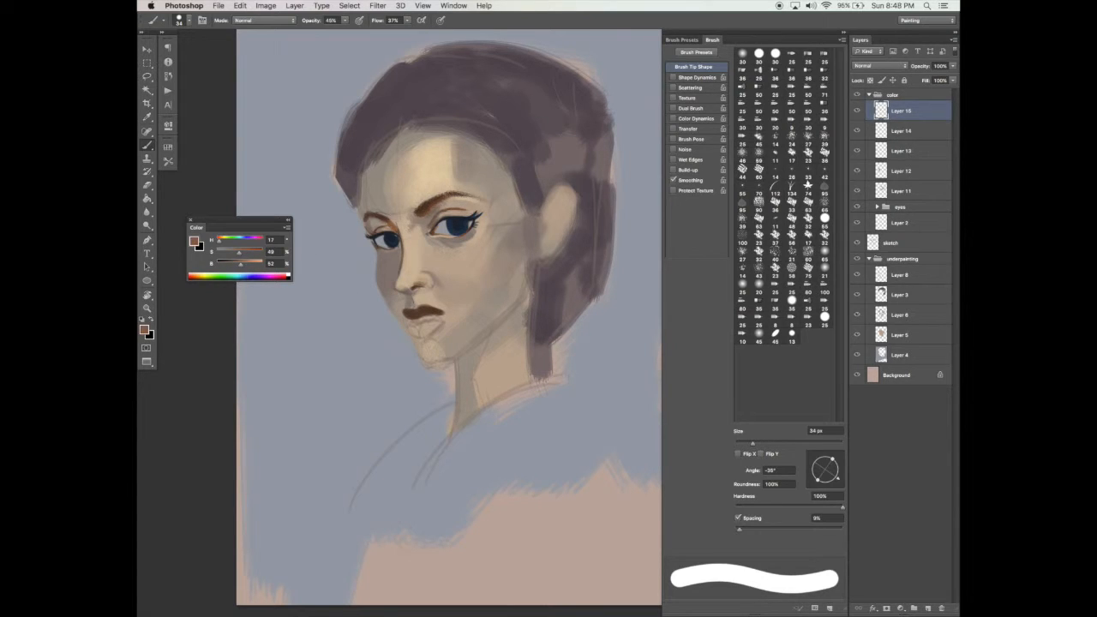
pyautogui.moveTo(415, 321); pyautogui.dragTo(432, 322)
pyautogui.keyDown('alt'); pyautogui.click(423, 319); pyautogui.keyUp('alt')
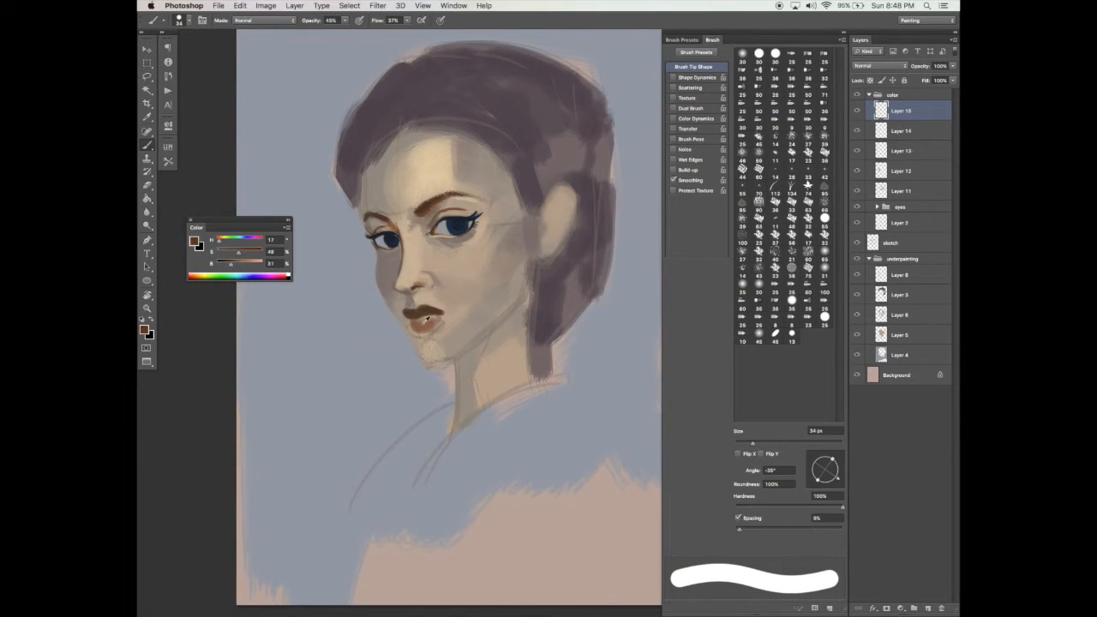
# Shape and blend the lower lip with tones sampled from the mouth and the skin around it
pyautogui.moveTo(417, 331); pyautogui.dragTo(430, 327)
pyautogui.keyDown('alt'); pyautogui.click(428, 324); pyautogui.keyUp('alt')
pyautogui.keyDown('alt'); pyautogui.click(418, 316); pyautogui.keyUp('alt')
pyautogui.keyDown('alt'); pyautogui.click(434, 319); pyautogui.keyUp('alt')
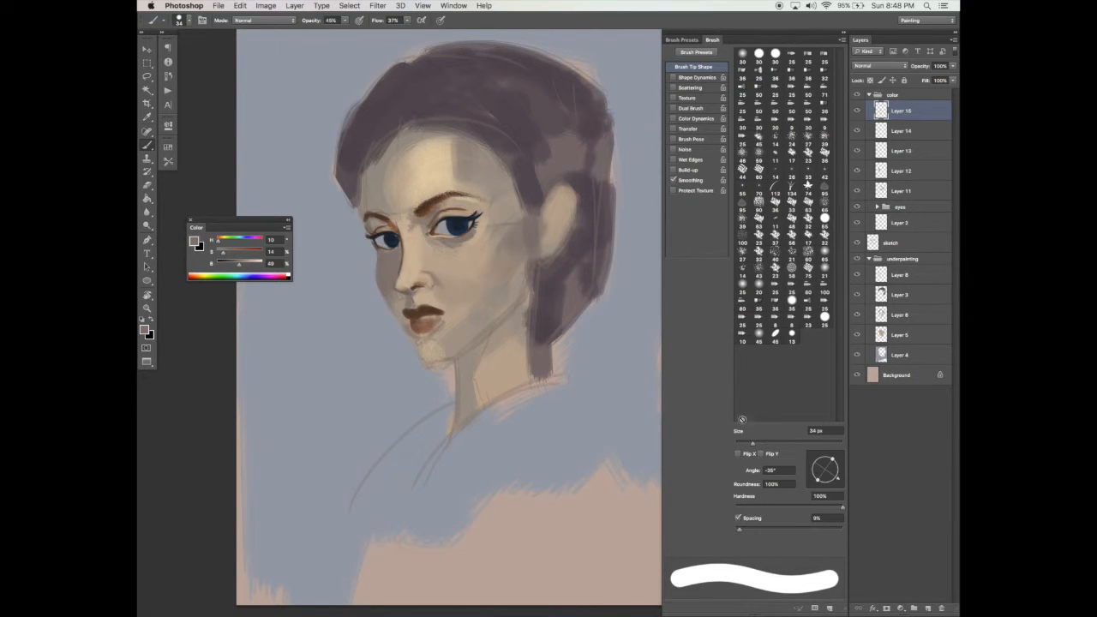
# Enlarge the brush to 50 px and shade below the lower lip and down the chin with sampled shadow tones
pyautogui.moveTo(752, 443); pyautogui.dragTo(762, 444)
pyautogui.moveTo(409, 329); pyautogui.dragTo(424, 338)
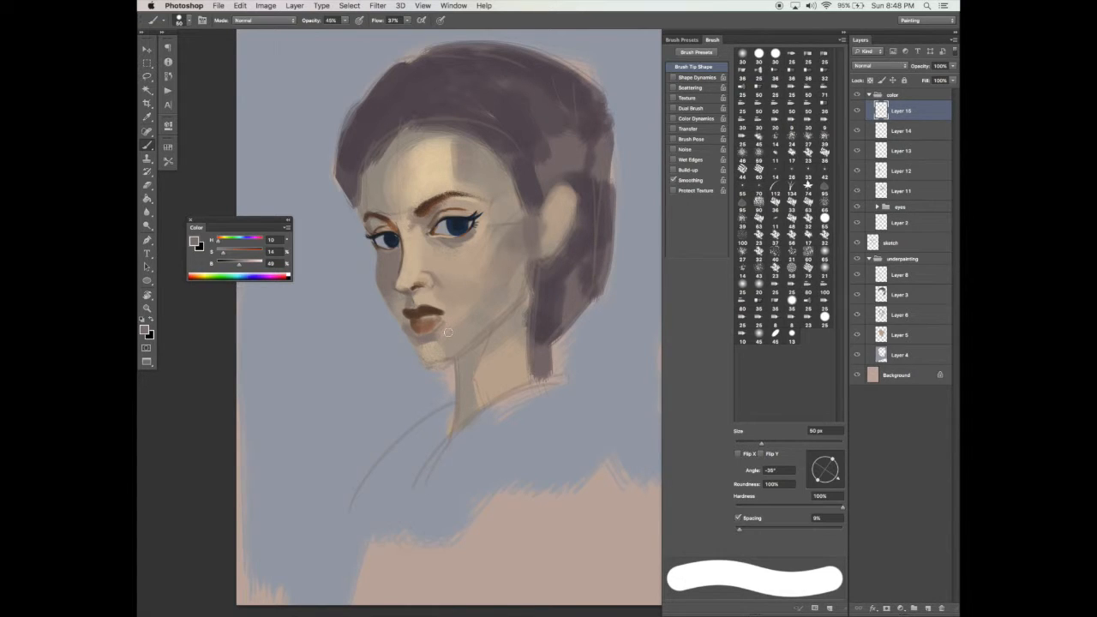
pyautogui.moveTo(432, 341); pyautogui.dragTo(426, 352)
pyautogui.keyDown('alt'); pyautogui.click(397, 326); pyautogui.keyUp('alt')
pyautogui.keyDown('alt'); pyautogui.click(539, 267); pyautogui.keyUp('alt')
pyautogui.moveTo(428, 347)
pyautogui.mouseDown()
pyautogui.moveTo(415, 338)
pyautogui.moveTo(423, 360)
pyautogui.mouseUp()
# Refine the chin and lower lip area with sampled background blue and cheek skin tone
pyautogui.keyDown('alt'); pyautogui.click(409, 364); pyautogui.keyUp('alt')
pyautogui.moveTo(421, 314)
pyautogui.mouseDown()
pyautogui.moveTo(417, 336)
pyautogui.moveTo(433, 340)
pyautogui.mouseUp()
pyautogui.keyDown('alt'); pyautogui.click(456, 311); pyautogui.keyUp('alt')
pyautogui.moveTo(433, 344); pyautogui.dragTo(427, 353)
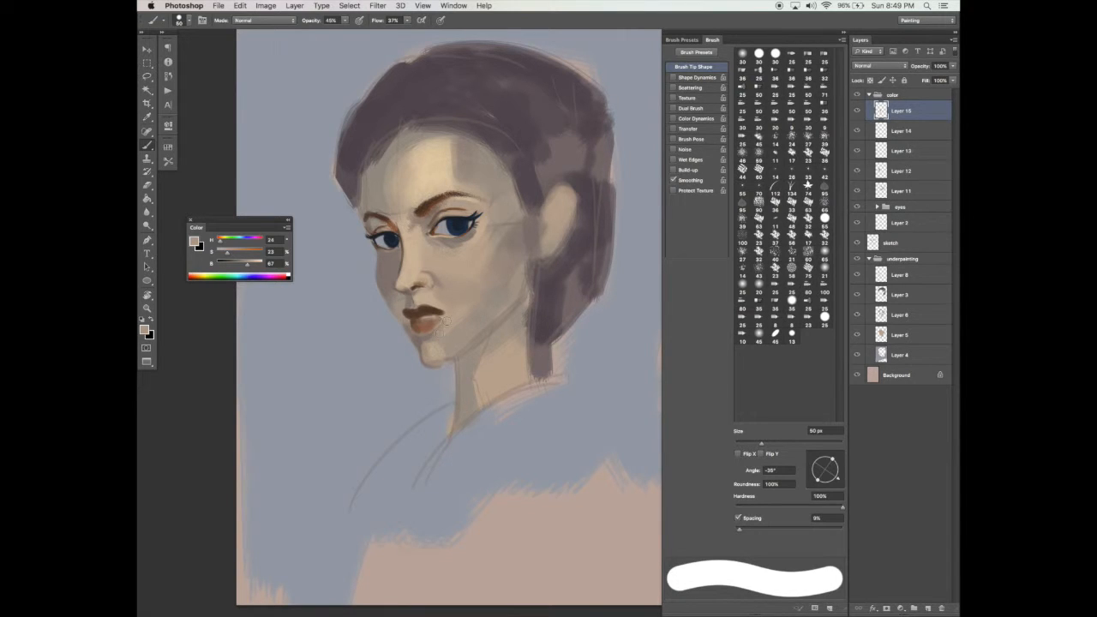
# Paint the shadow under the jaw and down the neck with a sampled dark tone and a 62 px brush
pyautogui.keyDown('alt'); pyautogui.click(418, 346); pyautogui.keyUp('alt')
pyautogui.keyDown('alt'); pyautogui.click(578, 304); pyautogui.keyUp('alt')
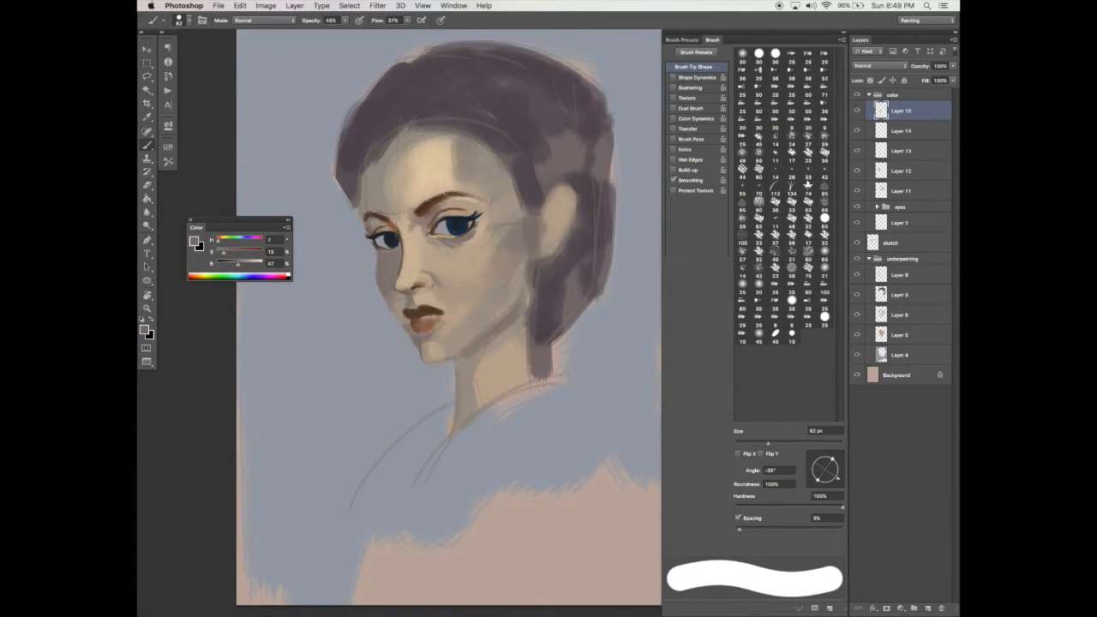
pyautogui.moveTo(480, 353); pyautogui.dragTo(462, 402)
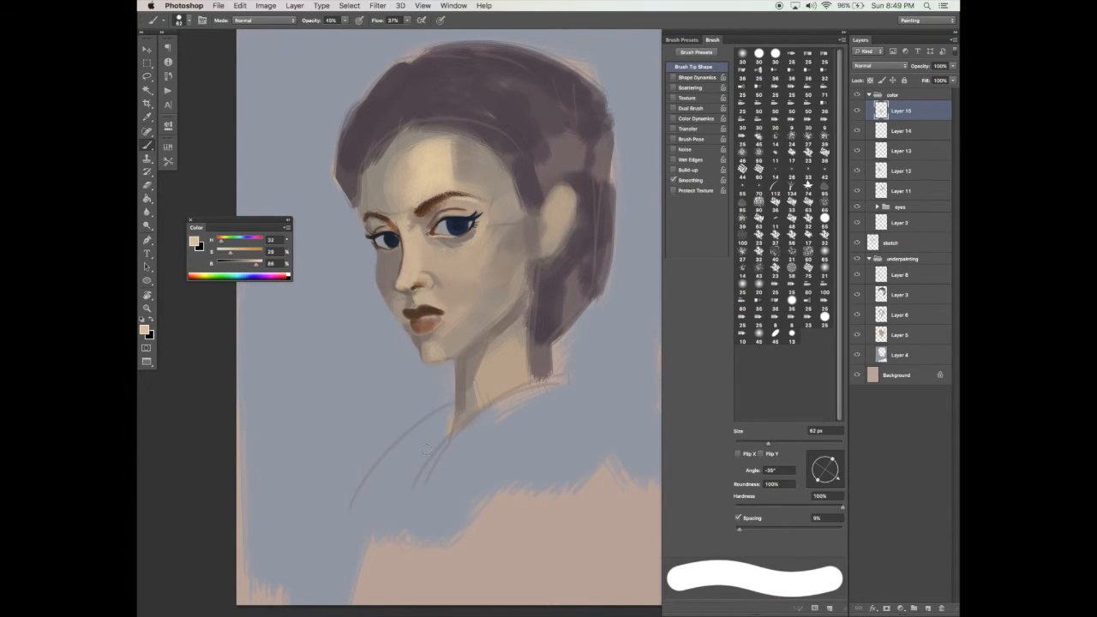
# On a new layer, blend sampled skin tones over the cheek and jaw with an 84 px brush at 23% opacity
pyautogui.click(781, 444)
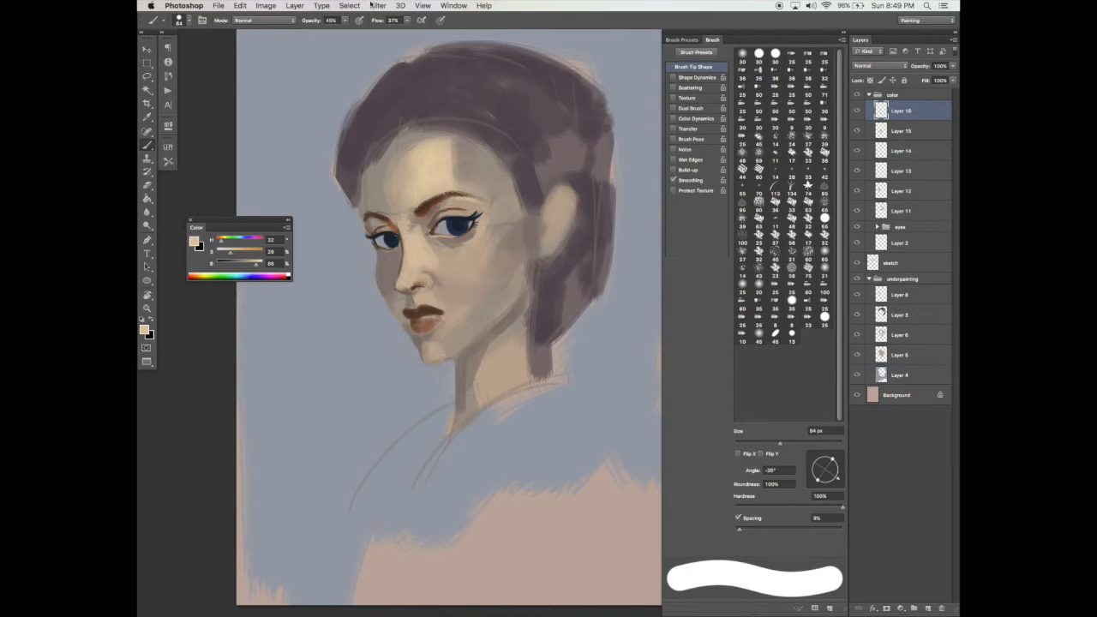
pyautogui.click(344, 19)
pyautogui.moveTo(346, 30); pyautogui.dragTo(343, 29)
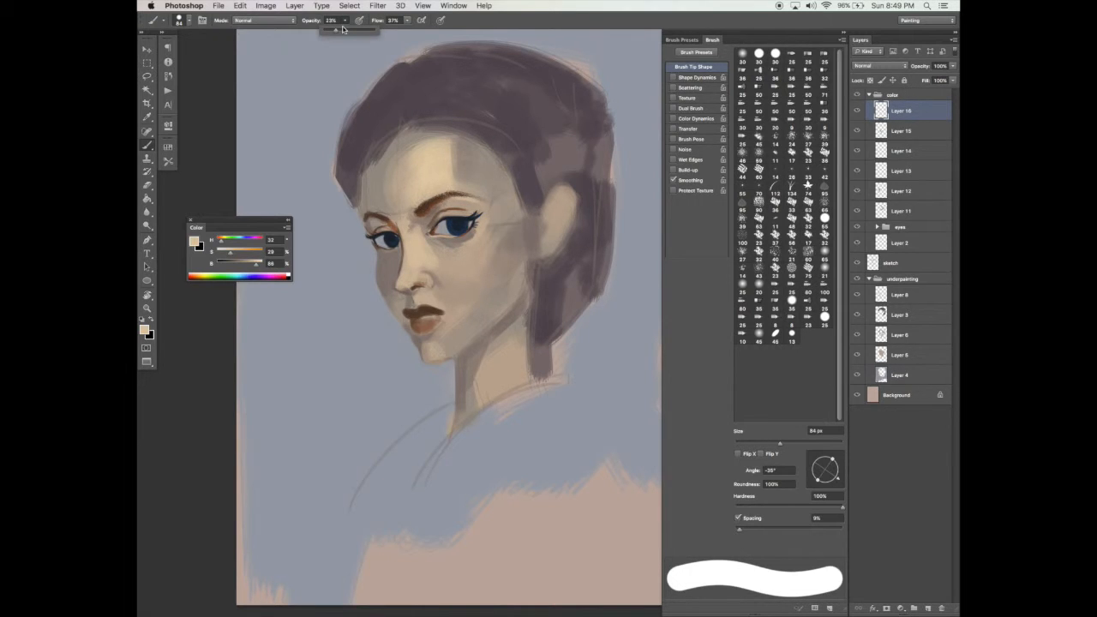
pyautogui.click(445, 257)
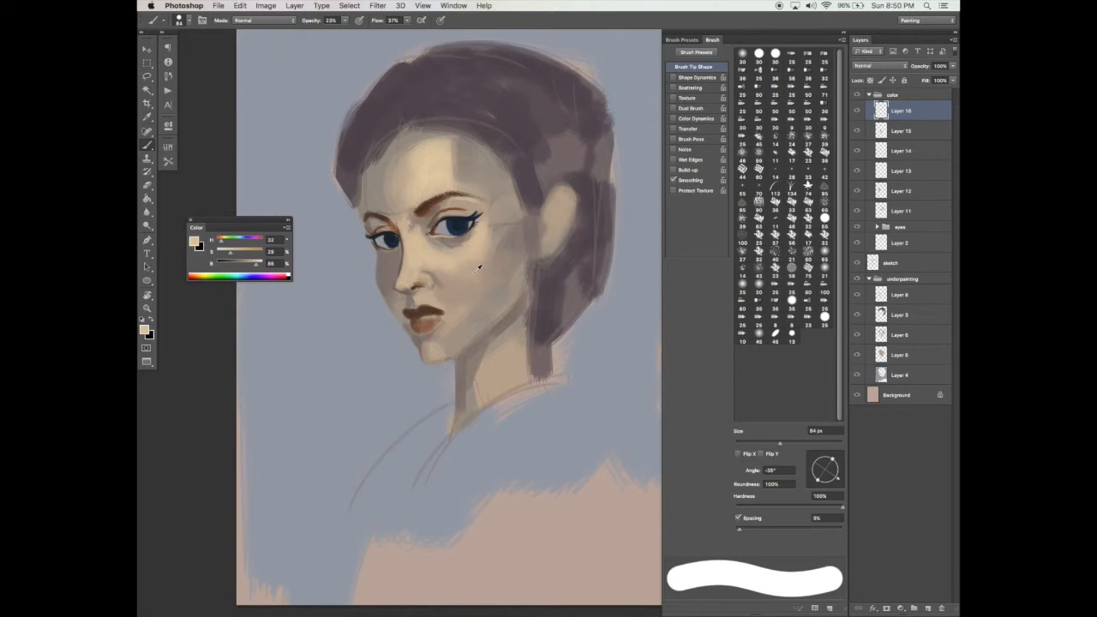
pyautogui.keyDown('alt'); pyautogui.click(485, 238); pyautogui.keyUp('alt')
pyautogui.keyDown('alt'); pyautogui.click(425, 324); pyautogui.keyUp('alt')
pyautogui.moveTo(530, 280); pyautogui.dragTo(527, 291)
# Enlarge the brush to 107 px and blend sampled light and mid skin tones over the cheek, jaw and ear
pyautogui.keyDown('alt'); pyautogui.click(418, 238); pyautogui.keyUp('alt')
pyautogui.click(790, 443)
pyautogui.keyDown('alt'); pyautogui.click(526, 255); pyautogui.keyUp('alt')
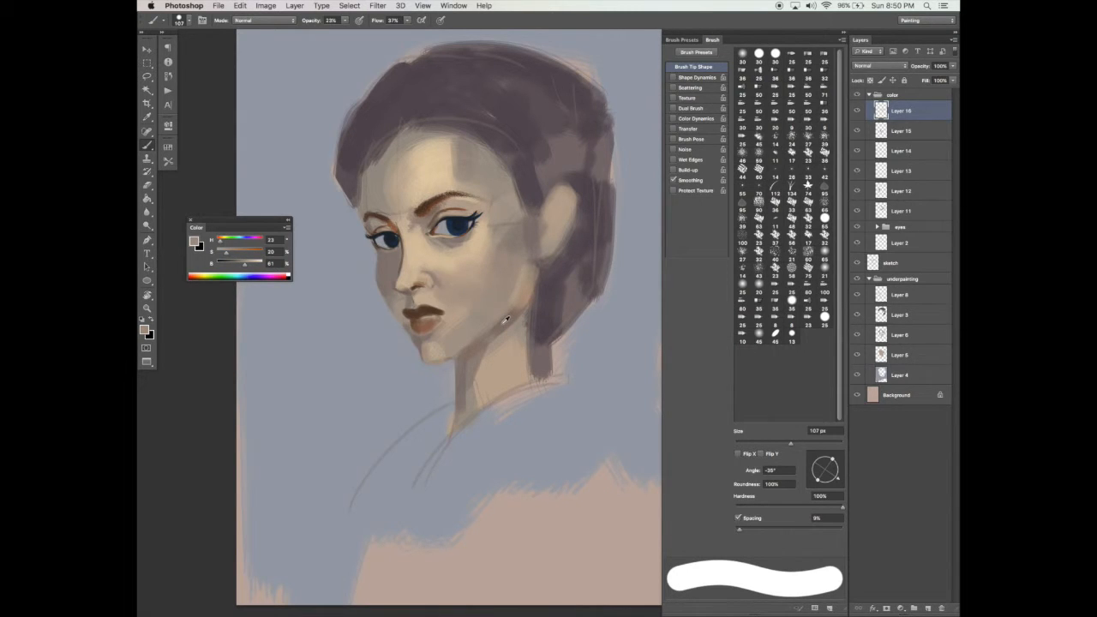
pyautogui.keyDown('alt'); pyautogui.click(498, 277); pyautogui.keyUp('alt')
pyautogui.keyDown('alt'); pyautogui.click(429, 240); pyautogui.keyUp('alt')
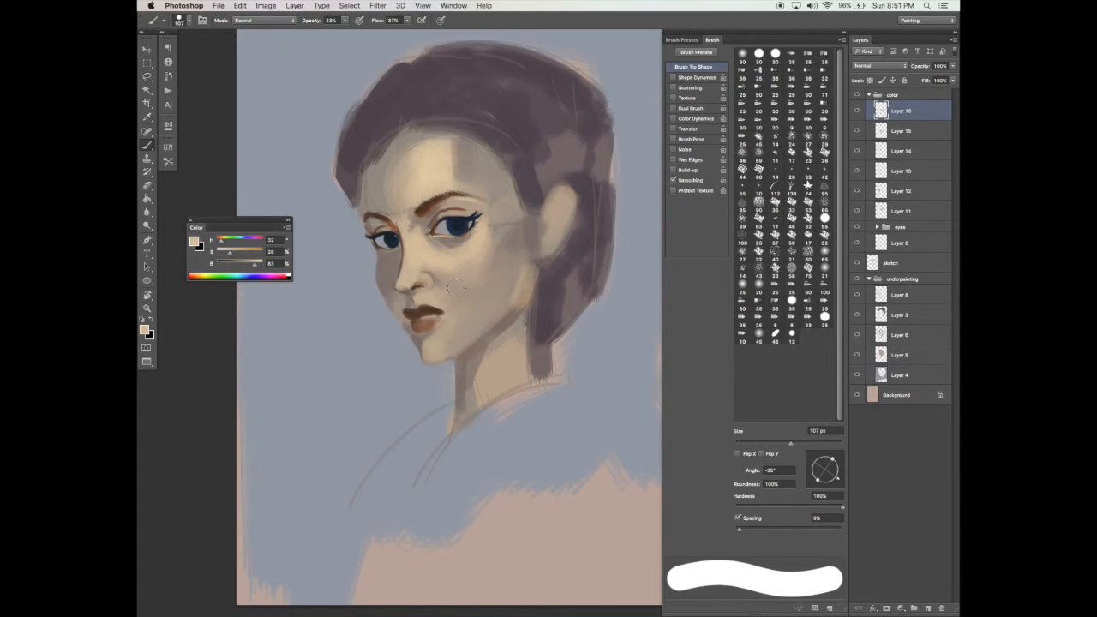
pyautogui.moveTo(557, 192); pyautogui.dragTo(555, 198)
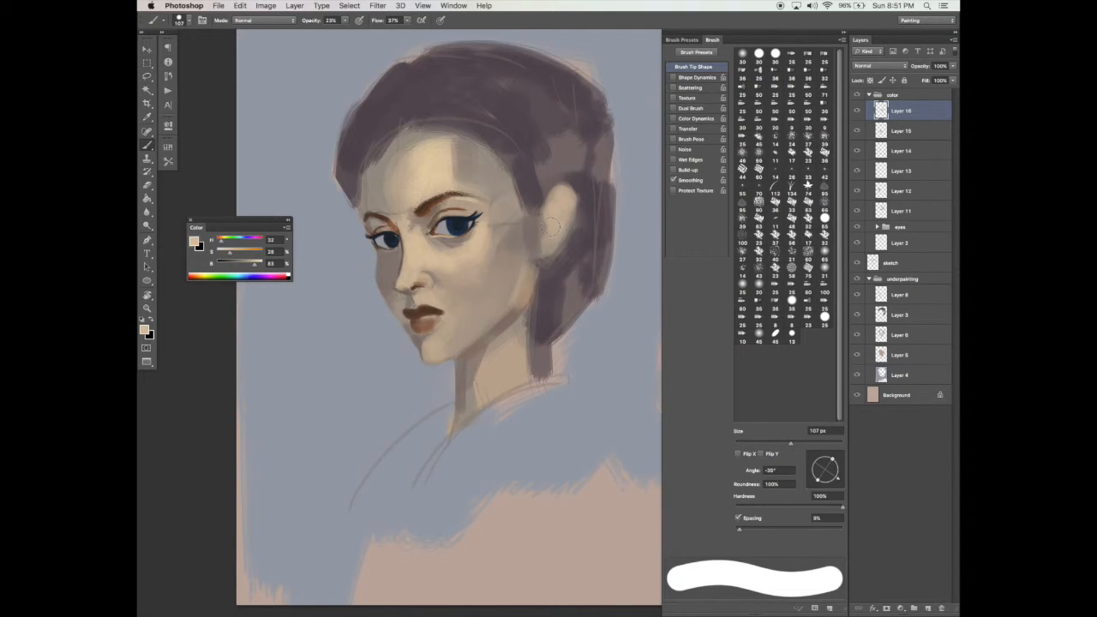
# Add a new layer and repaint the hairline over the forehead in sampled hair purple, using a 183 px brush at 80% opacity
pyautogui.click(928, 608)
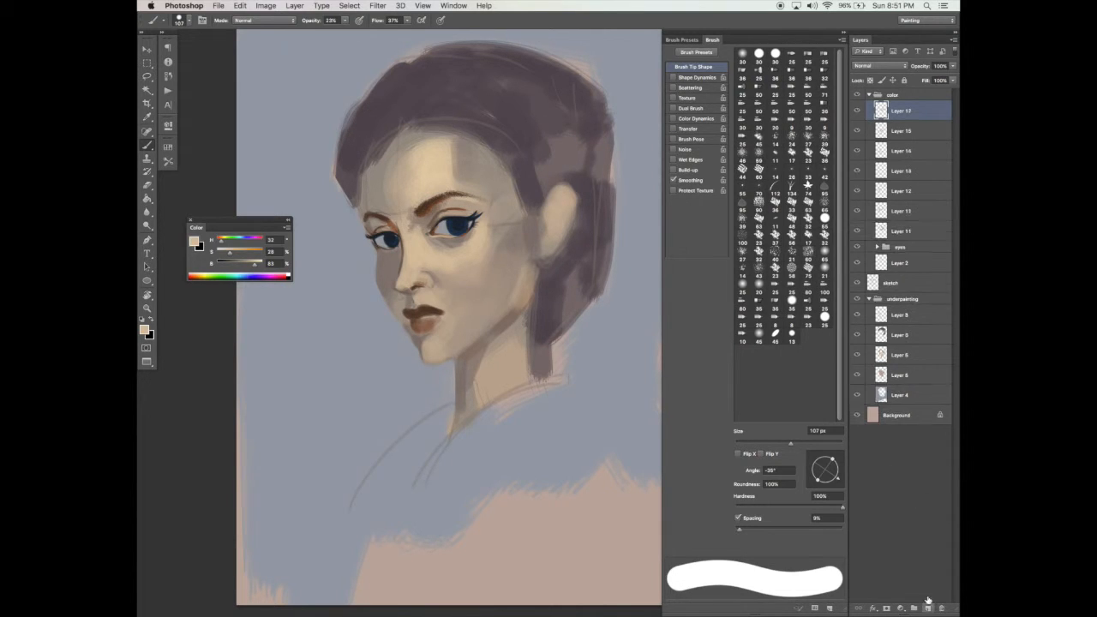
pyautogui.moveTo(345, 21); pyautogui.dragTo(392, 29)
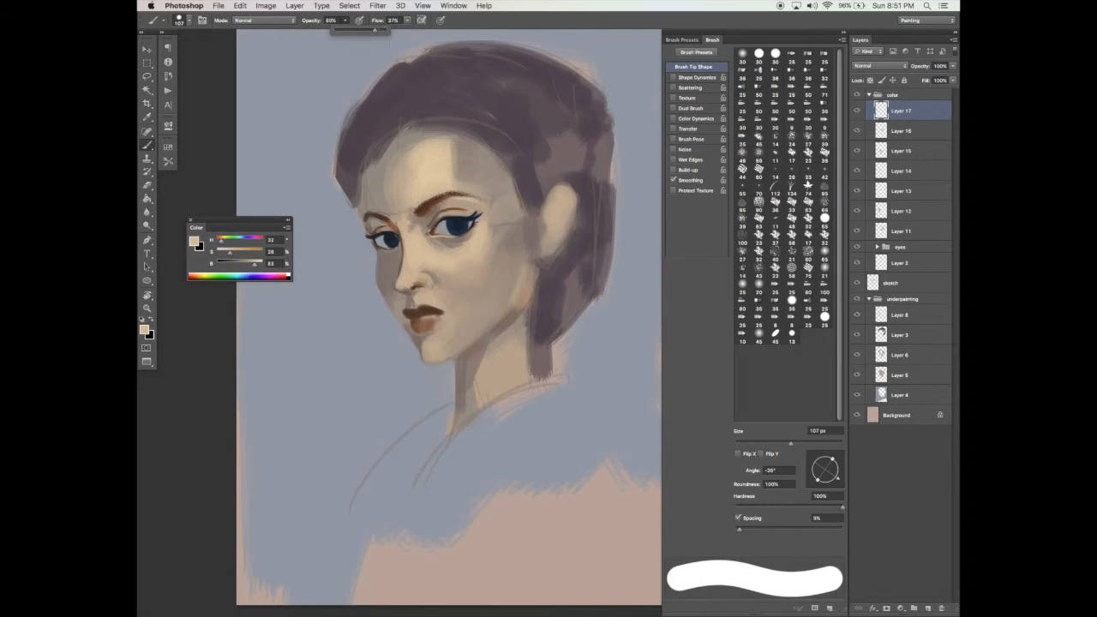
pyautogui.keyDown('alt'); pyautogui.click(388, 80); pyautogui.keyUp('alt')
pyautogui.moveTo(359, 179)
pyautogui.mouseDown()
pyautogui.moveTo(398, 115)
pyautogui.moveTo(365, 169)
pyautogui.moveTo(440, 100)
pyautogui.mouseUp()
pyautogui.moveTo(809, 440); pyautogui.dragTo(811, 443)
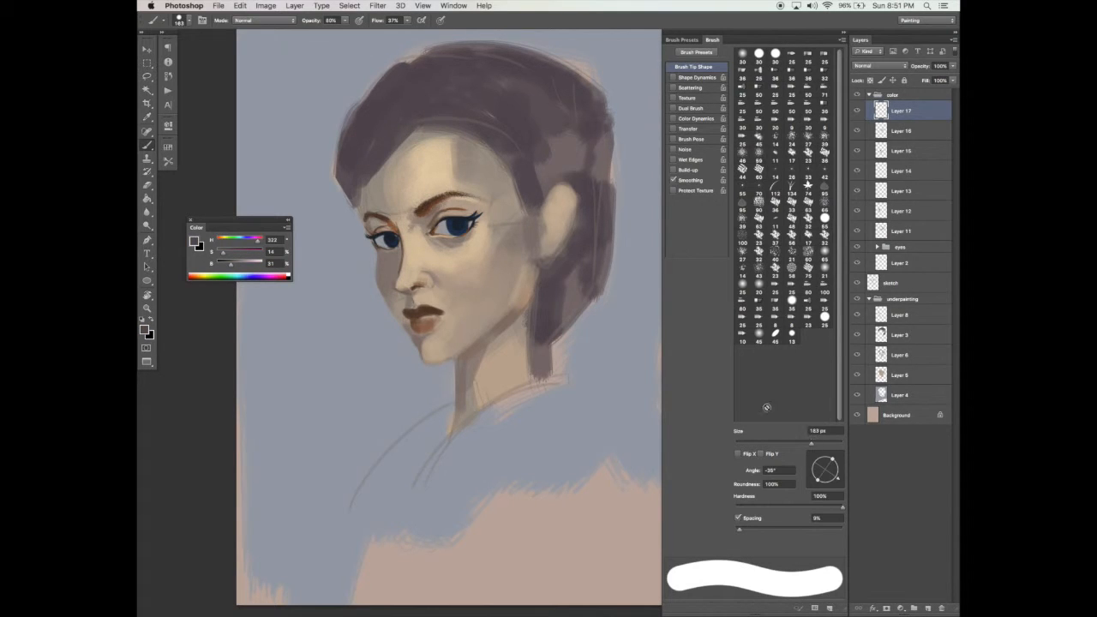
pyautogui.moveTo(367, 180)
pyautogui.mouseDown()
pyautogui.moveTo(447, 83)
pyautogui.moveTo(405, 133)
pyautogui.moveTo(492, 89)
pyautogui.moveTo(425, 122)
pyautogui.moveTo(516, 122)
pyautogui.moveTo(486, 140)
pyautogui.moveTo(540, 178)
pyautogui.moveTo(524, 199)
pyautogui.mouseUp()
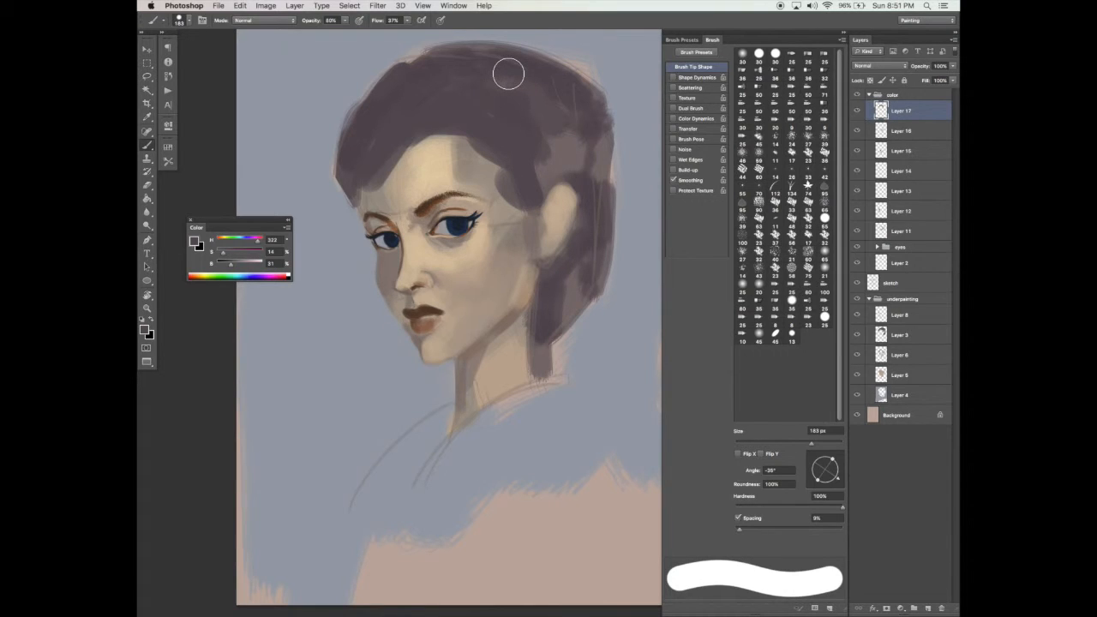
# Extend the hair mass behind the head and down to a rounded curl at the nape
pyautogui.moveTo(559, 316)
pyautogui.mouseDown()
pyautogui.moveTo(585, 265)
pyautogui.moveTo(543, 343)
pyautogui.moveTo(560, 355)
pyautogui.mouseUp()
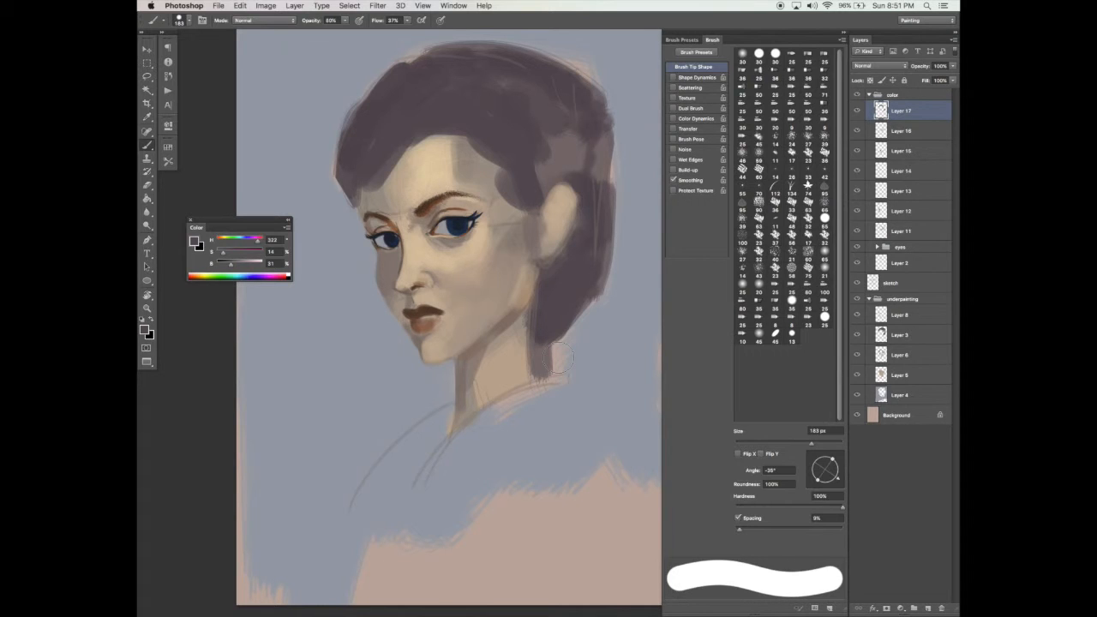
pyautogui.moveTo(612, 153); pyautogui.dragTo(620, 213)
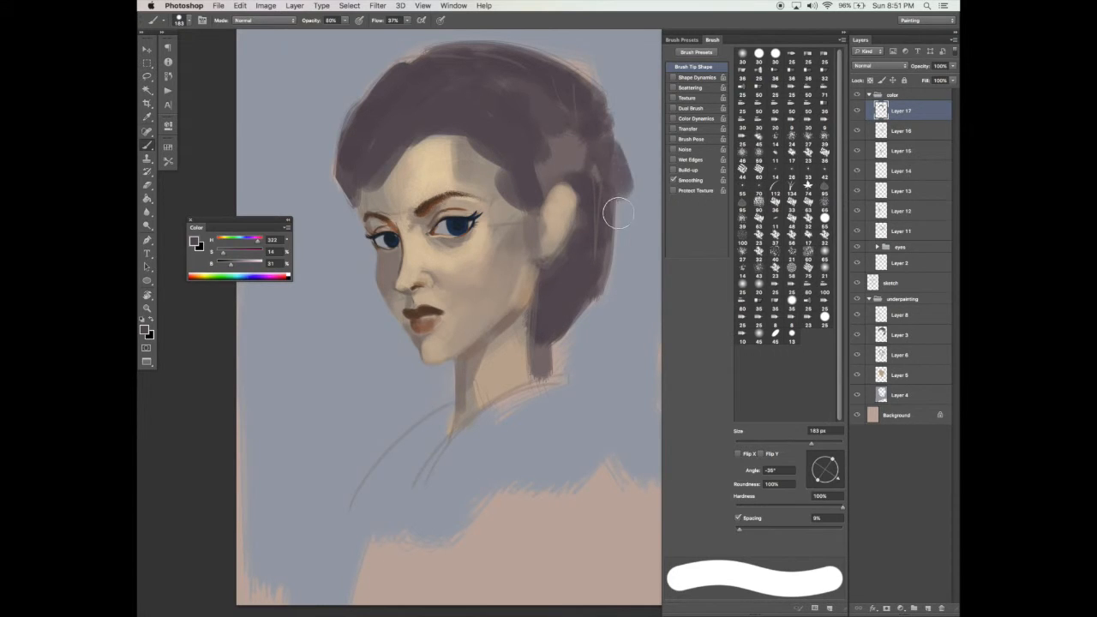
pyautogui.moveTo(594, 302)
pyautogui.mouseDown()
pyautogui.moveTo(564, 365)
pyautogui.moveTo(576, 371)
pyautogui.mouseUp()
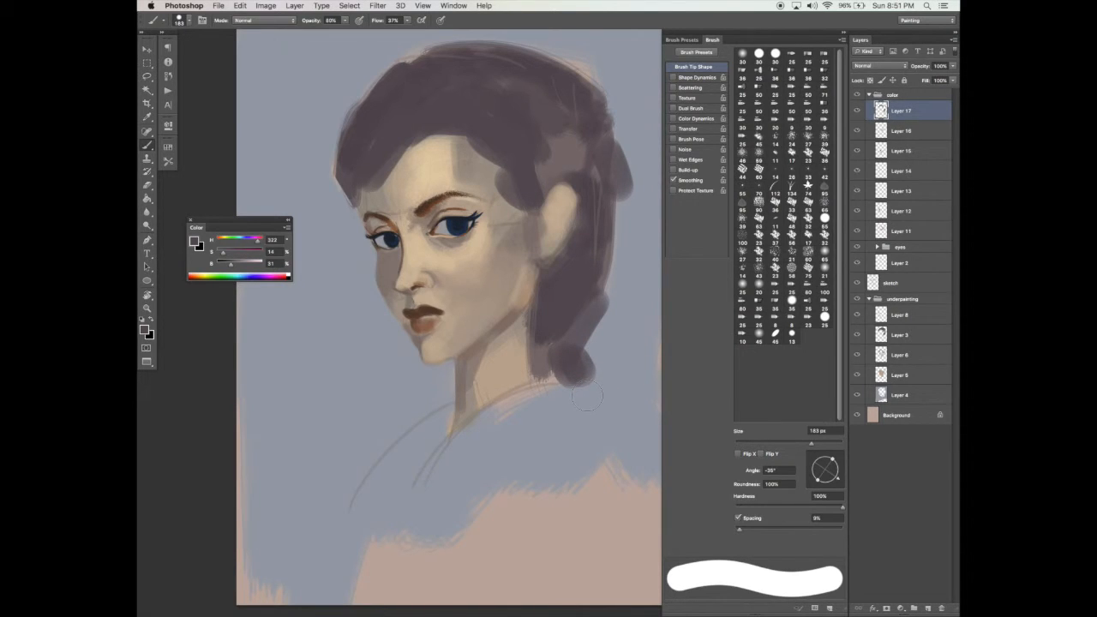
# Flatten the brush tip into a narrow angled ellipse and add a new layer
pyautogui.moveTo(833, 459); pyautogui.dragTo(827, 469)
pyautogui.moveTo(838, 478); pyautogui.dragTo(833, 485)
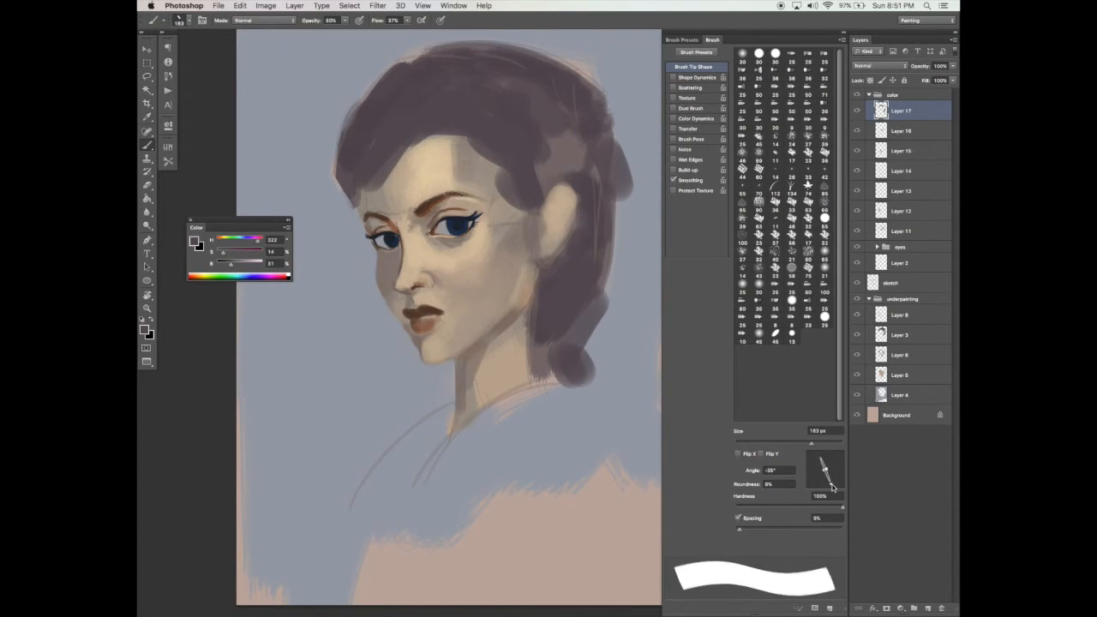
pyautogui.click(922, 603)
# Reduce the flat brush to 94 px, undo the trial stroke by the far temple, and save the painting
pyautogui.moveTo(811, 443); pyautogui.dragTo(798, 443)
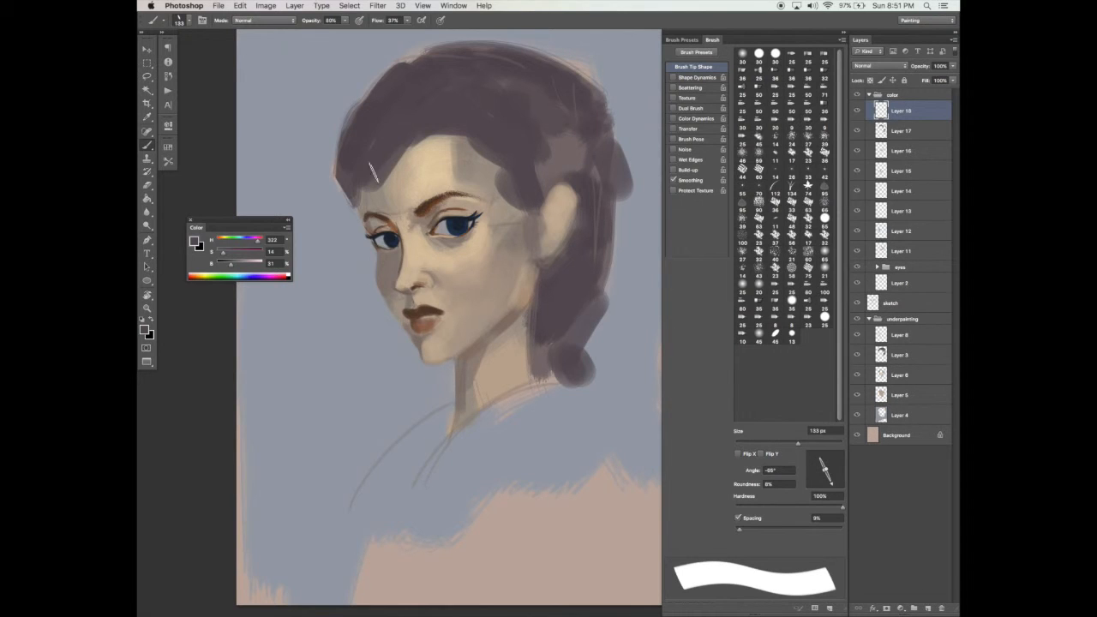
pyautogui.moveTo(360, 203); pyautogui.dragTo(365, 225)
pyautogui.moveTo(798, 443); pyautogui.dragTo(785, 443)
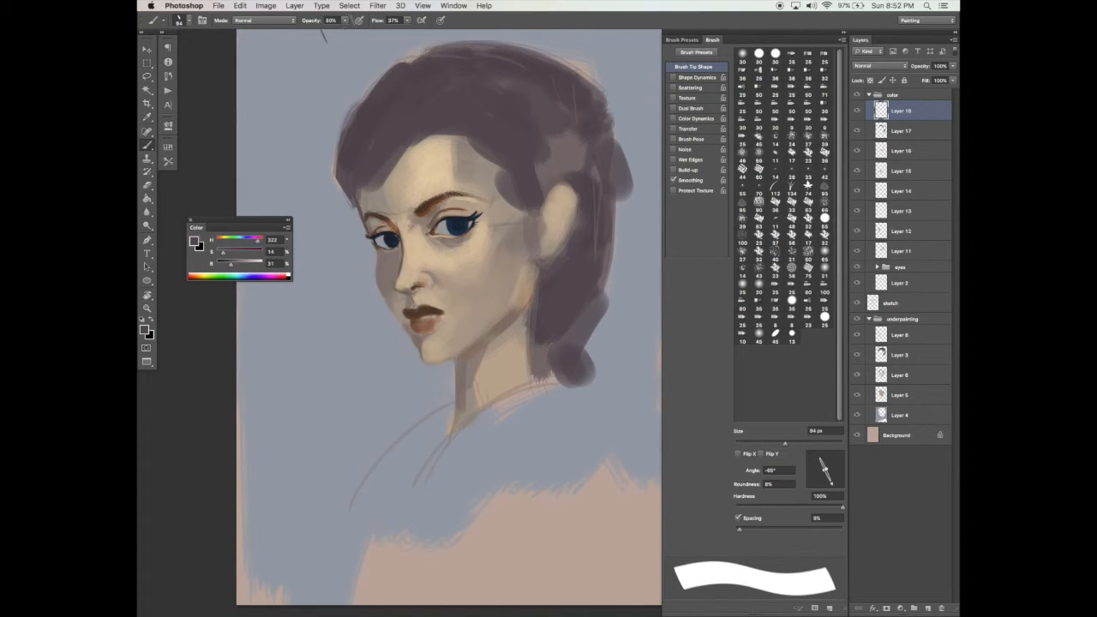
pyautogui.press('super+z')
pyautogui.press('super+s')
# Outline the far cheek below the eye with a 60 px flat brush at 52% opacity and a -102° angle
pyautogui.click(346, 21)
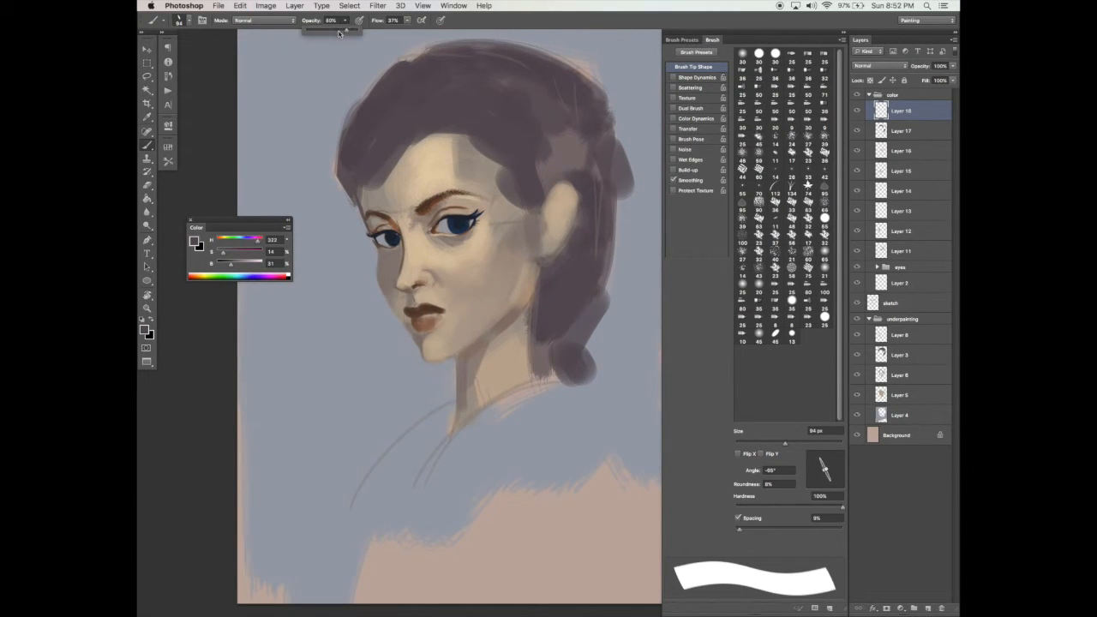
pyautogui.moveTo(340, 31); pyautogui.dragTo(318, 31)
pyautogui.scroll(-3, 363, 159)
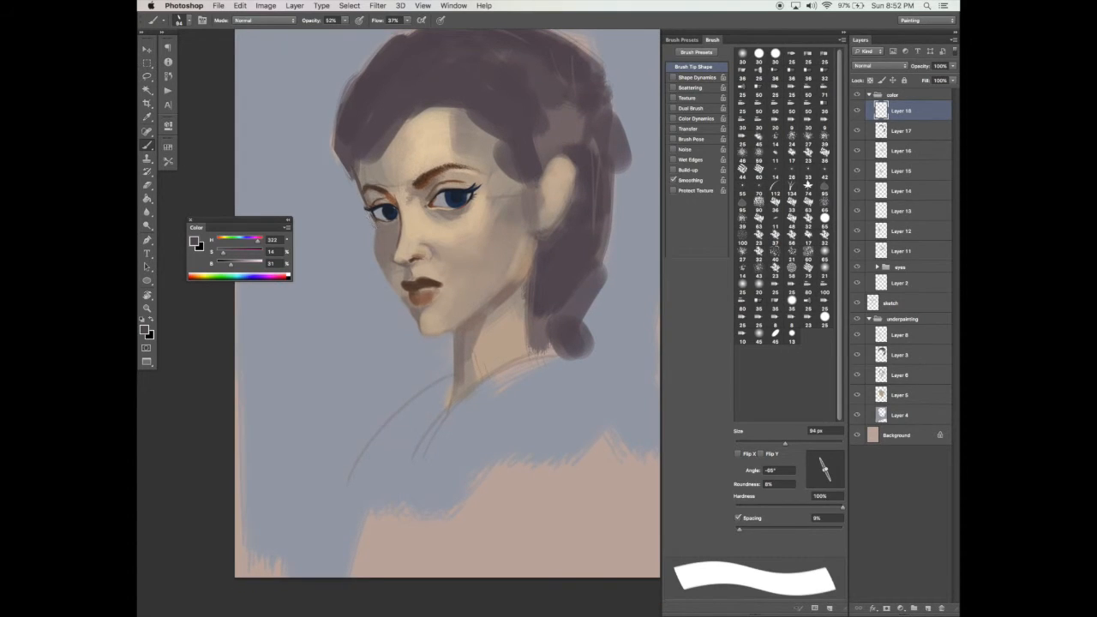
pyautogui.press('[')
pyautogui.press('[')
pyautogui.press('[')
pyautogui.press(']')
pyautogui.moveTo(833, 471); pyautogui.dragTo(823, 487)
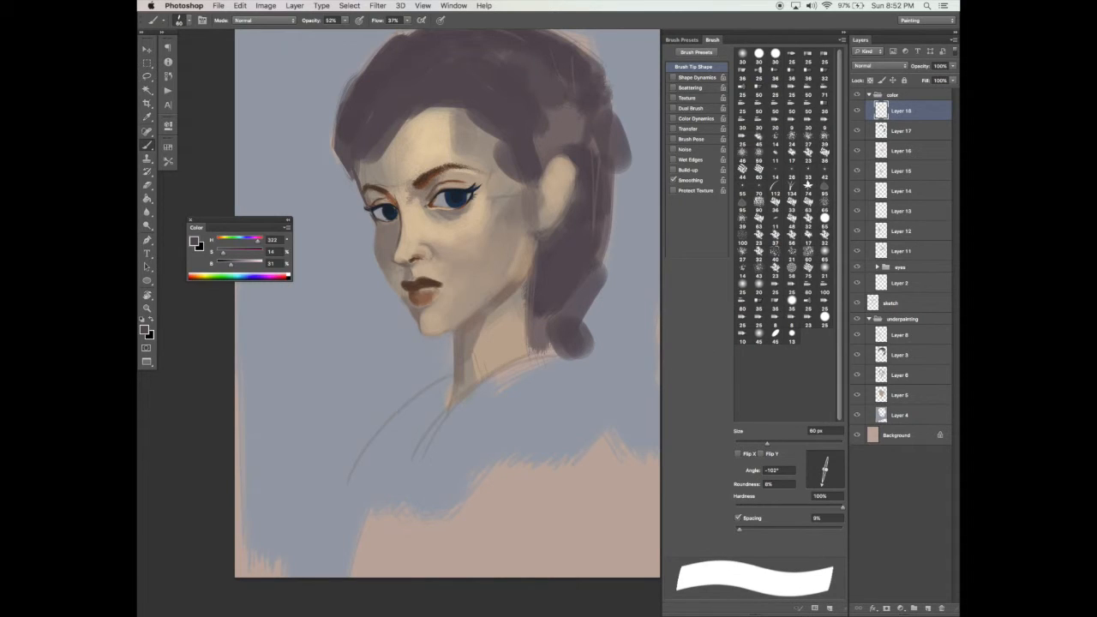
pyautogui.moveTo(376, 224); pyautogui.dragTo(376, 254)
# Continue the thin dark contour down the far cheek to the mouth, tilting the brush tip to follow the face's edge
pyautogui.moveTo(828, 485); pyautogui.dragTo(824, 487)
pyautogui.moveTo(380, 251); pyautogui.dragTo(384, 283)
pyautogui.moveTo(824, 460); pyautogui.dragTo(819, 461)
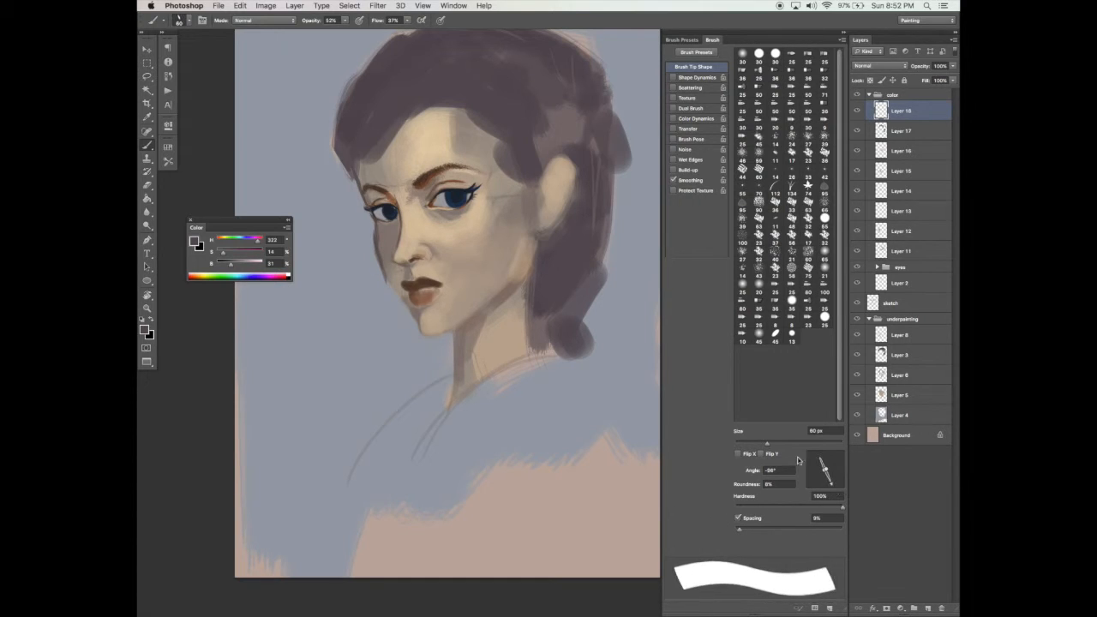
pyautogui.moveTo(388, 278); pyautogui.dragTo(406, 306)
pyautogui.press('e')
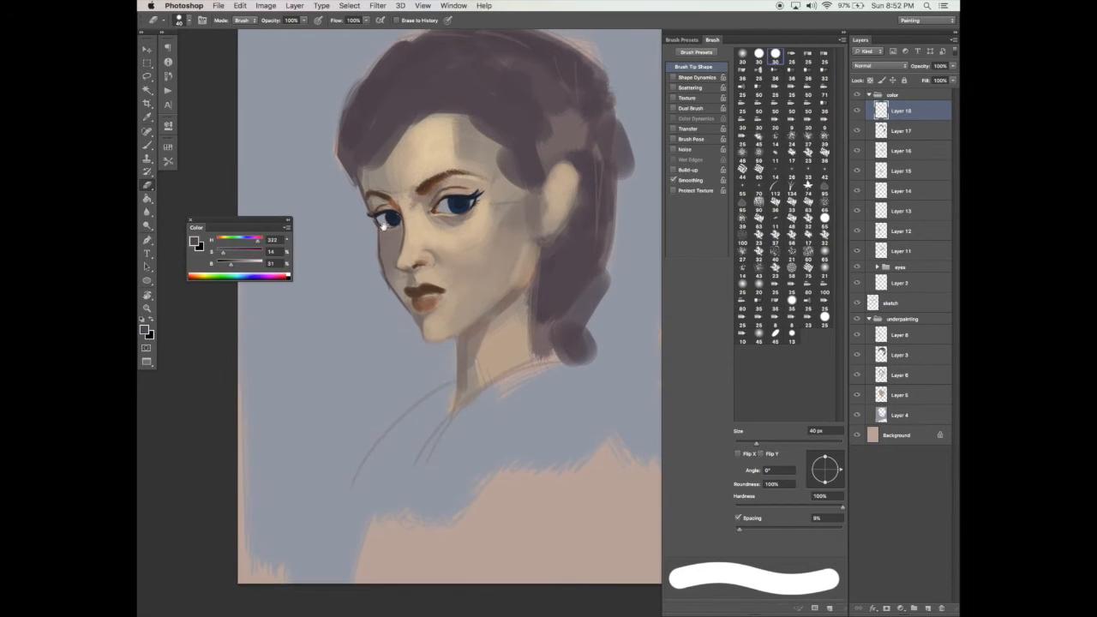
pyautogui.press('b')
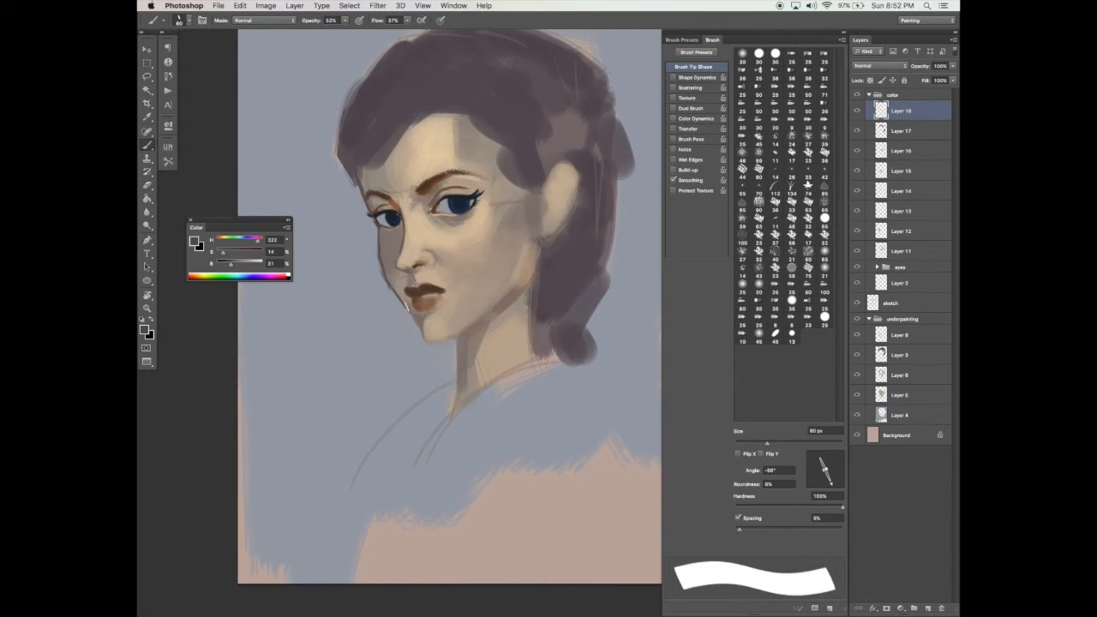
pyautogui.moveTo(393, 292); pyautogui.dragTo(410, 311)
pyautogui.press('super+z')
# Trim the far edge of the cheek and jaw with sampled background blue, using a 44 px brush at 100% roundness
pyautogui.click(759, 444)
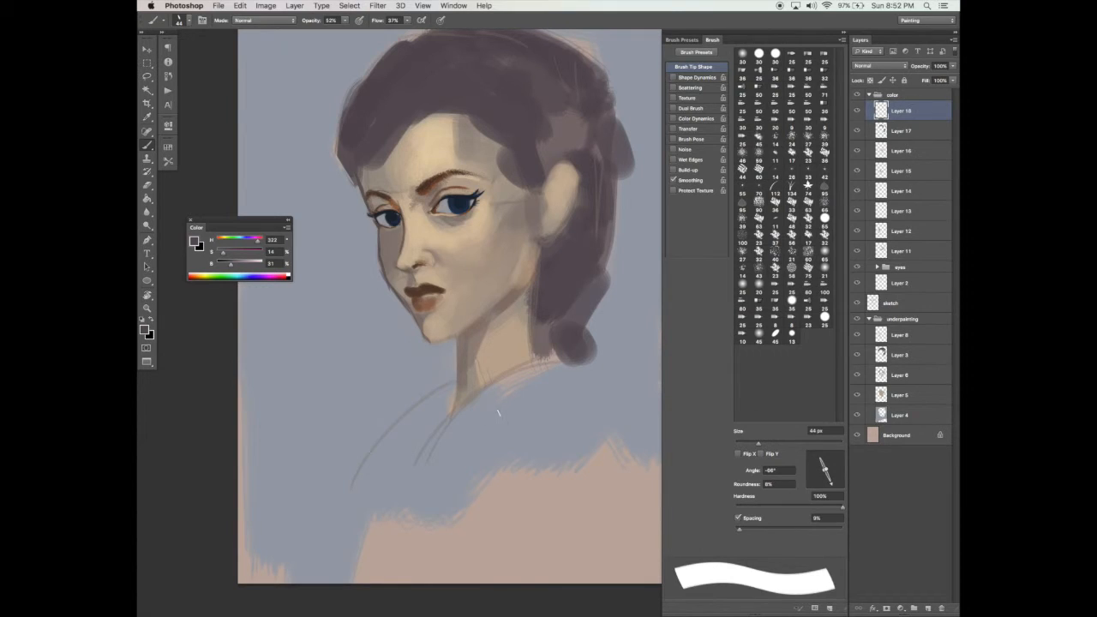
pyautogui.keyDown('alt'); pyautogui.click(408, 336); pyautogui.keyUp('alt')
pyautogui.moveTo(827, 472); pyautogui.dragTo(837, 467)
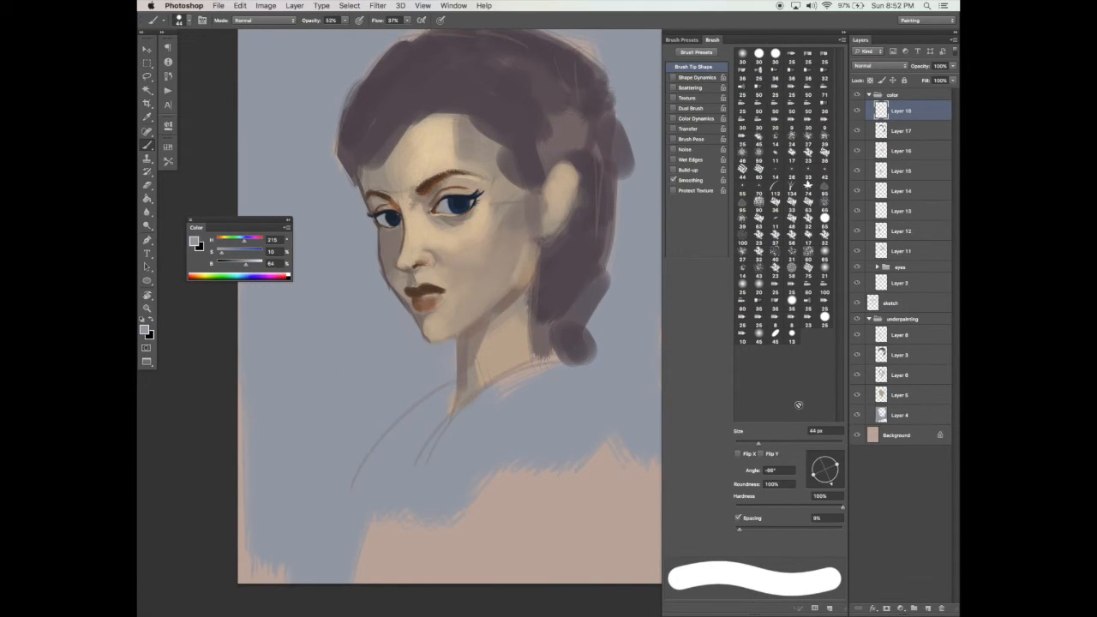
pyautogui.moveTo(357, 185)
pyautogui.mouseDown()
pyautogui.moveTo(370, 216)
pyautogui.moveTo(379, 204)
pyautogui.mouseUp()
pyautogui.press('super+z')
pyautogui.moveTo(379, 260); pyautogui.dragTo(386, 279)
pyautogui.moveTo(393, 287); pyautogui.dragTo(409, 312)
# On a new layer, blend a sampled skin tone over the cheek, jaw and neck with a 193 px brush at 22% opacity
pyautogui.moveTo(460, 166); pyautogui.dragTo(461, 168)
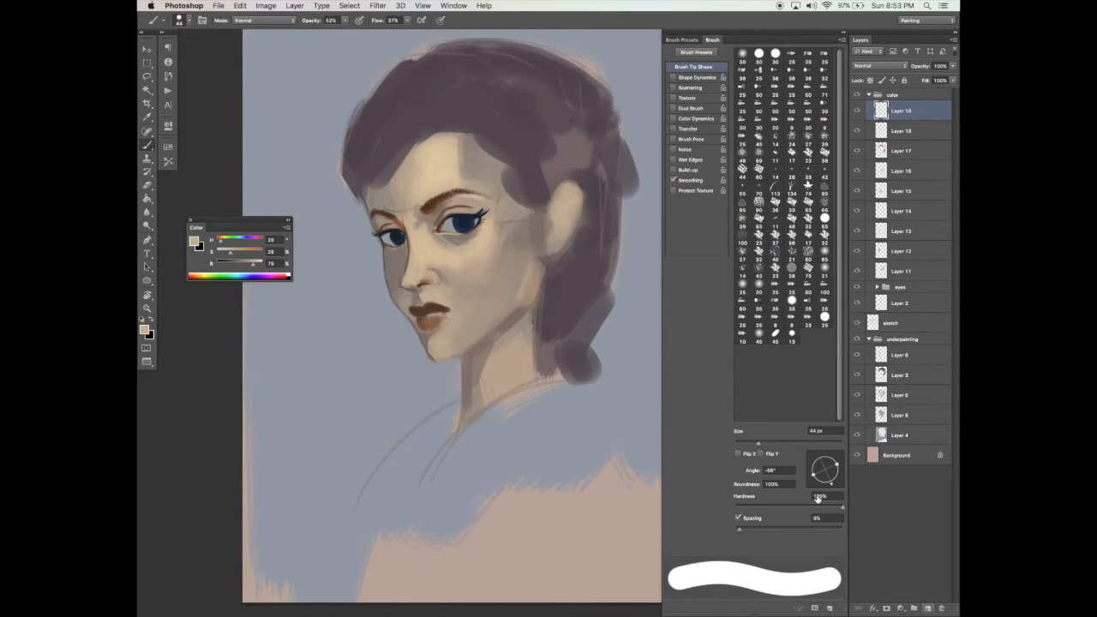
pyautogui.click(787, 444)
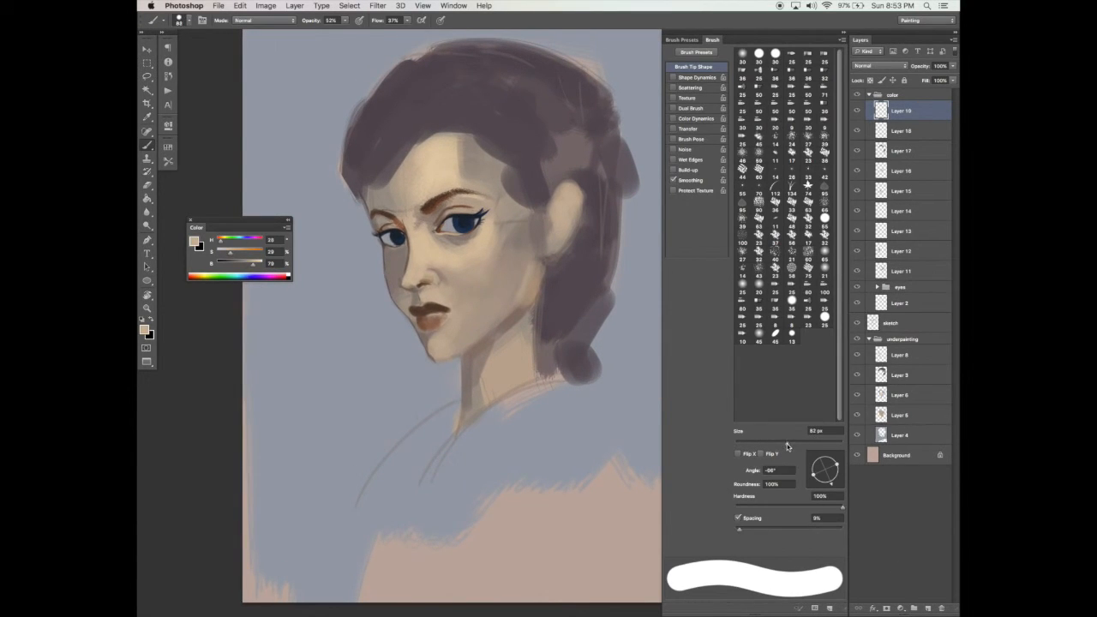
pyautogui.moveTo(345, 21); pyautogui.dragTo(332, 30)
pyautogui.click(813, 444)
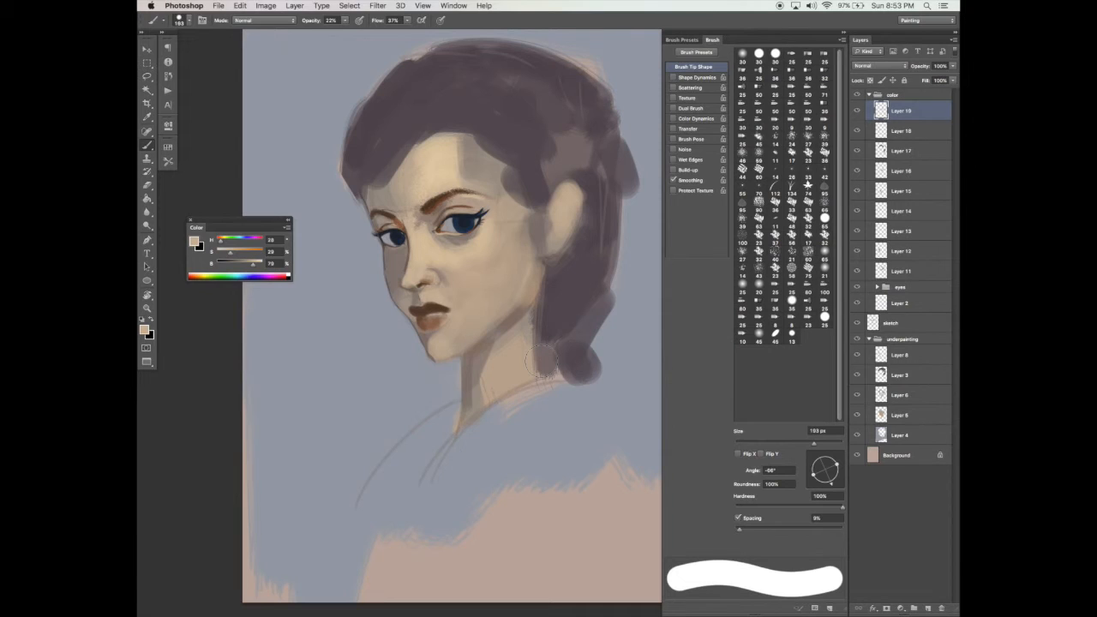
# Reduce the brush to 40 px and paint a sampled light skin tone along the nose bridge by the far eye
pyautogui.moveTo(813, 444); pyautogui.dragTo(771, 443)
pyautogui.press('[')
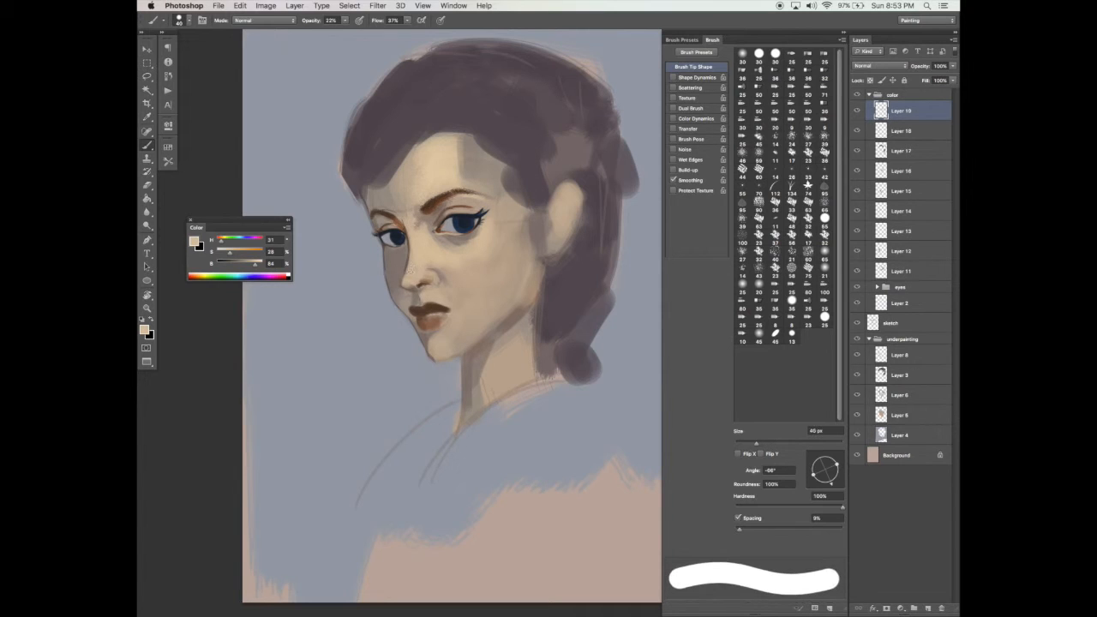
pyautogui.moveTo(409, 245)
pyautogui.mouseDown()
pyautogui.moveTo(410, 268)
pyautogui.moveTo(409, 240)
pyautogui.mouseUp()
# Enlarge the brush to 50 px and blend sampled shadow tones below the near eye
pyautogui.keyDown('alt'); pyautogui.click(444, 237); pyautogui.keyUp('alt')
pyautogui.press(']')
pyautogui.press(']')
pyautogui.press(']')
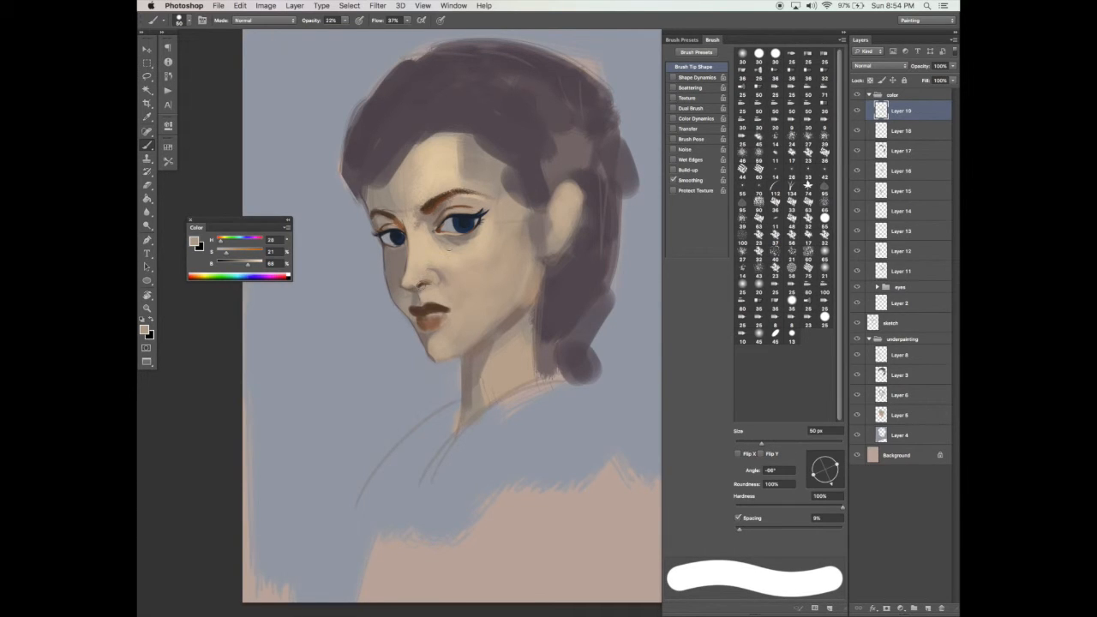
pyautogui.keyDown('alt'); pyautogui.click(454, 241); pyautogui.keyUp('alt')
# Blend sampled shadow tones along the nose bridge and between the brows with a 70 px brush at 40% opacity
pyautogui.keyDown('alt'); pyautogui.click(426, 249); pyautogui.keyUp('alt')
pyautogui.keyDown('alt'); pyautogui.click(421, 257); pyautogui.keyUp('alt')
pyautogui.press(']')
pyautogui.keyDown('alt'); pyautogui.click(417, 233); pyautogui.keyUp('alt')
pyautogui.keyDown('alt'); pyautogui.click(422, 213); pyautogui.keyUp('alt')
pyautogui.press('[')
pyautogui.moveTo(345, 20); pyautogui.dragTo(355, 30)
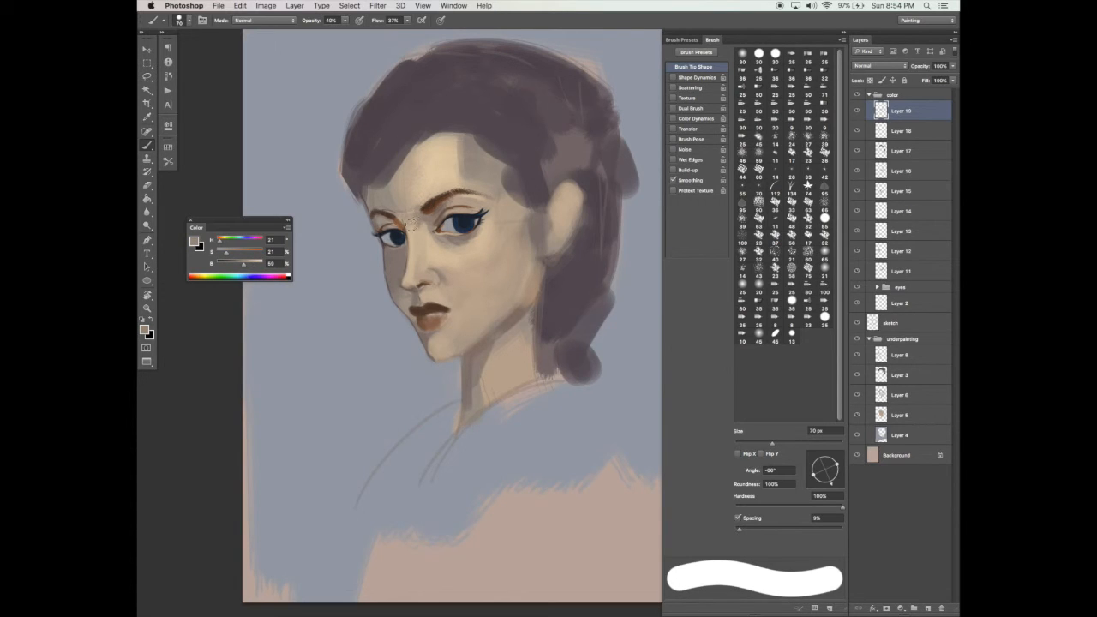
pyautogui.moveTo(422, 213); pyautogui.dragTo(431, 208)
# Enlarge the brush to 100 px and blend sampled light skin tone over the forehead
pyautogui.press(']')
pyautogui.moveTo(405, 174); pyautogui.dragTo(404, 204)
pyautogui.keyDown('alt'); pyautogui.click(430, 155); pyautogui.keyUp('alt')
pyautogui.press(']')
pyautogui.moveTo(417, 152); pyautogui.dragTo(427, 177)
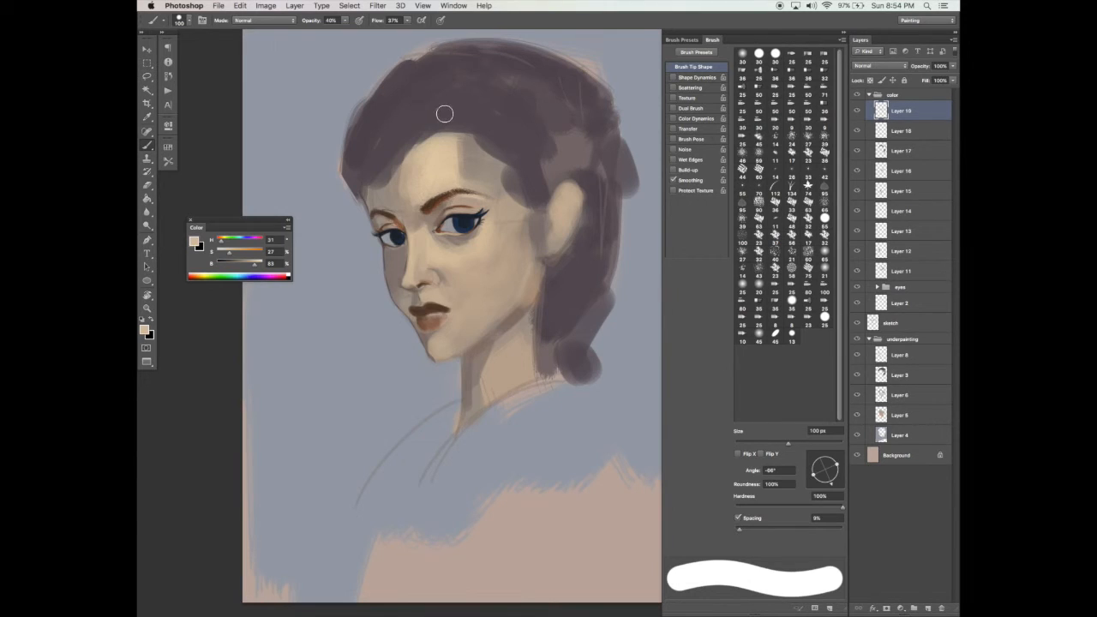
# Reduce the brush to 60 px and refine the nose bridge beside the near eye with sampled midtones
pyautogui.keyDown('alt'); pyautogui.click(424, 232); pyautogui.keyUp('alt')
pyautogui.press('[')
pyautogui.press('[')
pyautogui.press('[')
pyautogui.keyDown('alt'); pyautogui.click(420, 221); pyautogui.keyUp('alt')
pyautogui.press(']')
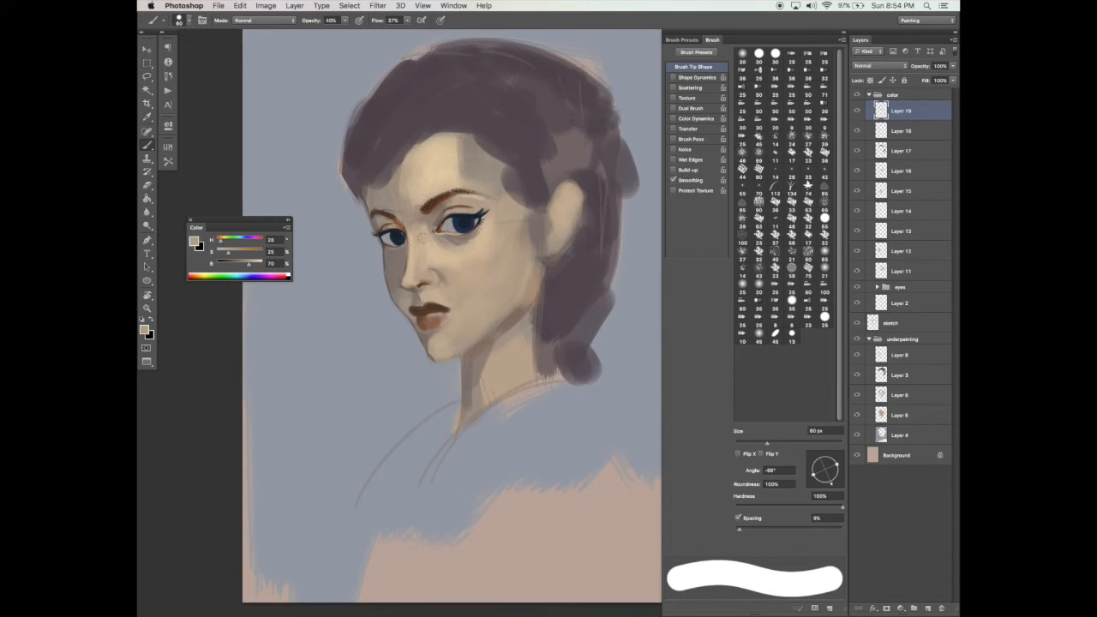
# Blend sampled skin tones around the near eye with a 90 px brush and a 40 px brush
pyautogui.keyDown('alt'); pyautogui.click(492, 225); pyautogui.keyUp('alt')
pyautogui.press(']')
pyautogui.press(']')
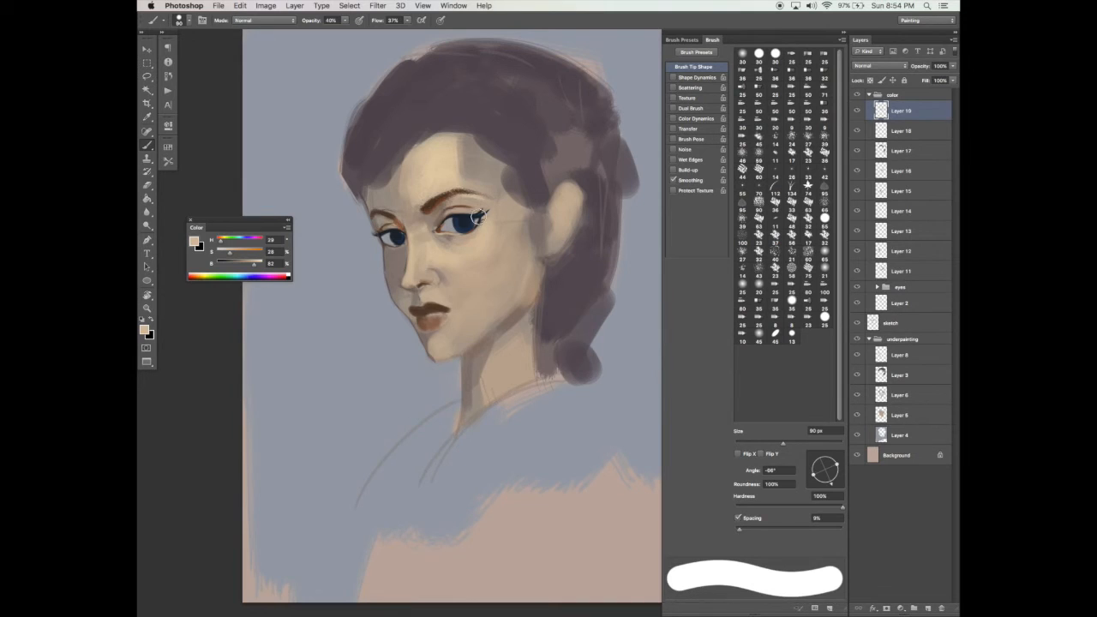
pyautogui.keyDown('alt'); pyautogui.click(449, 237); pyautogui.keyUp('alt')
pyautogui.press('[')
pyautogui.press('[')
pyautogui.press('[')
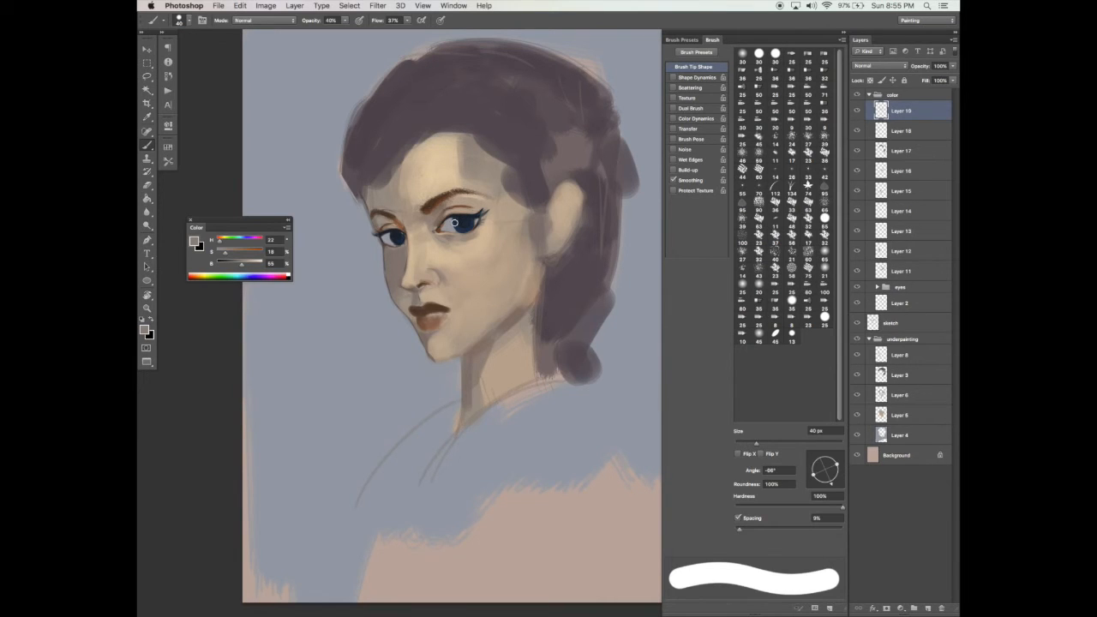
# Add a new layer for highlights and set up a 48 px brush with Shape Dynamics enabled
pyautogui.click(928, 608)
pyautogui.moveTo(756, 444); pyautogui.dragTo(760, 444)
pyautogui.click(254, 264)
pyautogui.click(674, 77)
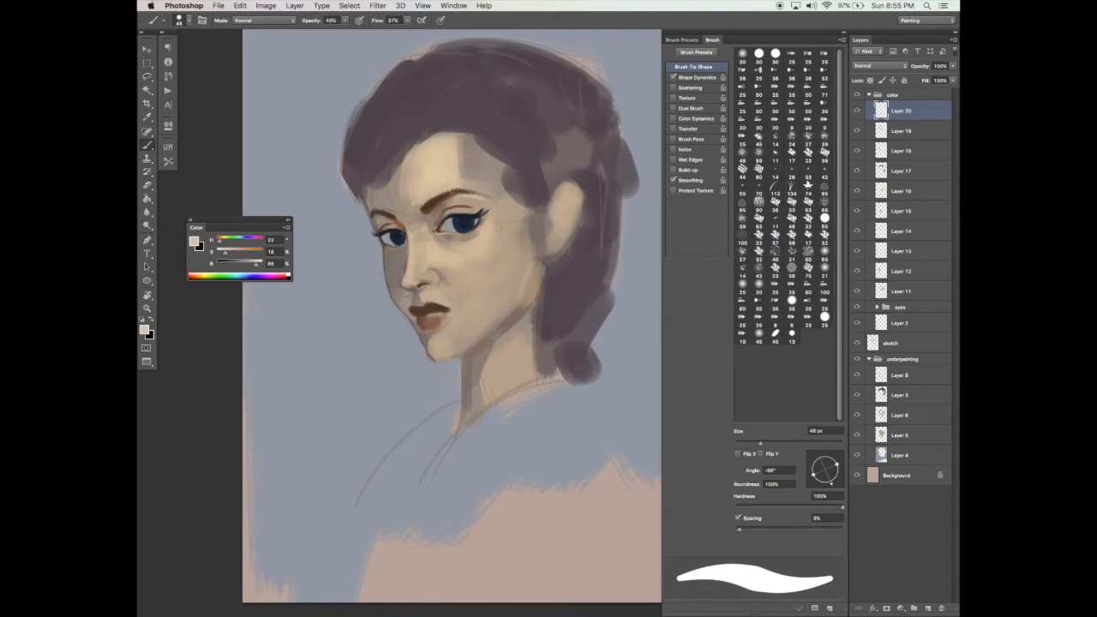
# Mix a pale peach at 23% saturation and 100% brightness, and paint highlights on the nose tip and lower lip at higher opacity
pyautogui.click(263, 264)
pyautogui.click(218, 253)
pyautogui.click(346, 21)
pyautogui.click(368, 32)
pyautogui.press('super+z')
pyautogui.click(227, 253)
pyautogui.click(437, 318)
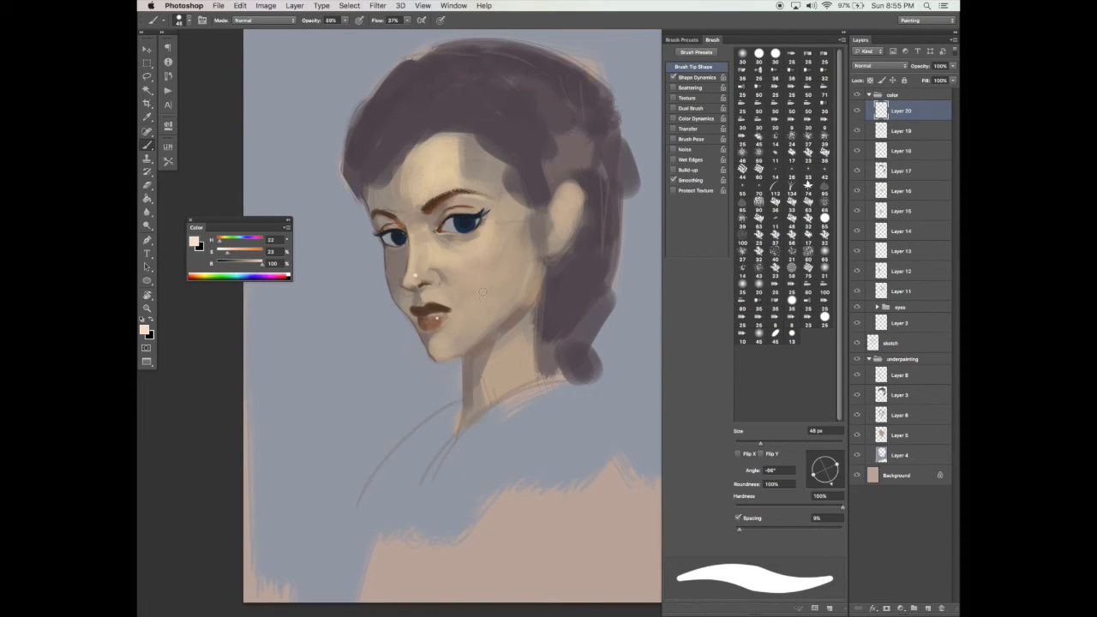
# Add another layer on top of the color group, save the file, and set a 38 px brush without Shape Dynamics
pyautogui.click(931, 608)
pyautogui.press('super+s')
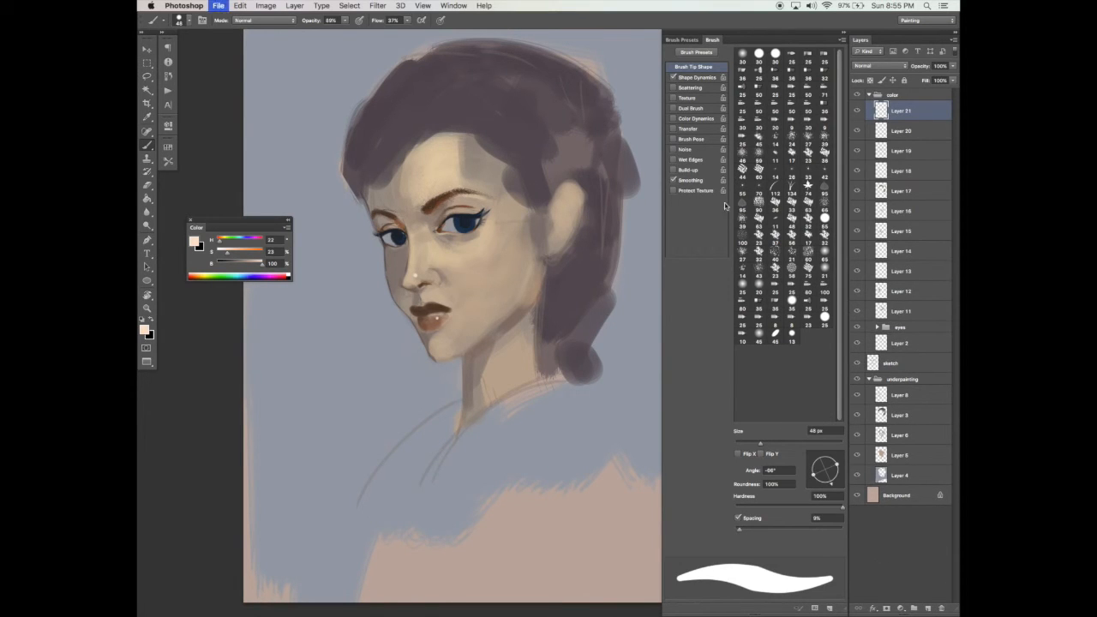
pyautogui.click(674, 77)
pyautogui.moveTo(761, 443); pyautogui.dragTo(755, 443)
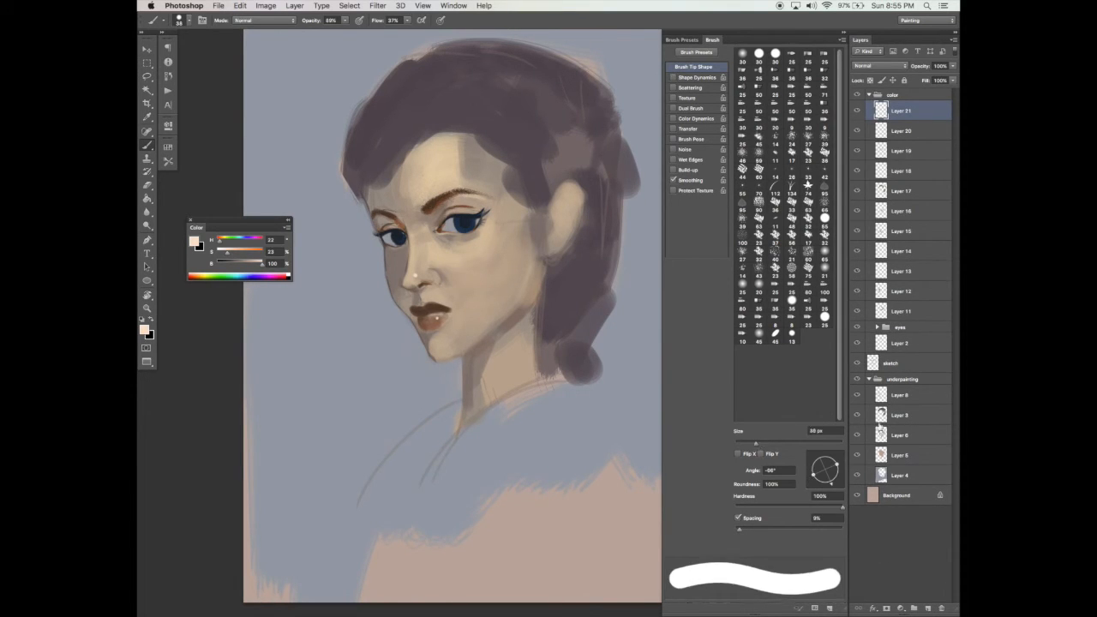
# Add a new layer at the top of the eyes group, save the file, and reduce the brush to 35 px
pyautogui.click(900, 343)
pyautogui.click(878, 328)
pyautogui.click(908, 343)
pyautogui.click(931, 608)
pyautogui.press('super+s')
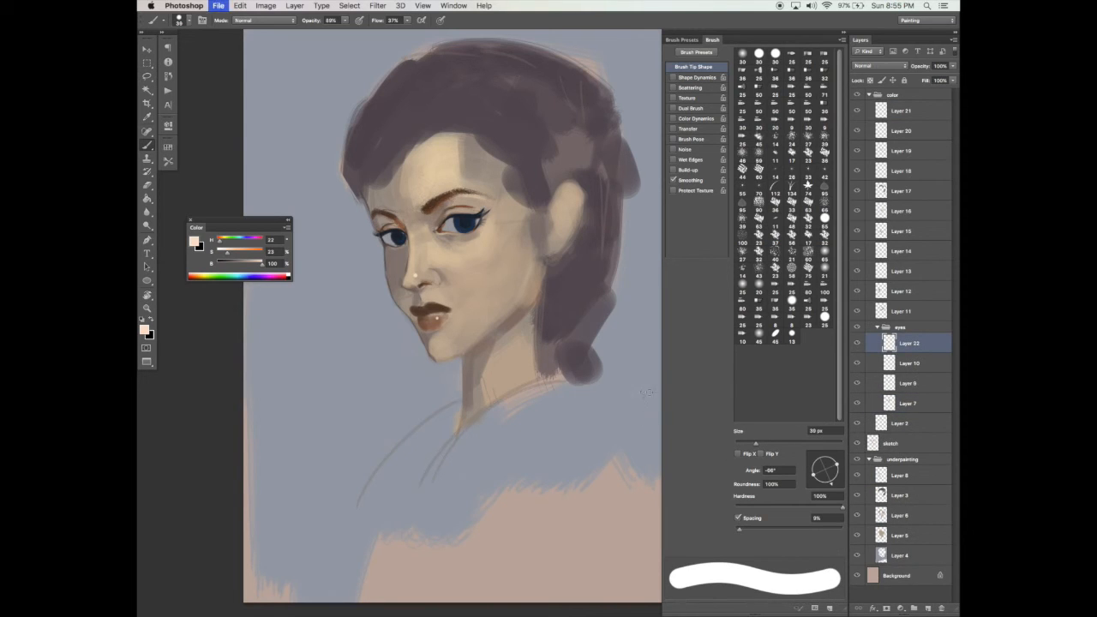
pyautogui.click(756, 444)
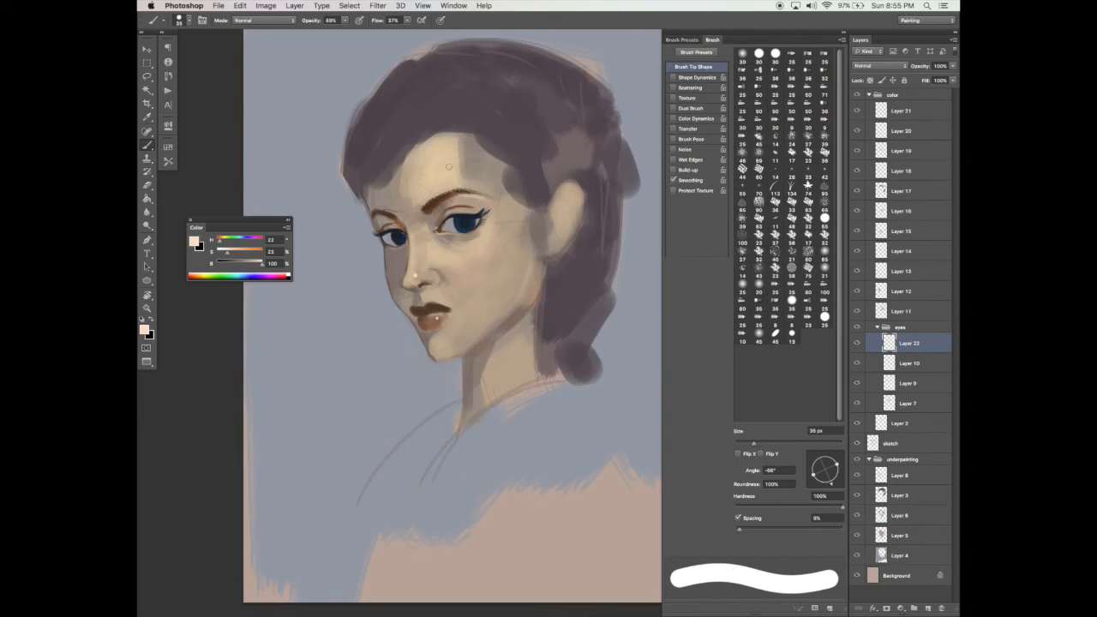
# Darken the outer corner of the near eye with sampled dark brown, using a 25 px brush at 51% opacity, and save the file
pyautogui.keyDown('alt'); pyautogui.click(444, 223); pyautogui.keyUp('alt')
pyautogui.click(345, 20)
pyautogui.moveTo(346, 30)
pyautogui.mouseDown()
pyautogui.moveTo(332, 31)
pyautogui.moveTo(342, 31)
pyautogui.mouseUp()
pyautogui.click(408, 20)
pyautogui.click(345, 20)
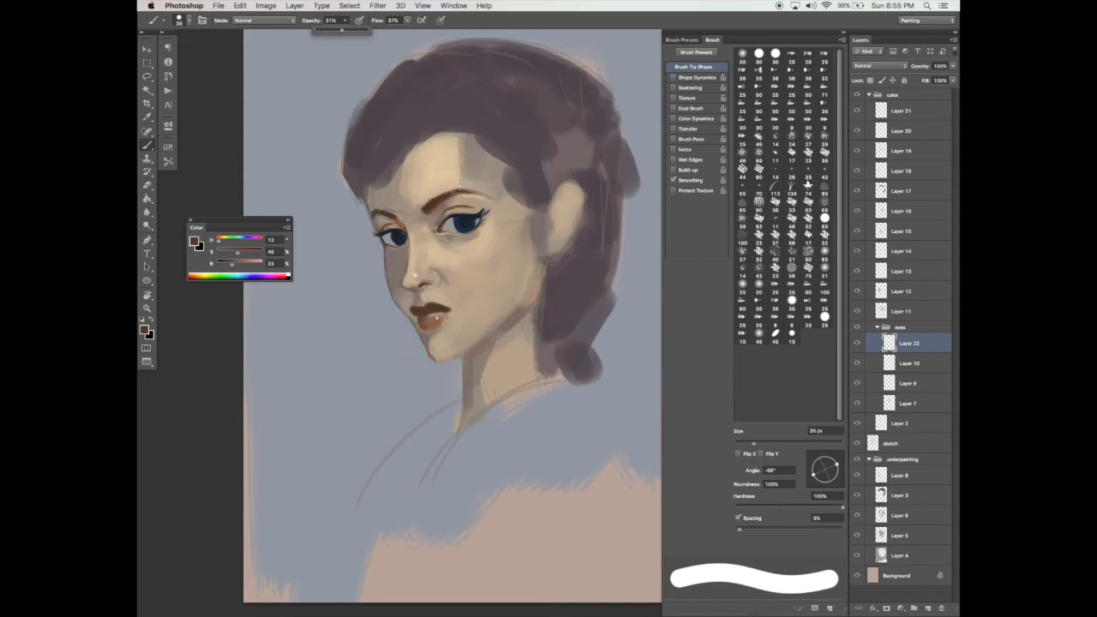
pyautogui.press('[')
pyautogui.press('[')
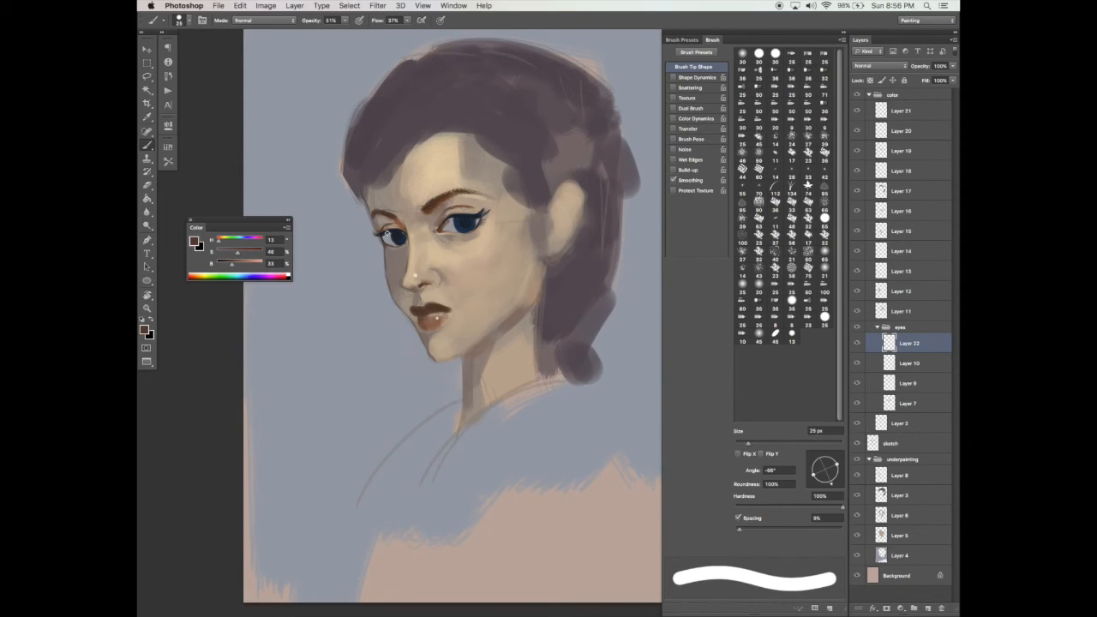
pyautogui.press('super+s')
pyautogui.moveTo(484, 225); pyautogui.dragTo(488, 222)
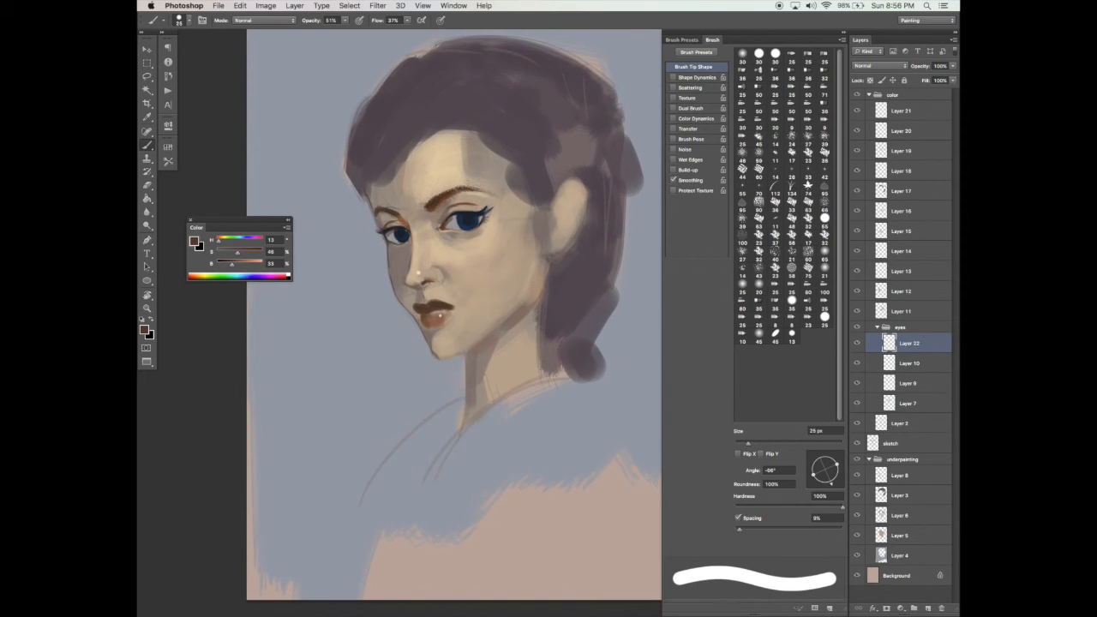
# Touch up the far eye and its brow with tones sampled from the face, hair and background
pyautogui.keyDown('alt'); pyautogui.click(395, 230); pyautogui.keyUp('alt')
pyautogui.keyDown('alt'); pyautogui.click(375, 212); pyautogui.keyUp('alt')
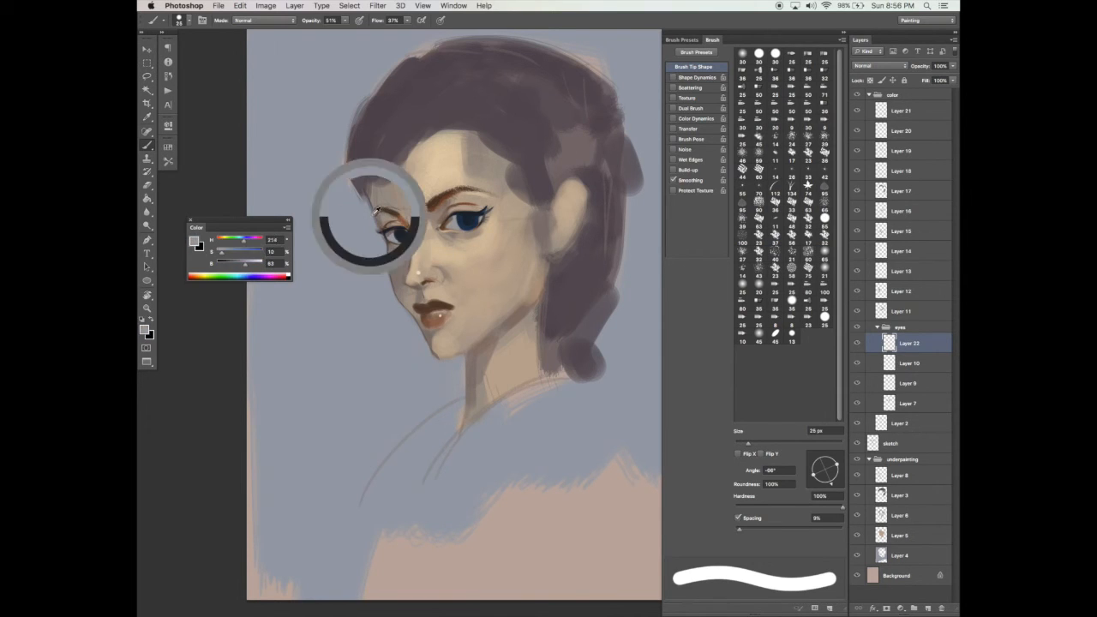
pyautogui.keyDown('alt'); pyautogui.click(521, 193); pyautogui.keyUp('alt')
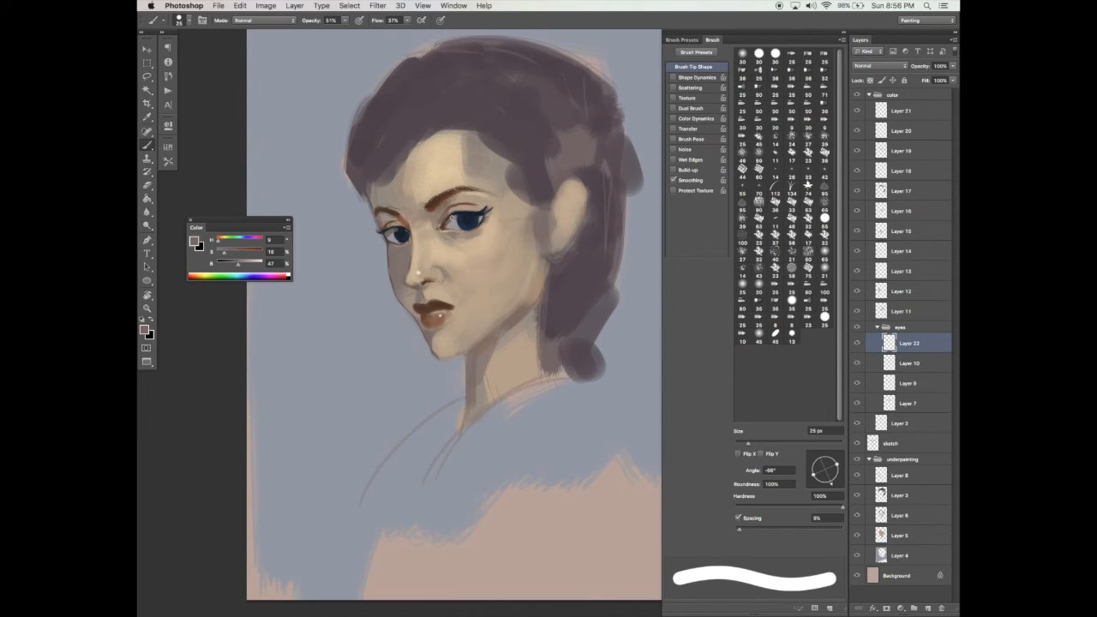
pyautogui.keyDown('alt'); pyautogui.click(373, 276); pyautogui.keyUp('alt')
pyautogui.keyDown('alt'); pyautogui.click(393, 234); pyautogui.keyUp('alt')
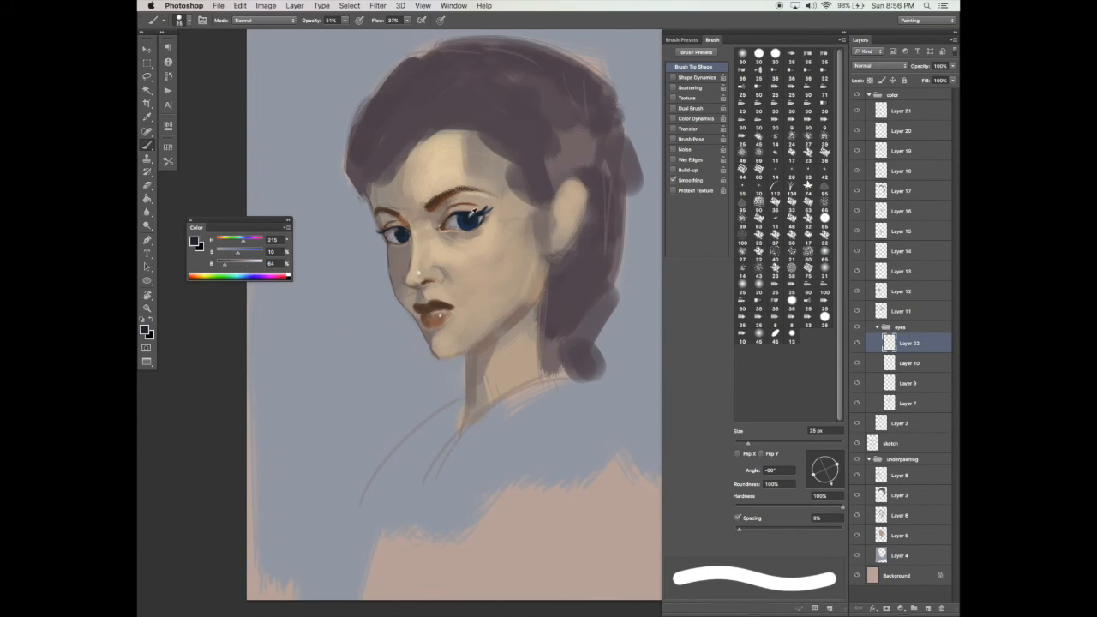
# On a new layer in the eyes group, paint dark navy upper lash lines on both eyes with Shape Dynamics turned off
pyautogui.click(926, 606)
pyautogui.click(697, 77)
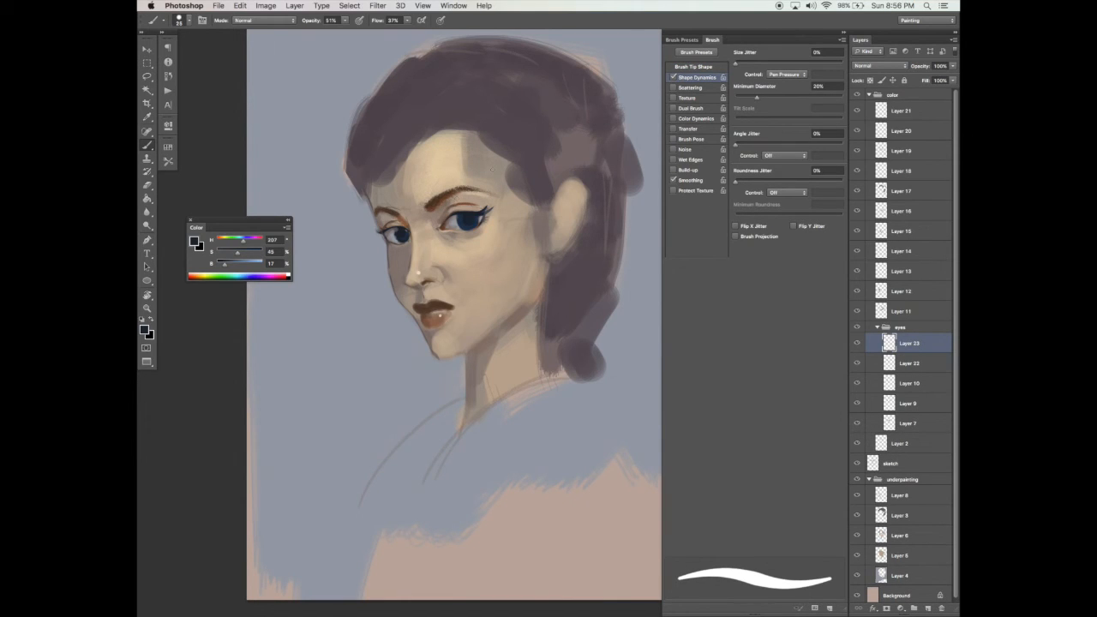
pyautogui.moveTo(449, 219); pyautogui.dragTo(444, 224)
pyautogui.click(674, 77)
pyautogui.moveTo(454, 213); pyautogui.dragTo(481, 212)
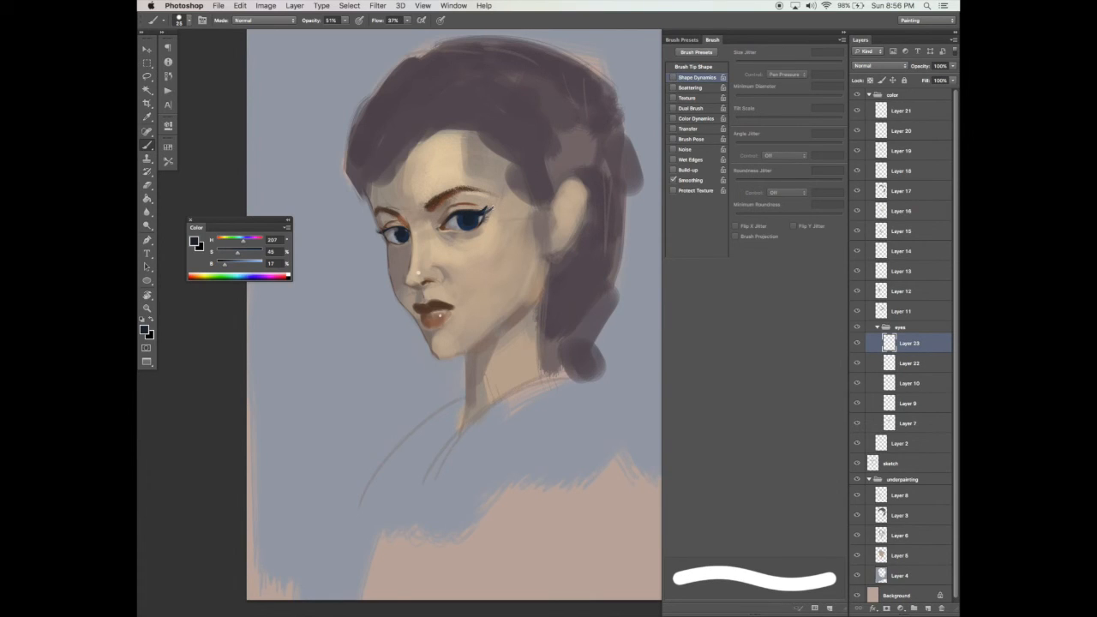
pyautogui.moveTo(389, 230); pyautogui.dragTo(409, 230)
# On Layer 21, touch up the brows with sampled brown tones
pyautogui.keyDown('alt'); pyautogui.click(399, 206); pyautogui.keyUp('alt')
pyautogui.click(900, 112)
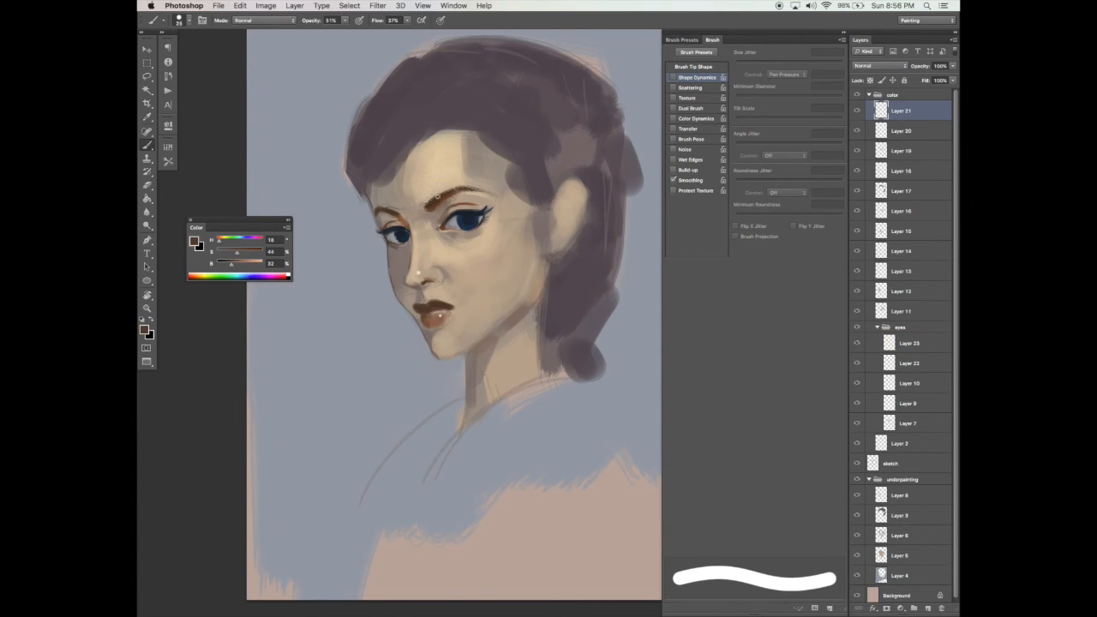
pyautogui.keyDown('alt'); pyautogui.click(393, 243); pyautogui.keyUp('alt')
pyautogui.keyDown('alt'); pyautogui.click(399, 211); pyautogui.keyUp('alt')
# Soften the lower lids of both eyes with sampled skin shadow tones
pyautogui.moveTo(460, 233); pyautogui.dragTo(480, 229)
pyautogui.keyDown('alt'); pyautogui.click(463, 234); pyautogui.keyUp('alt')
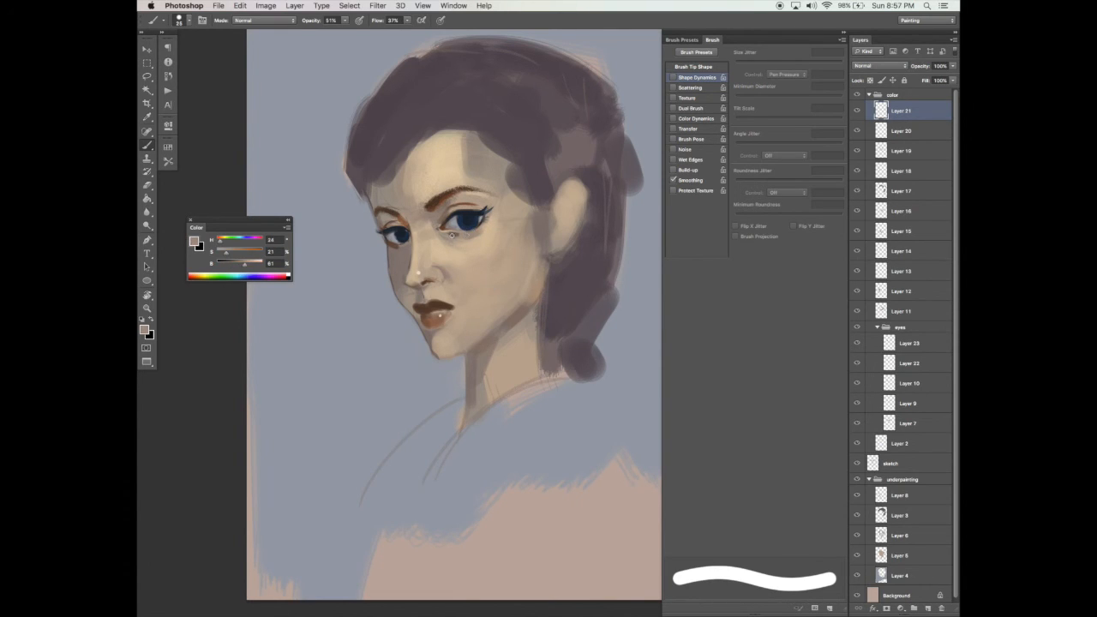
pyautogui.keyDown('alt'); pyautogui.click(398, 245); pyautogui.keyUp('alt')
pyautogui.keyDown('alt'); pyautogui.click(401, 243); pyautogui.keyUp('alt')
# Add a new layer on top, set the brush to 74 px, and mix a warm skin tone at 40% saturation from the sampled cheek color
pyautogui.click(927, 608)
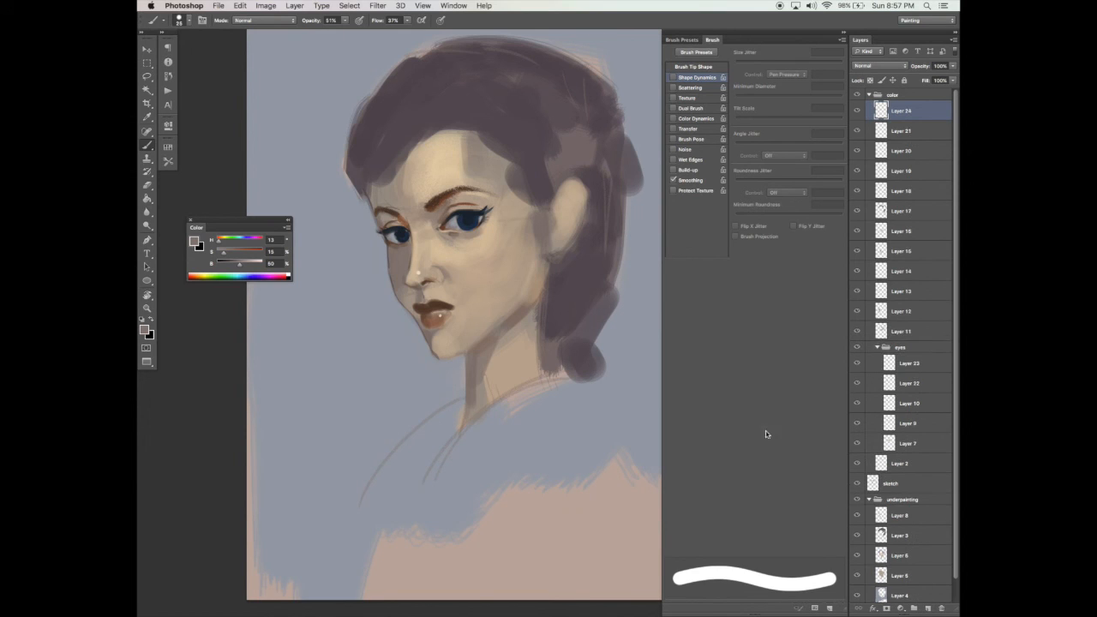
pyautogui.click(705, 67)
pyautogui.keyDown('alt'); pyautogui.click(368, 296); pyautogui.keyUp('alt')
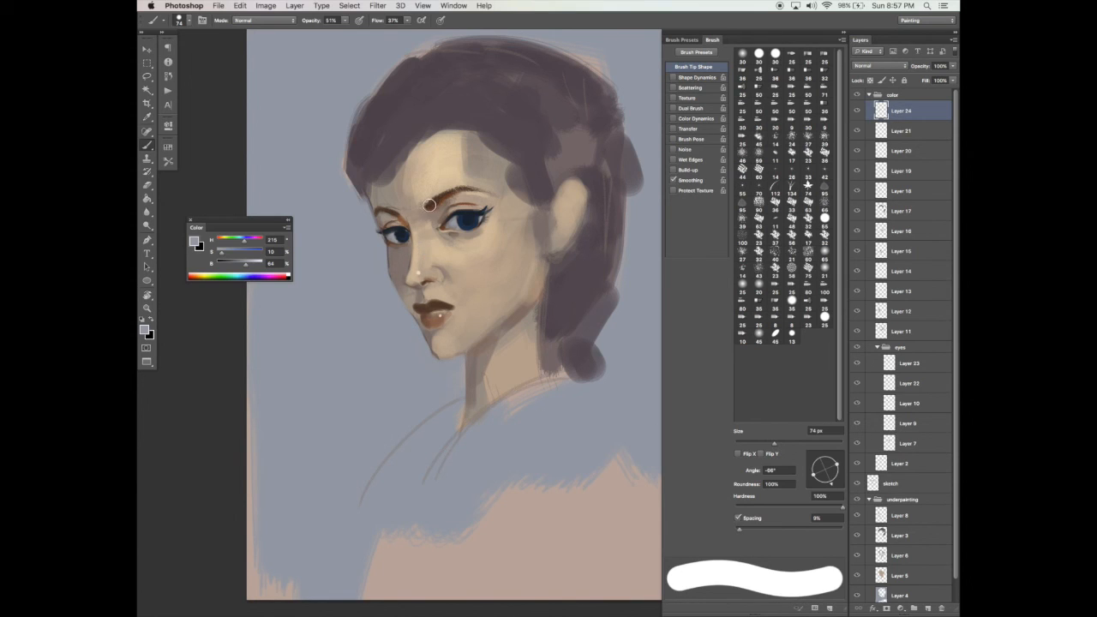
pyautogui.keyDown('alt'); pyautogui.click(471, 257); pyautogui.keyUp('alt')
pyautogui.click(235, 251)
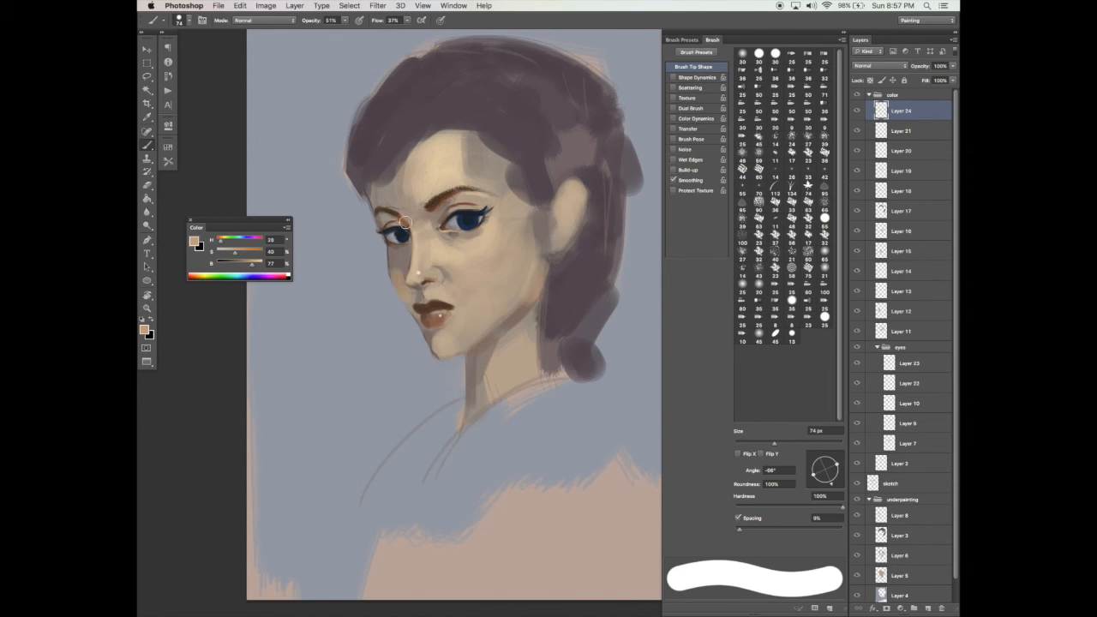
# Glaze the warm skin tone over the face at 18% opacity, enlarging the brush to 125 px
pyautogui.click(344, 20)
pyautogui.moveTo(330, 32); pyautogui.dragTo(325, 31)
pyautogui.scroll(-1, 403, 231)
pyautogui.press(']')
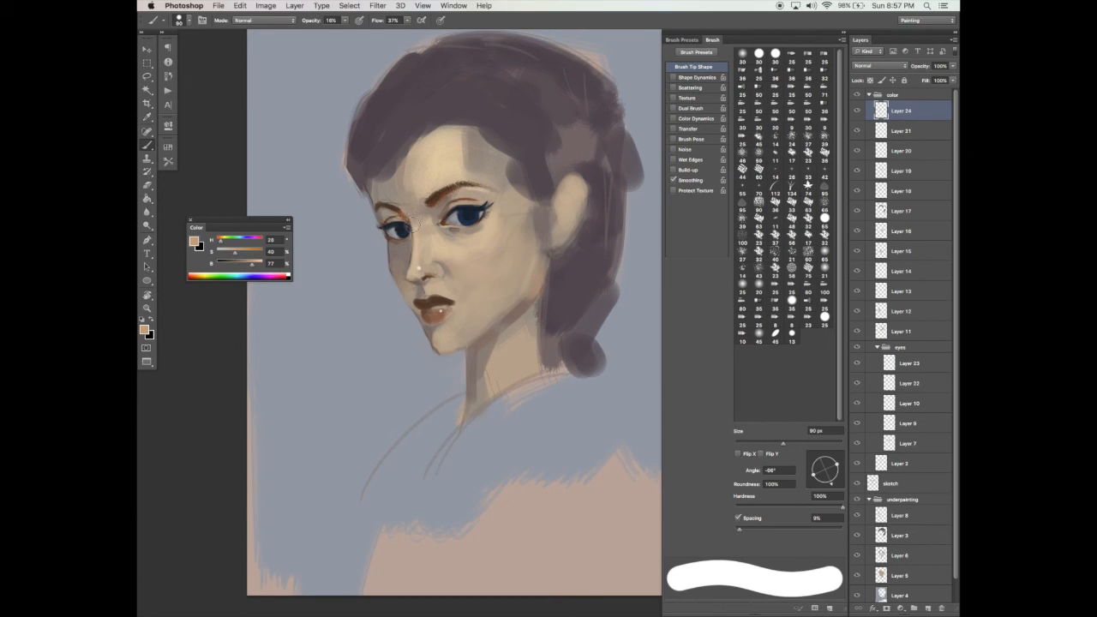
pyautogui.press('[')
pyautogui.press('[')
pyautogui.press(']')
pyautogui.press(']')
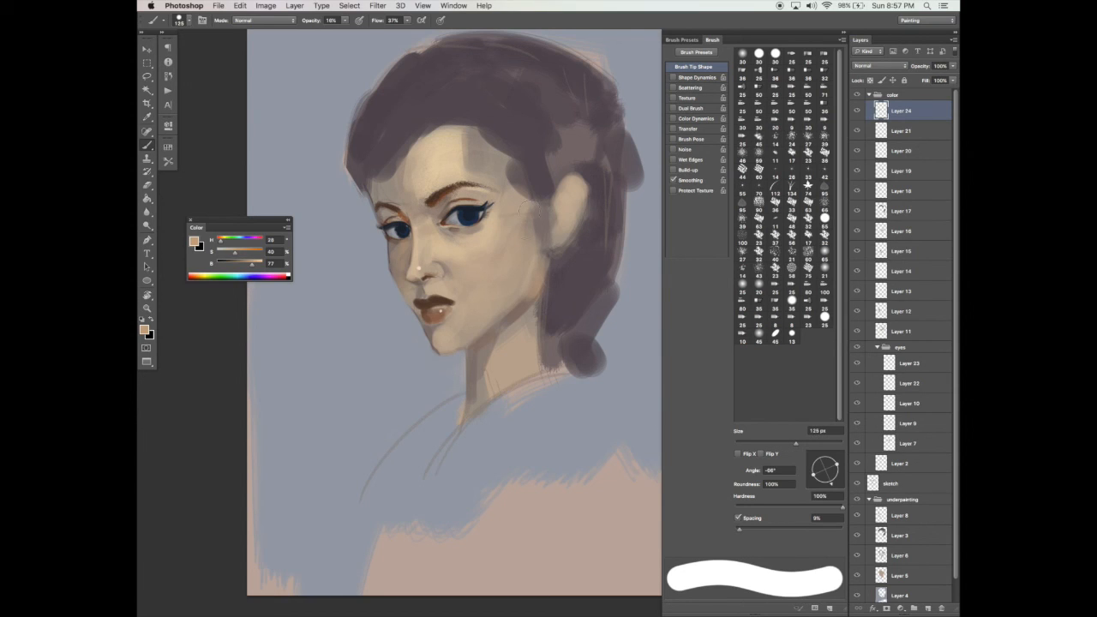